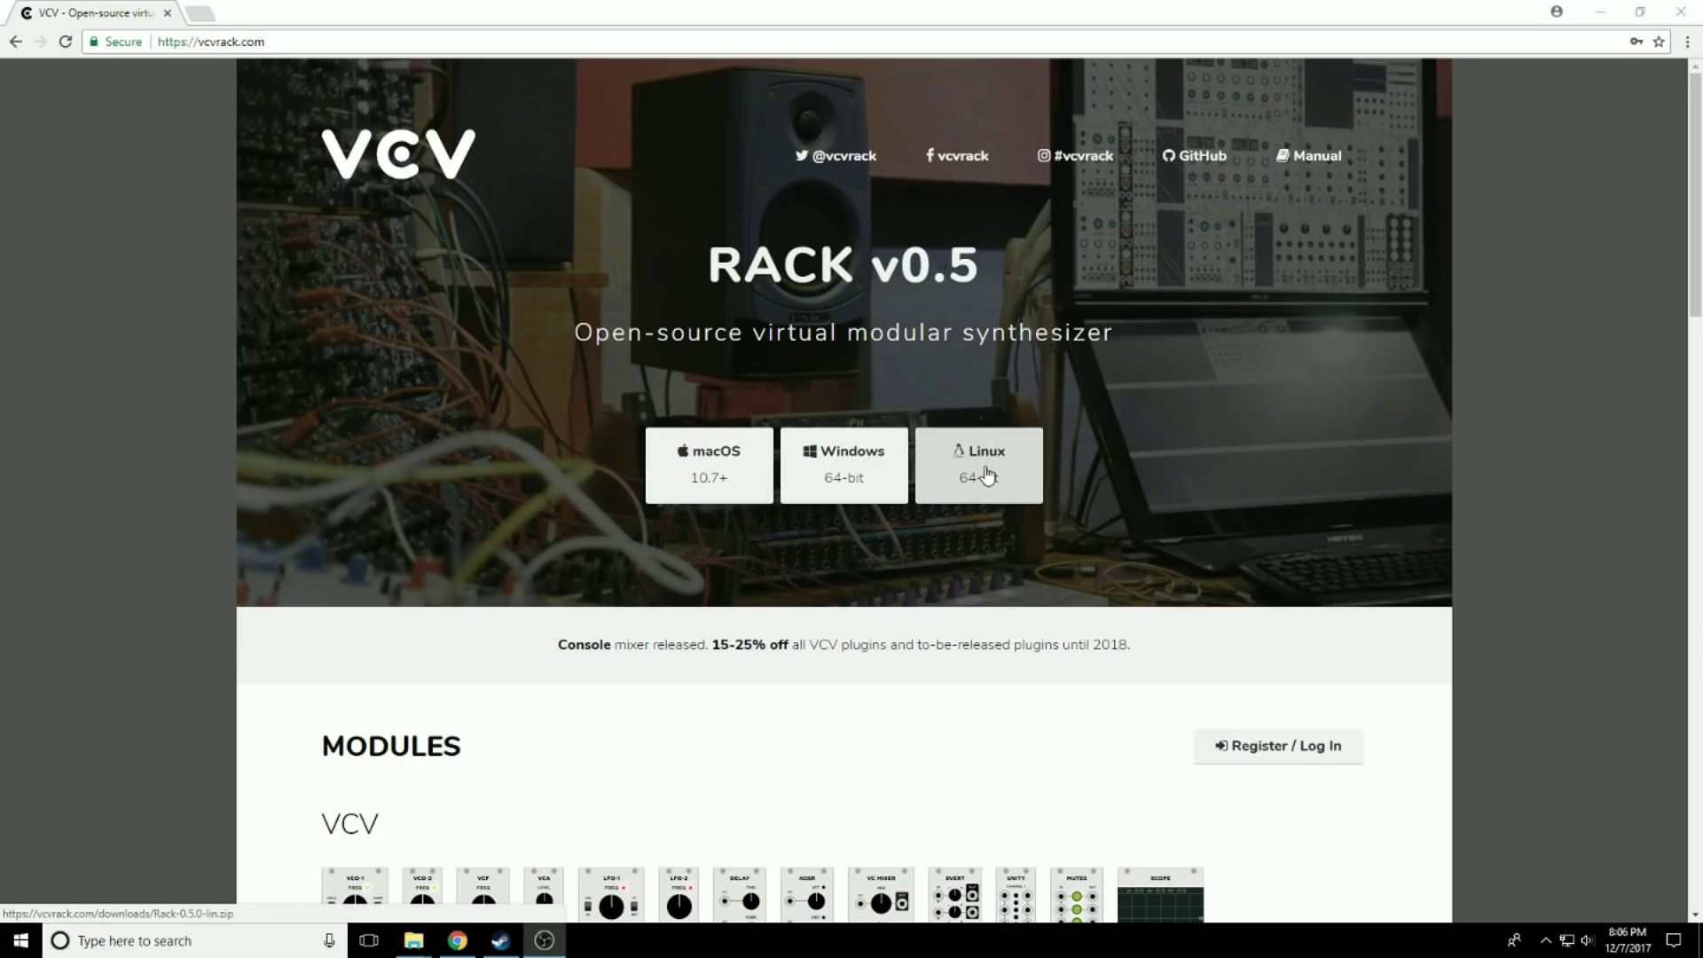
Download the Windows 64-bit Rack-0.5.0-win.exe installer and run it through to completion
click(848, 478)
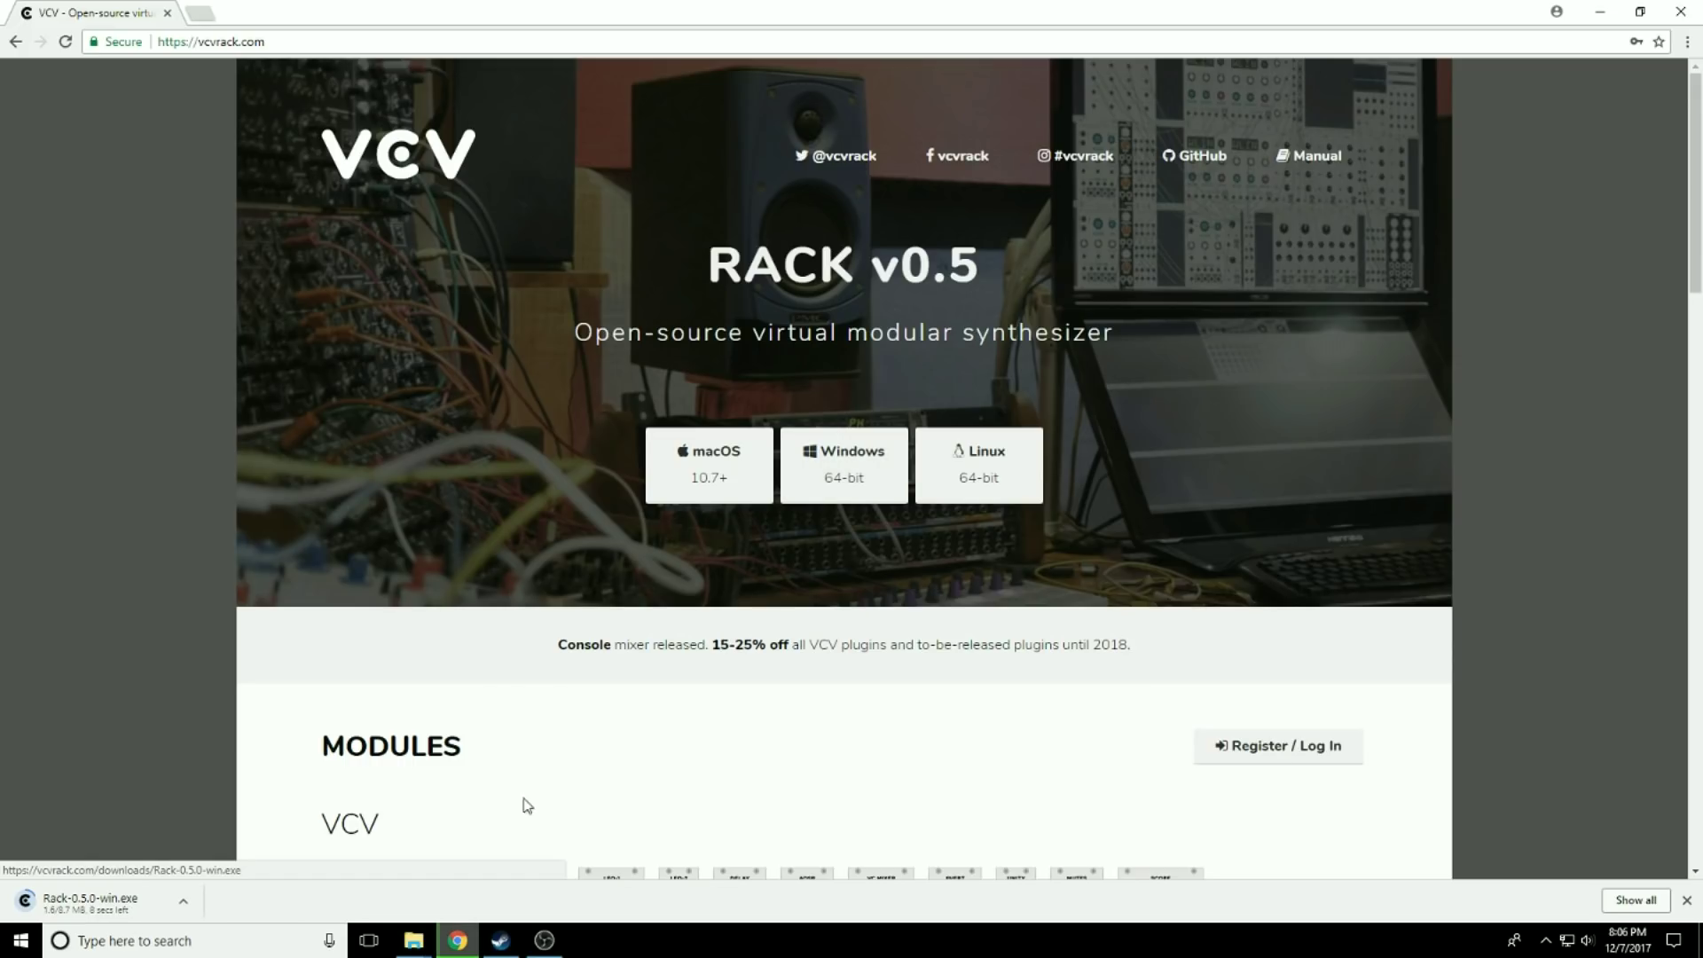
click(91, 904)
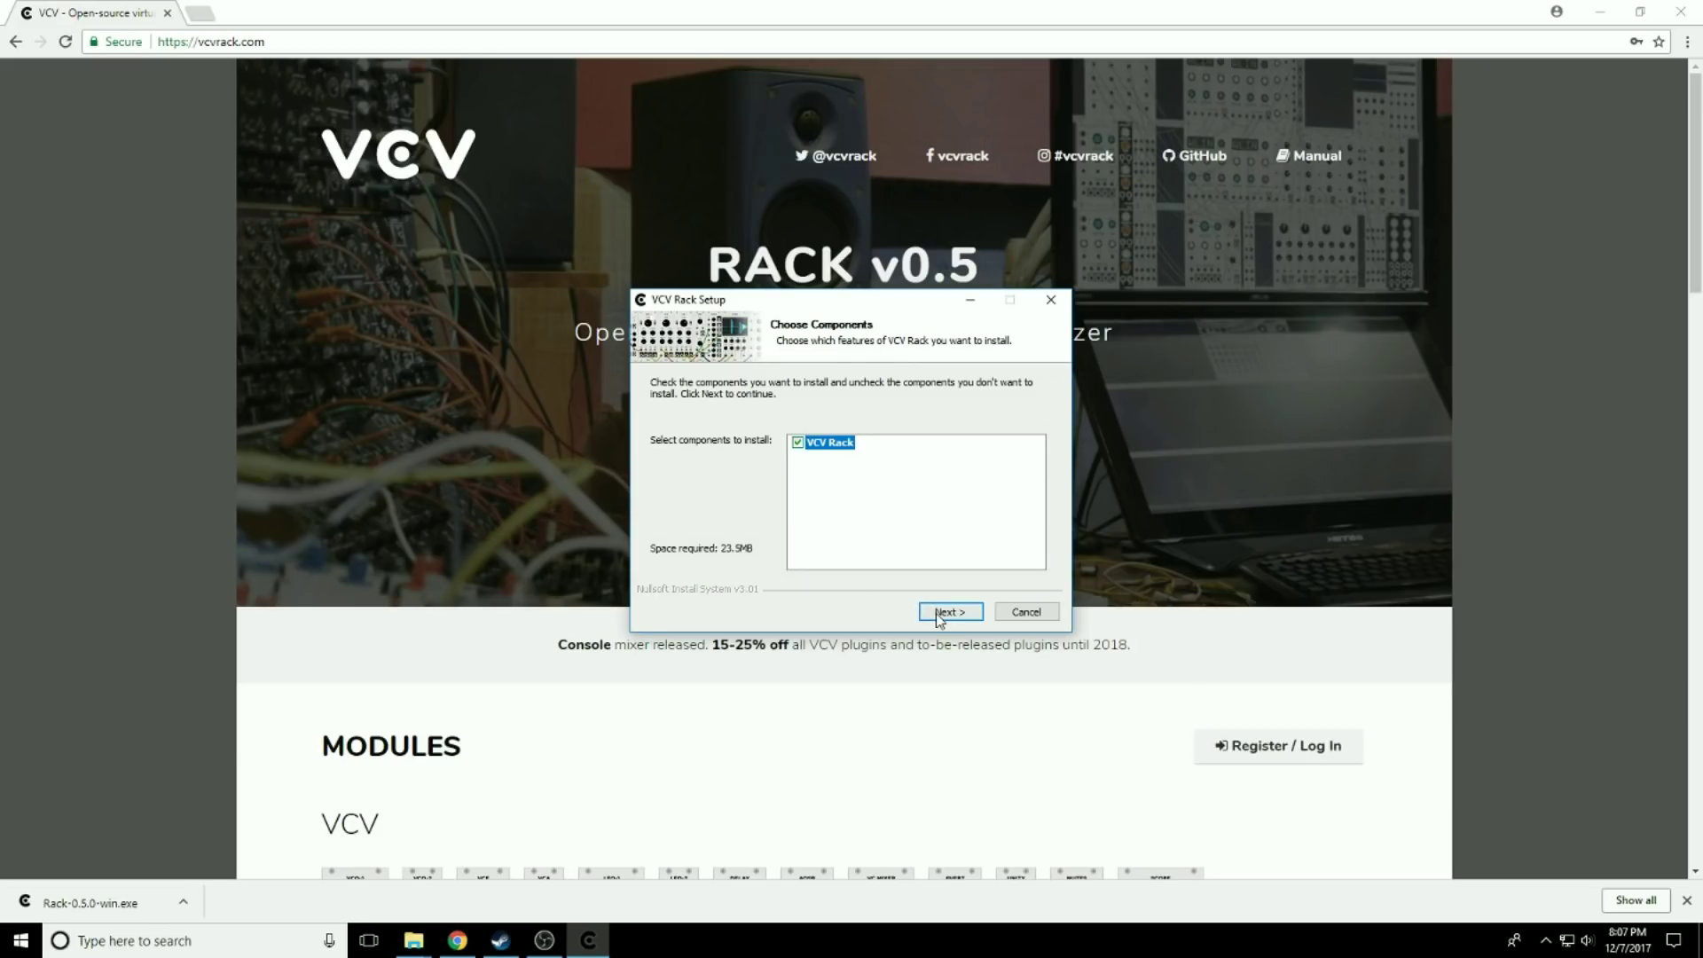
click(939, 613)
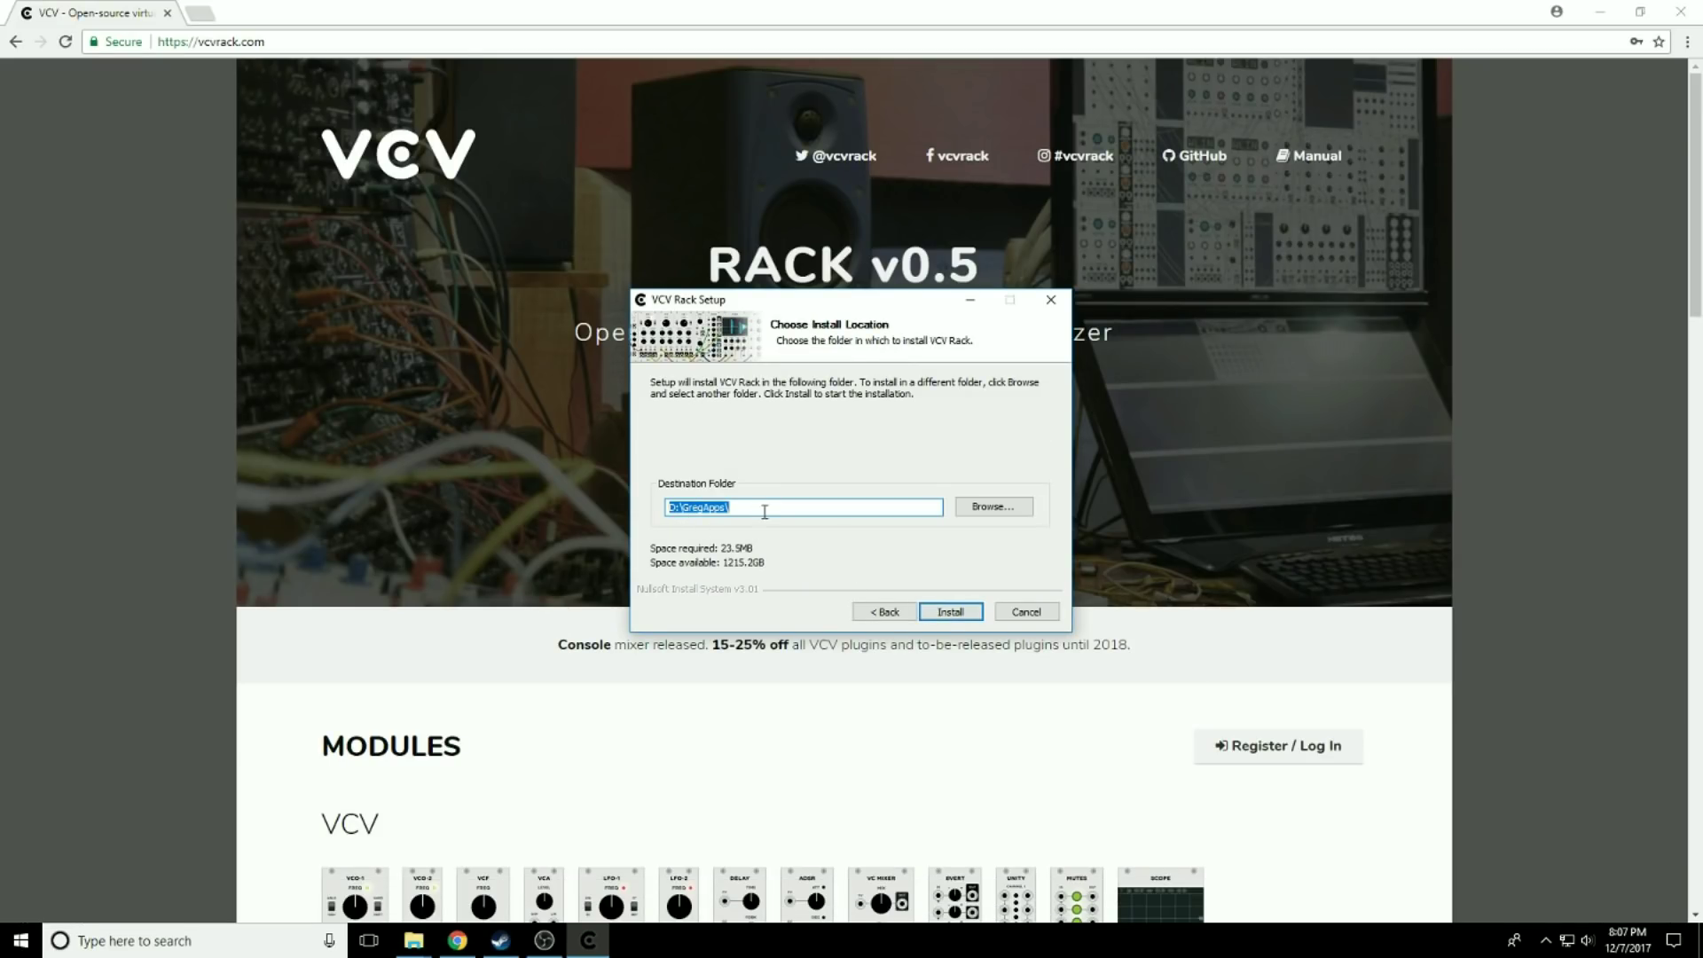
click(951, 612)
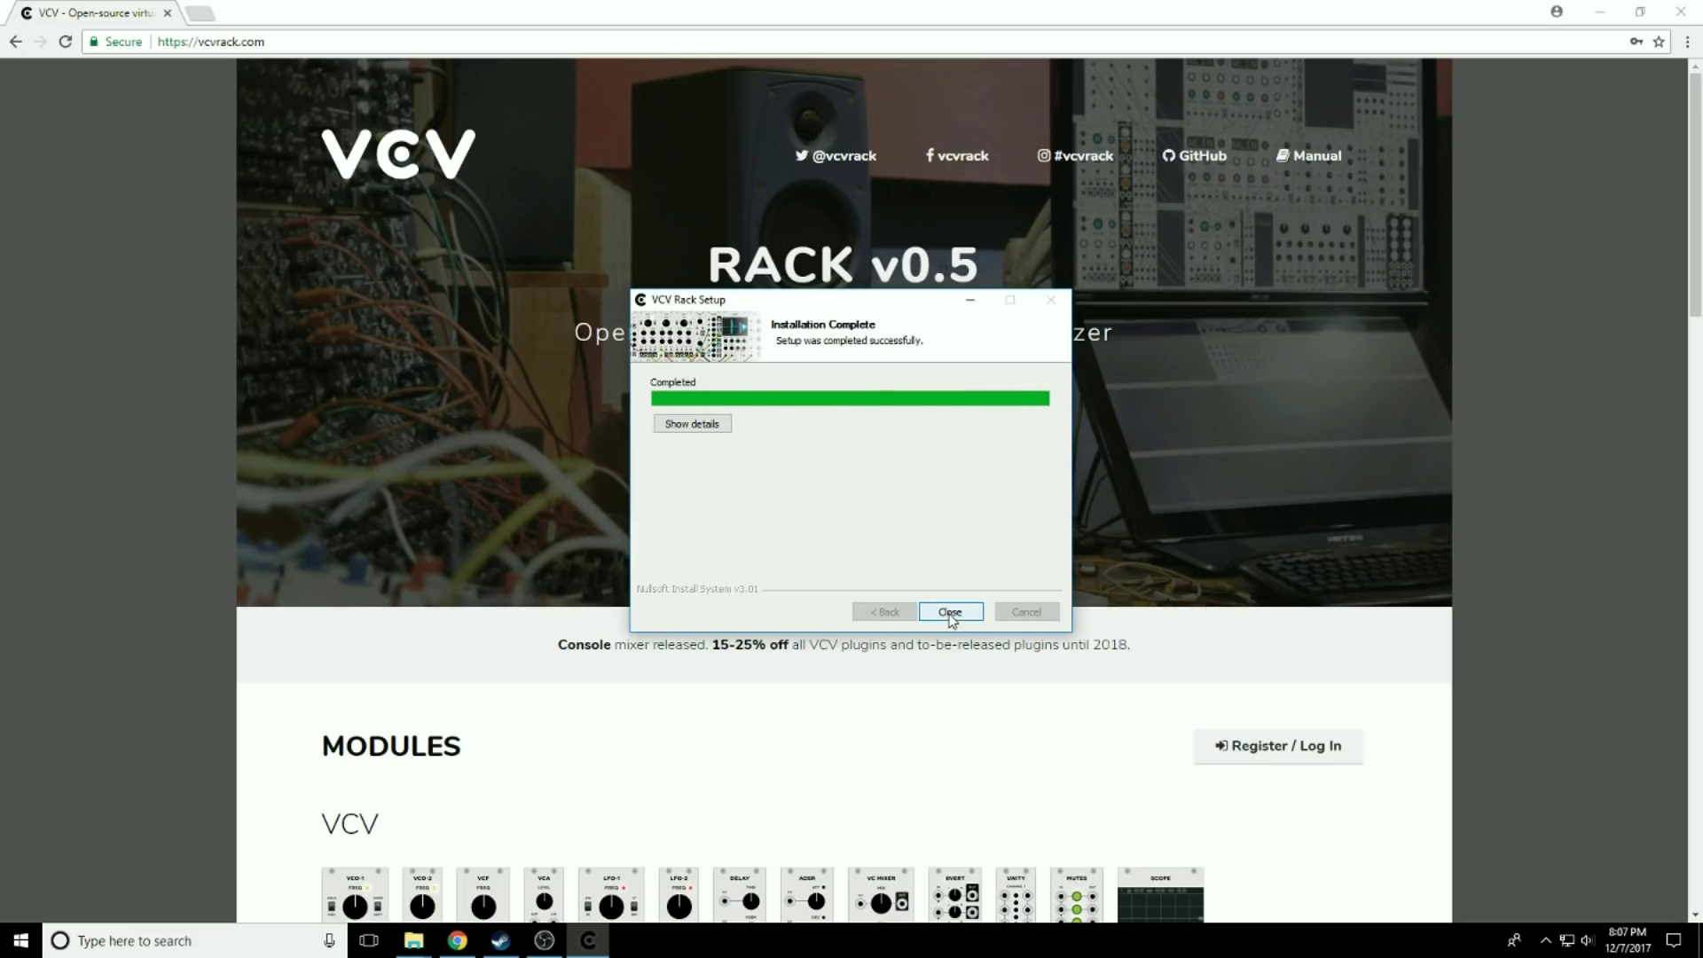
click(949, 612)
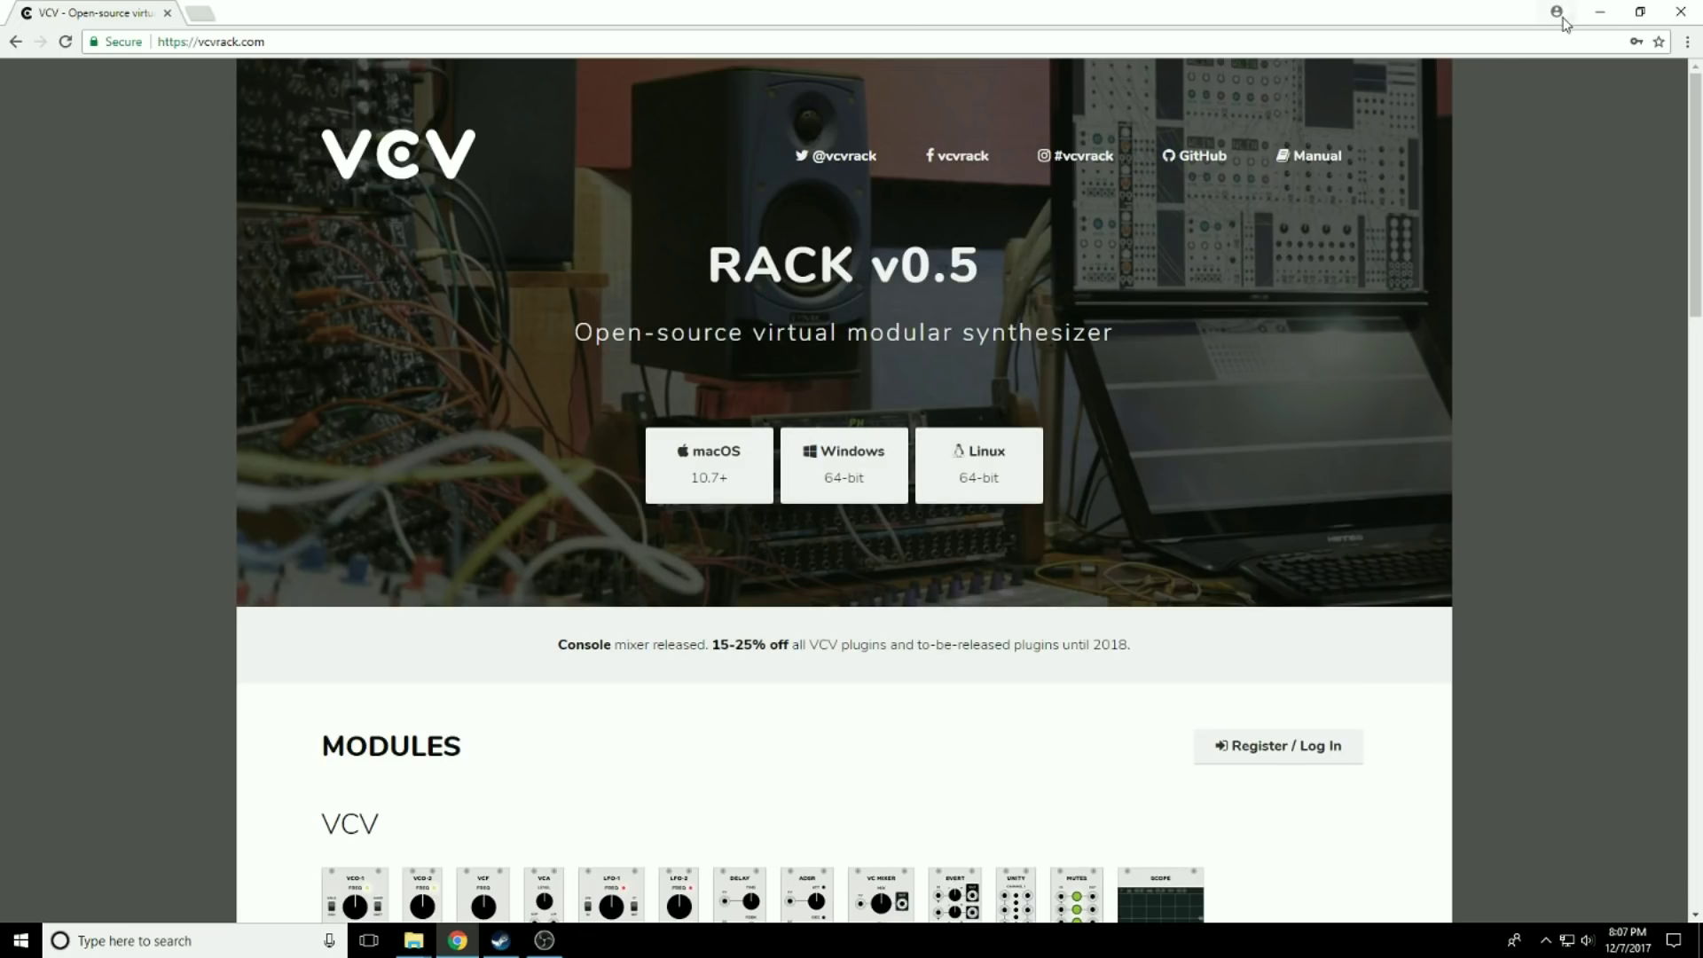
Put a shortcut to Rack.exe from D:\apps\Rack on the desktop and launch VCV Rack from it
click(1592, 12)
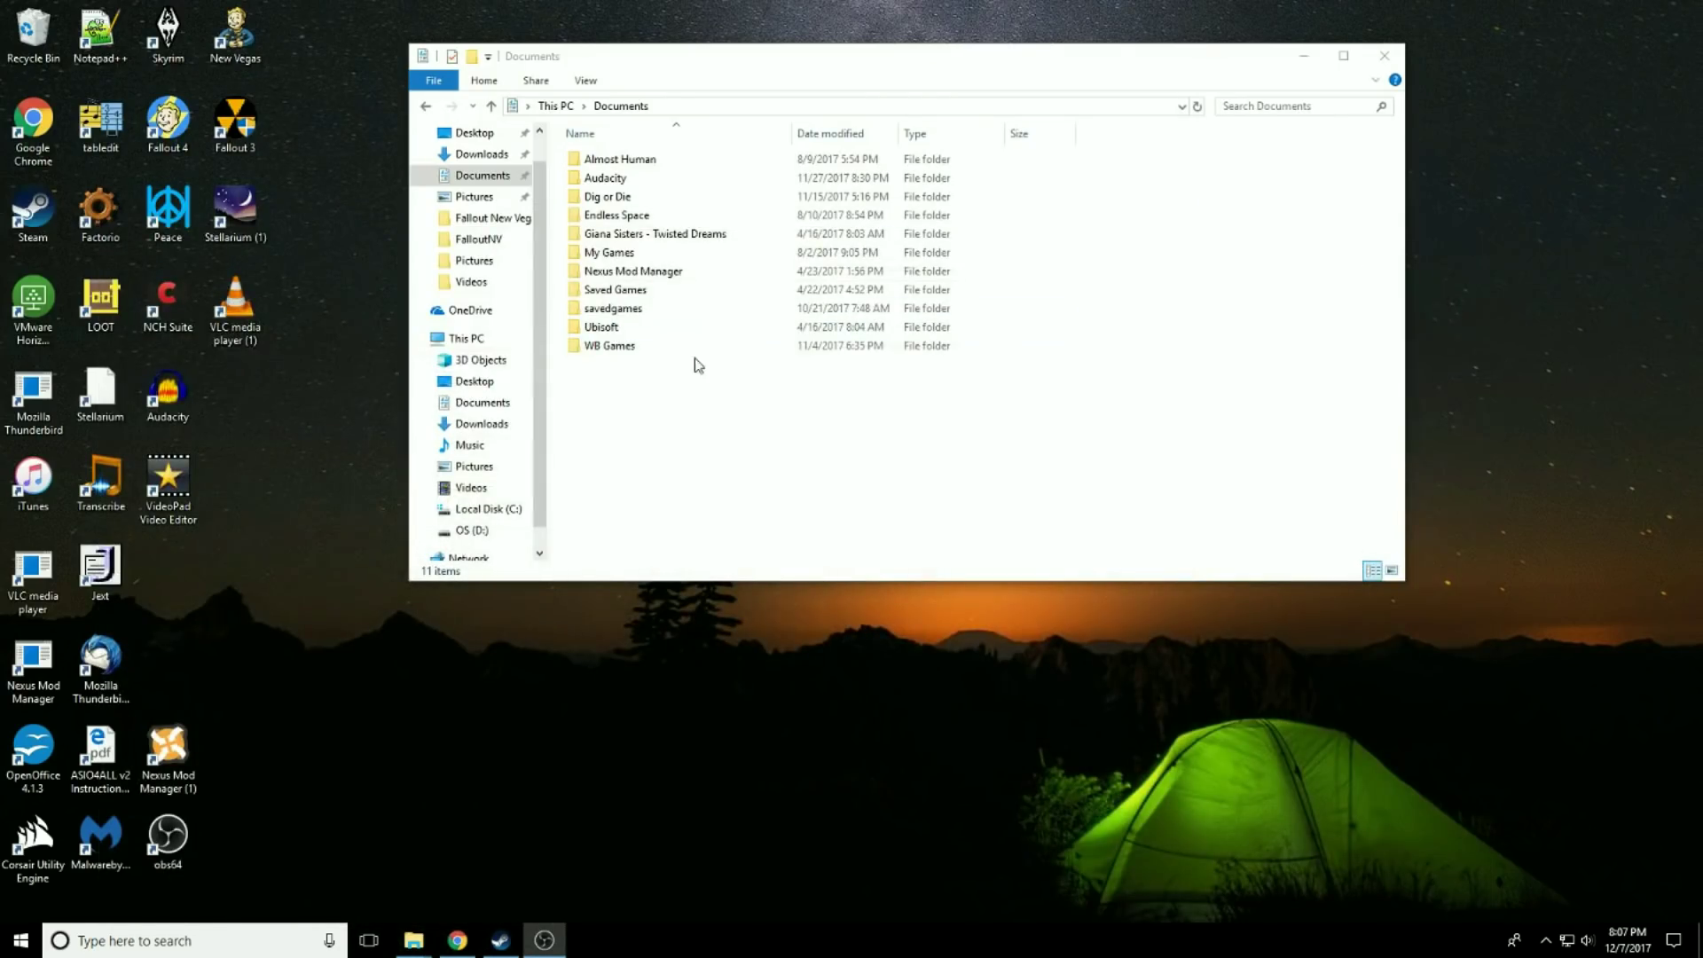
click(471, 531)
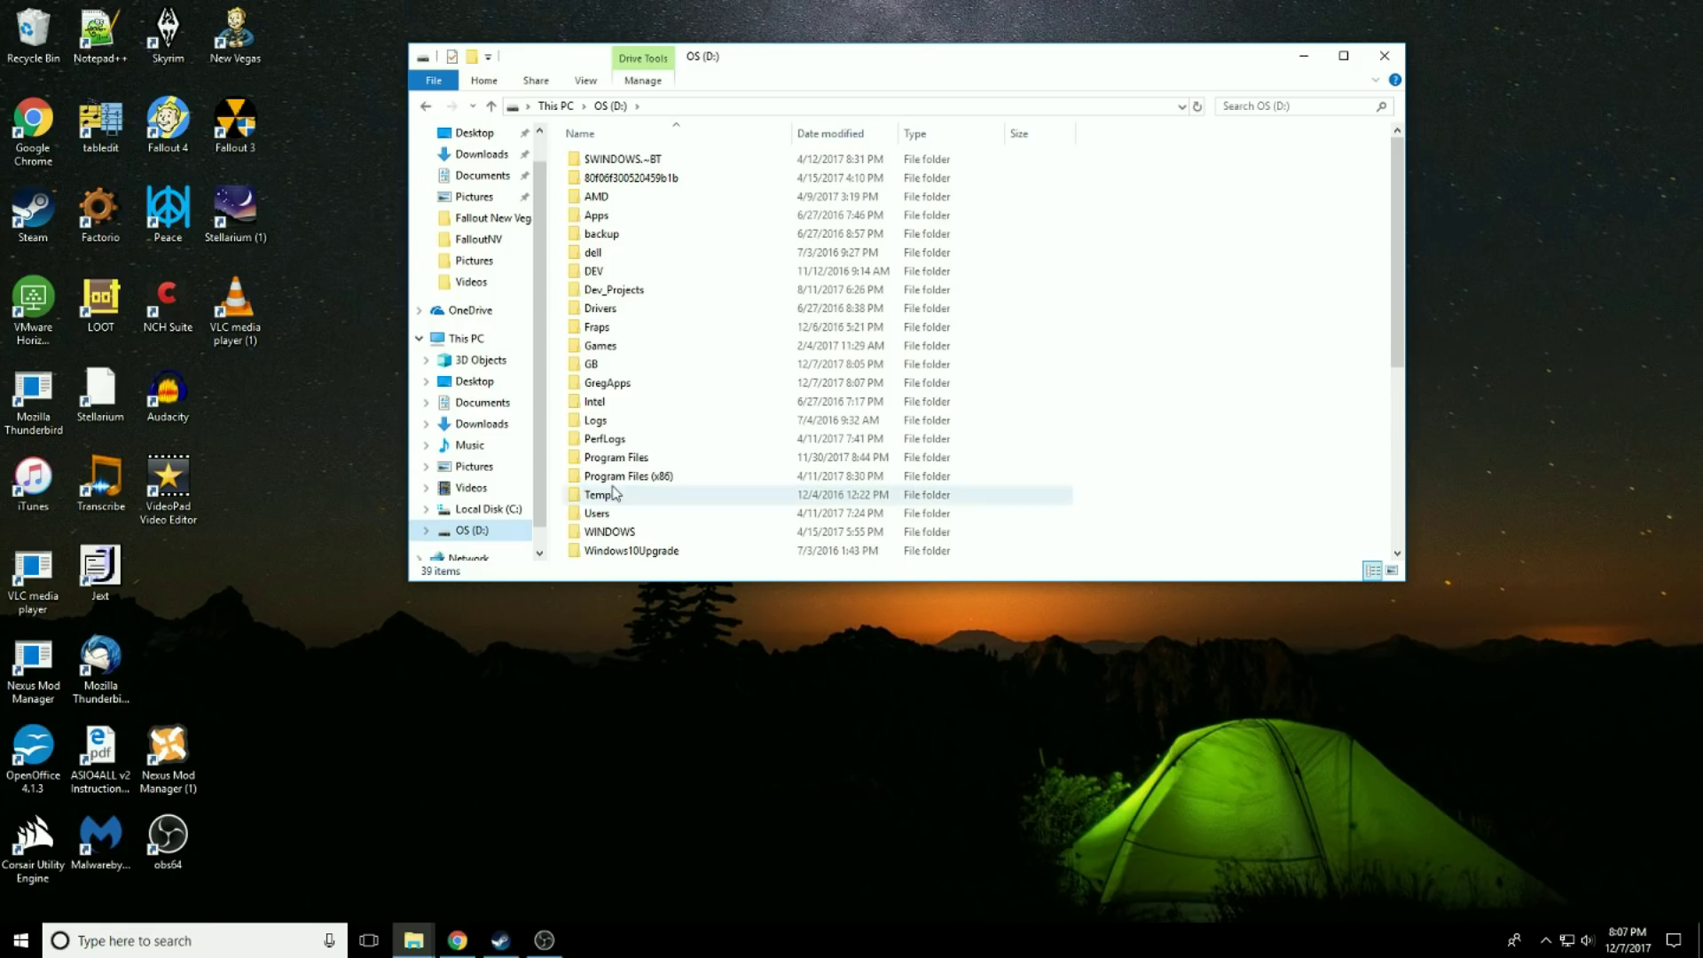
double_click(601, 384)
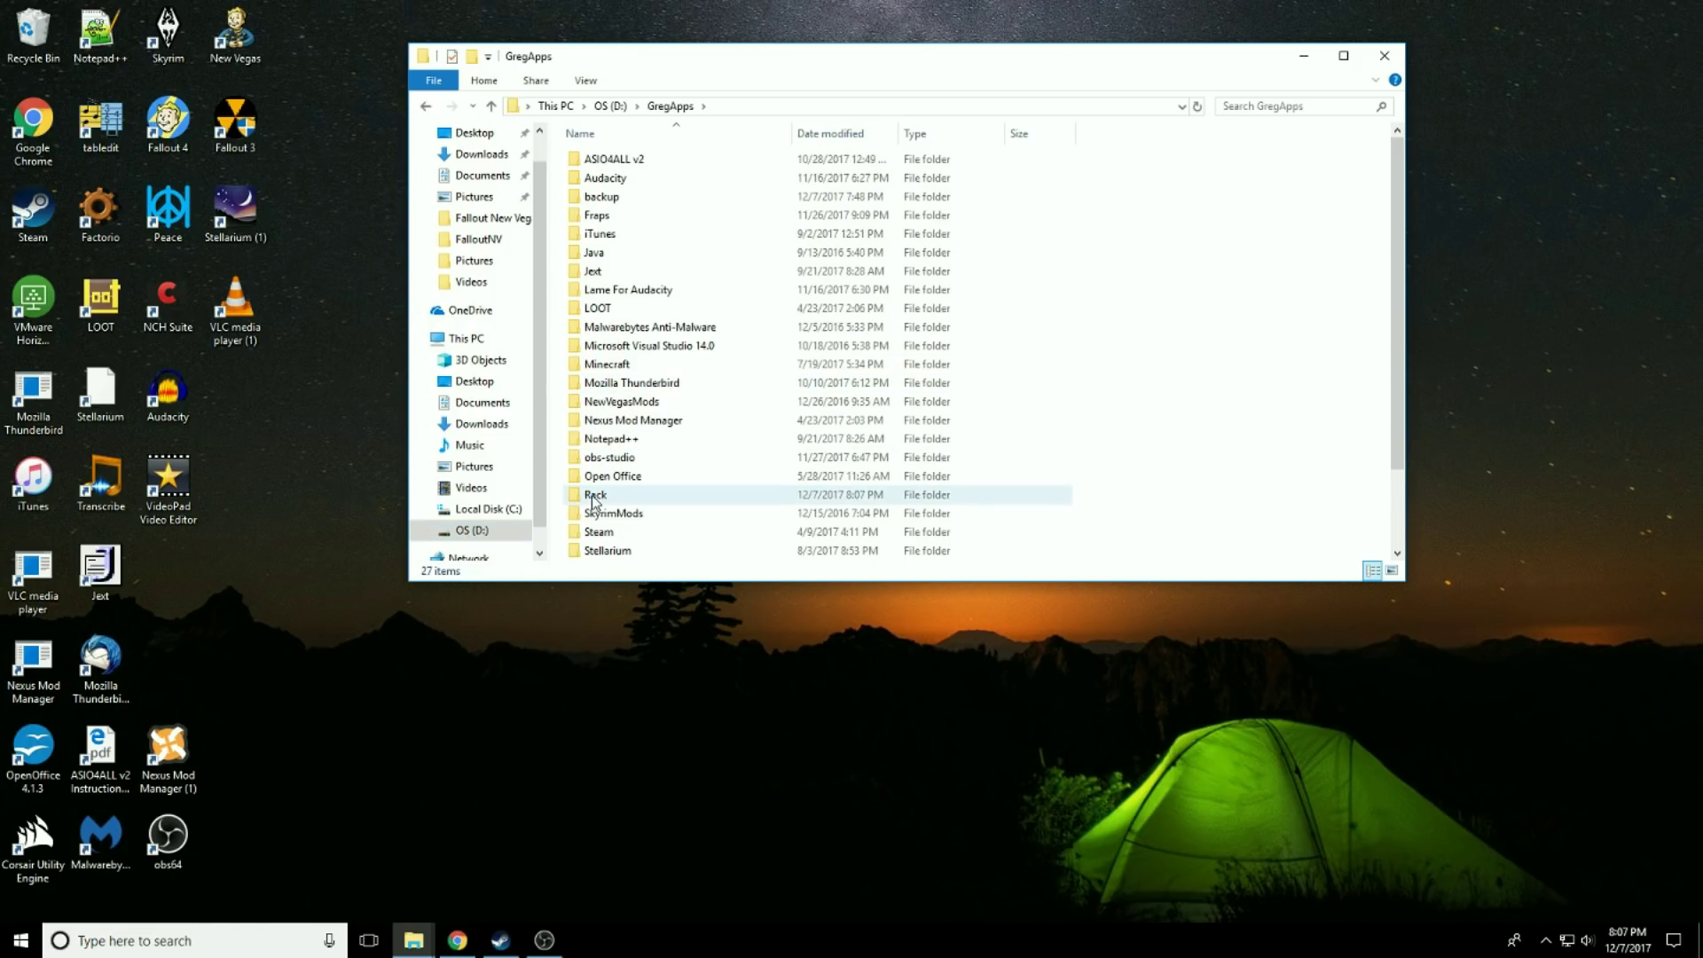
double_click(594, 496)
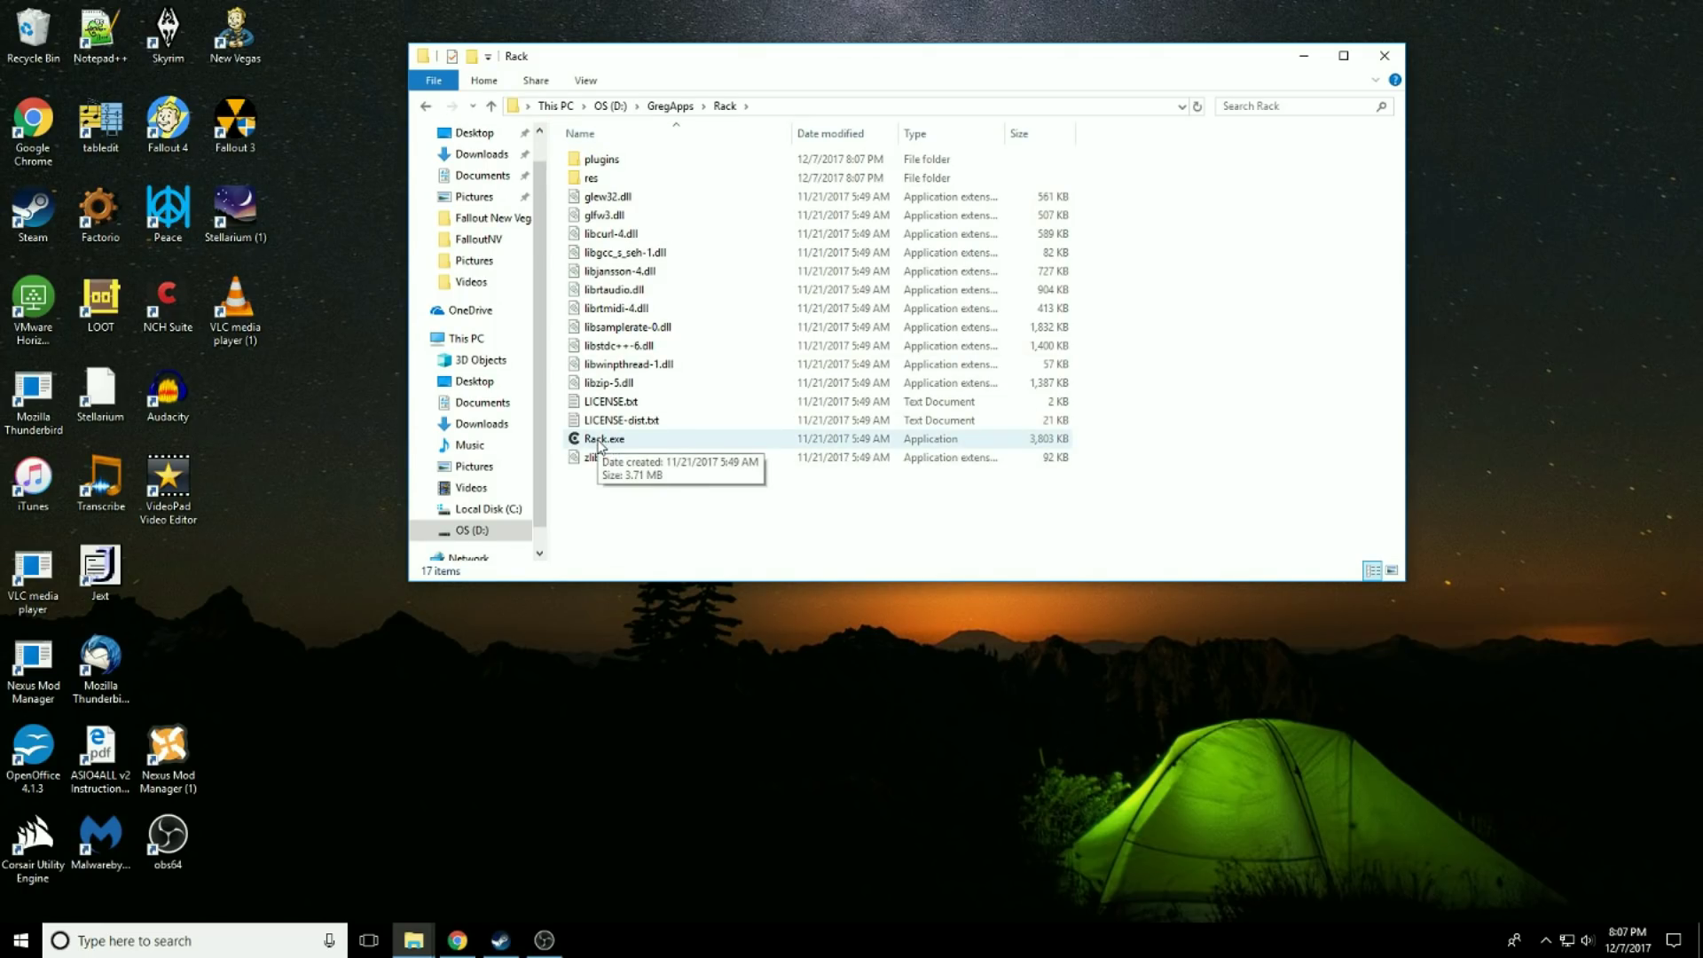
right_click(601, 442)
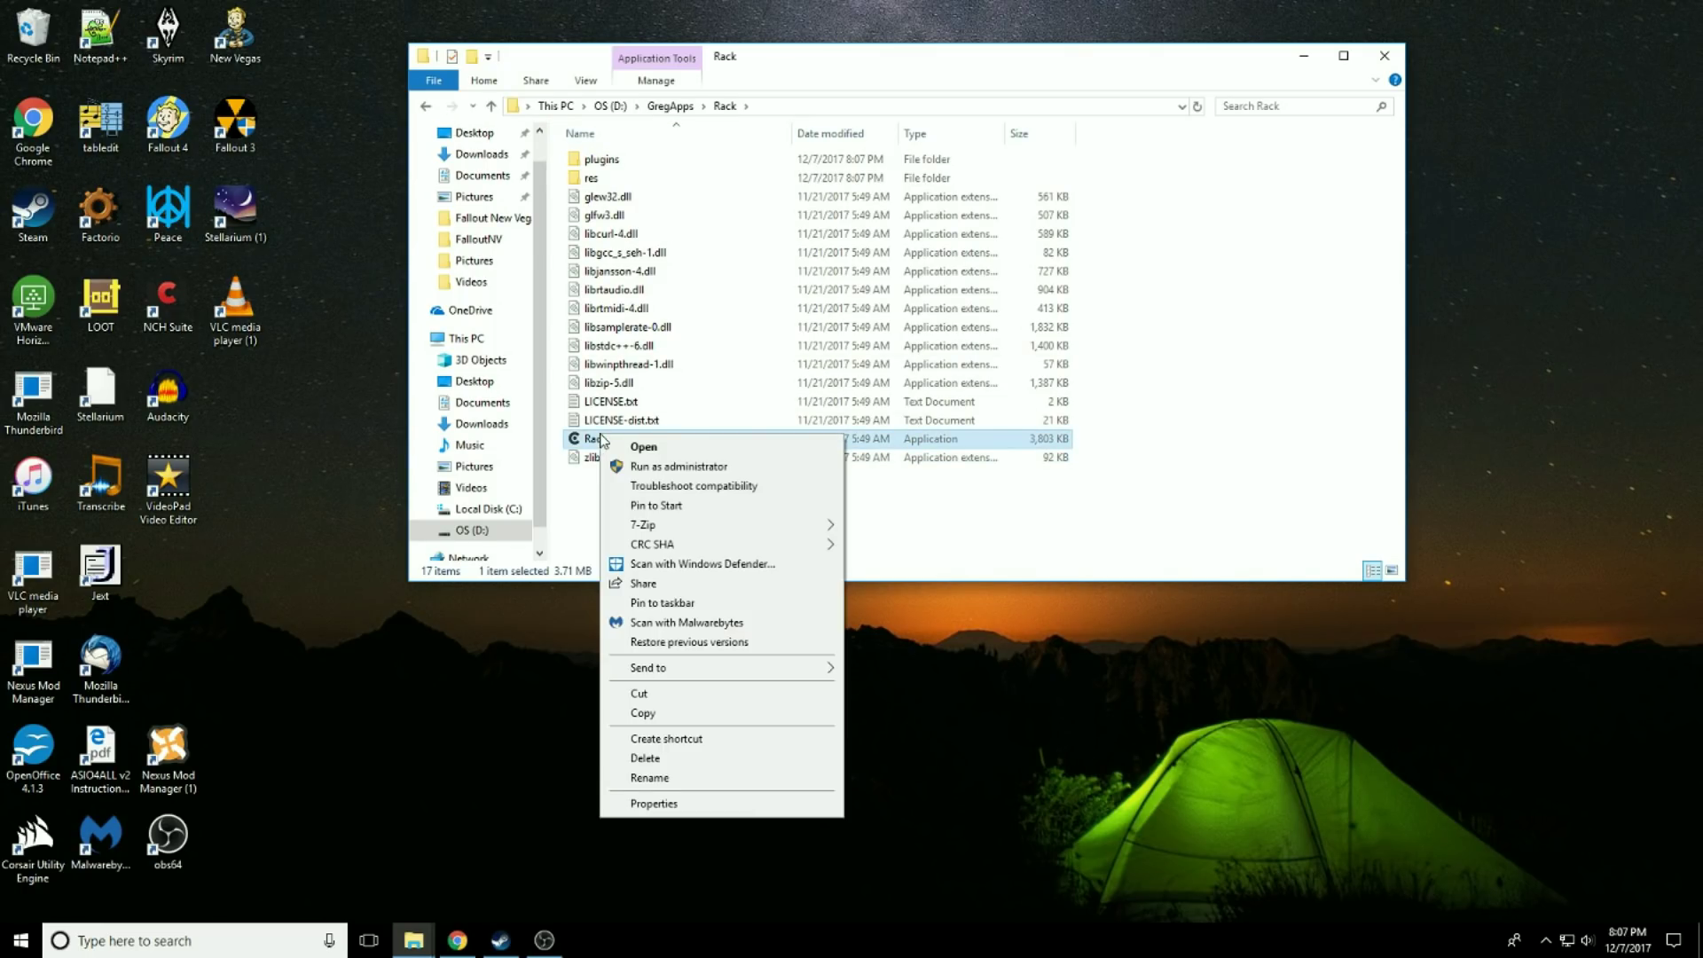
click(676, 739)
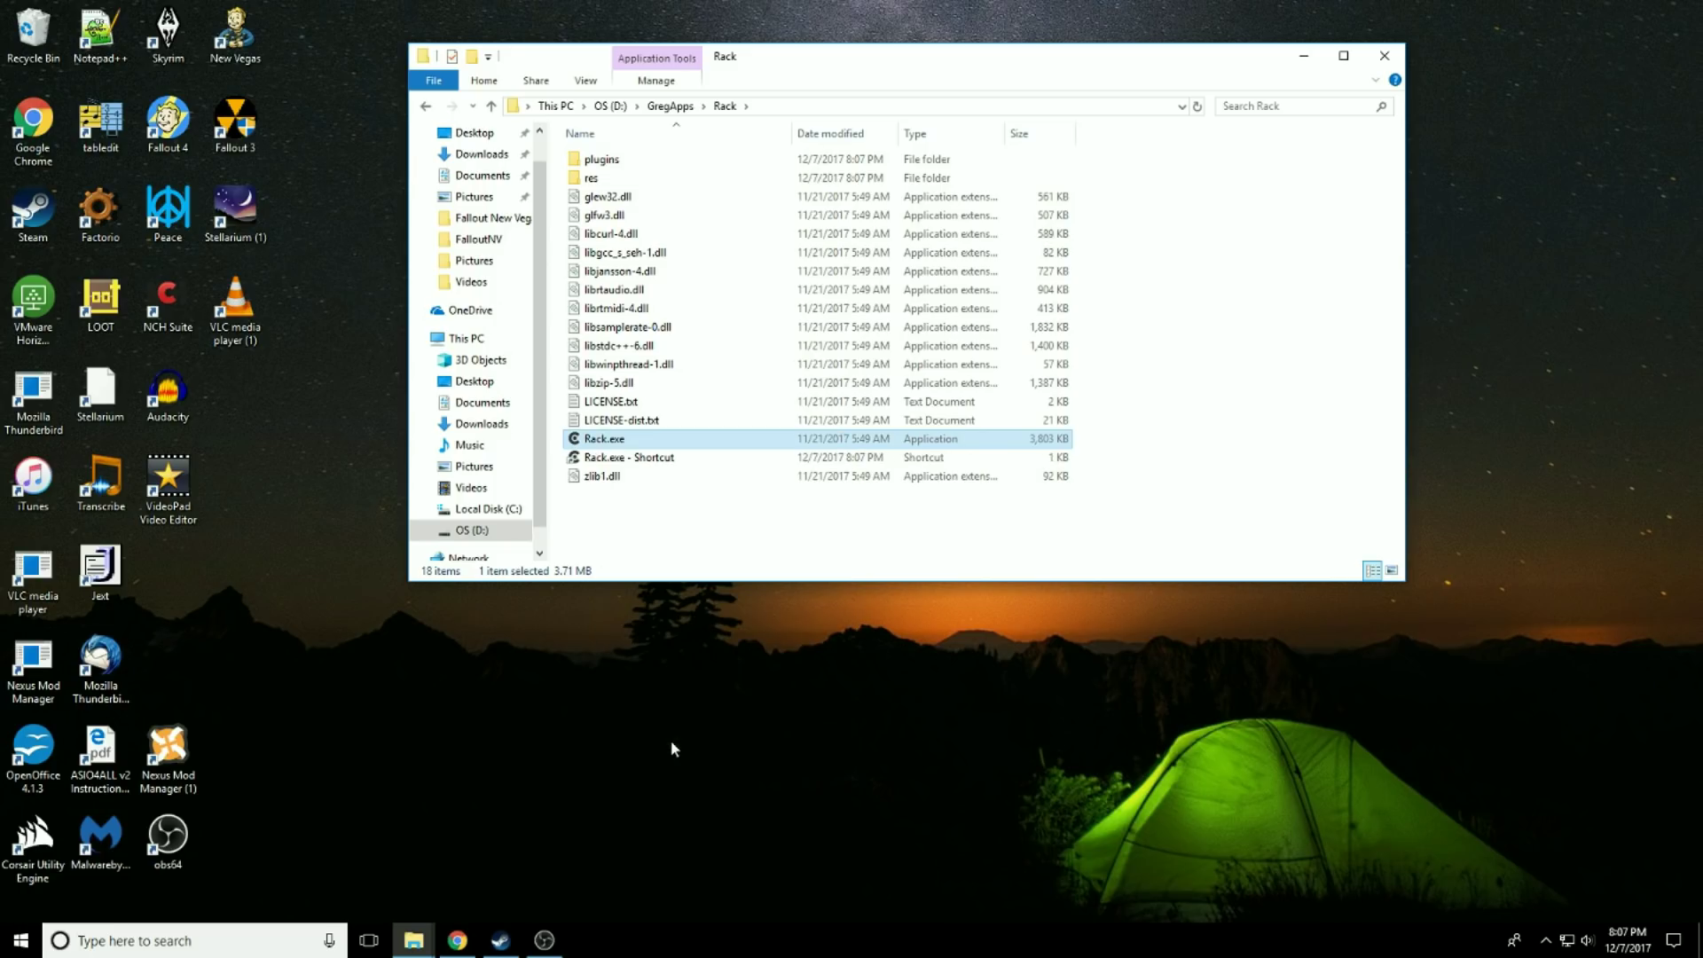
drag(614, 459, 269, 698)
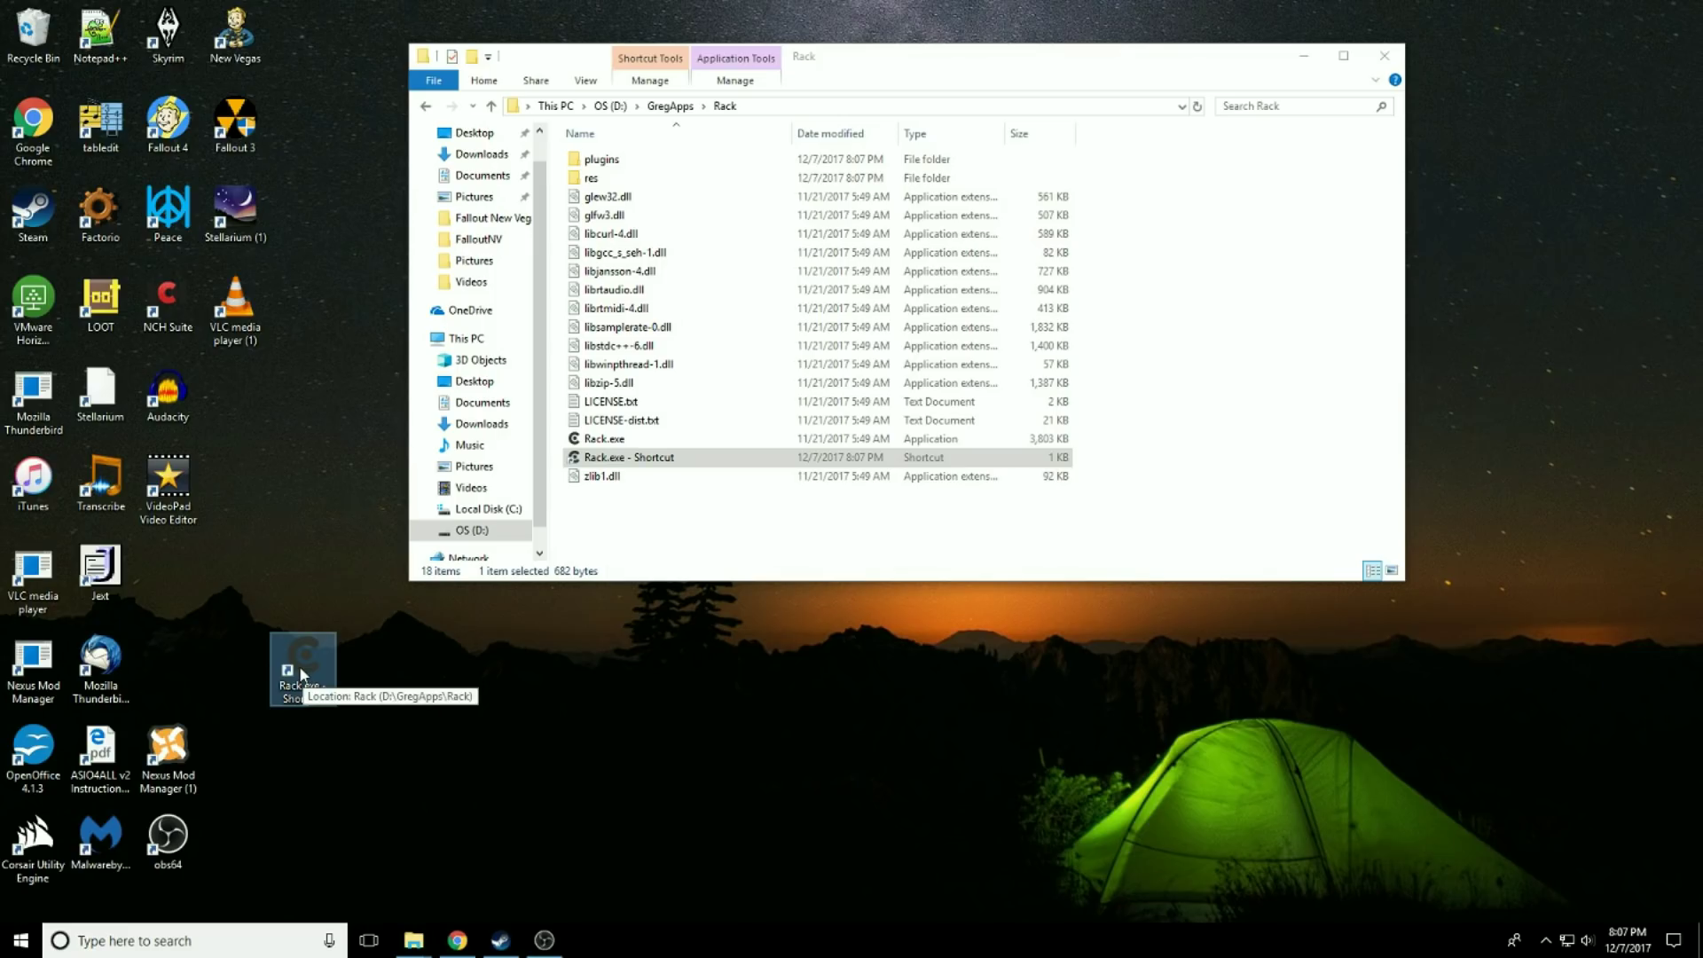
double_click(301, 674)
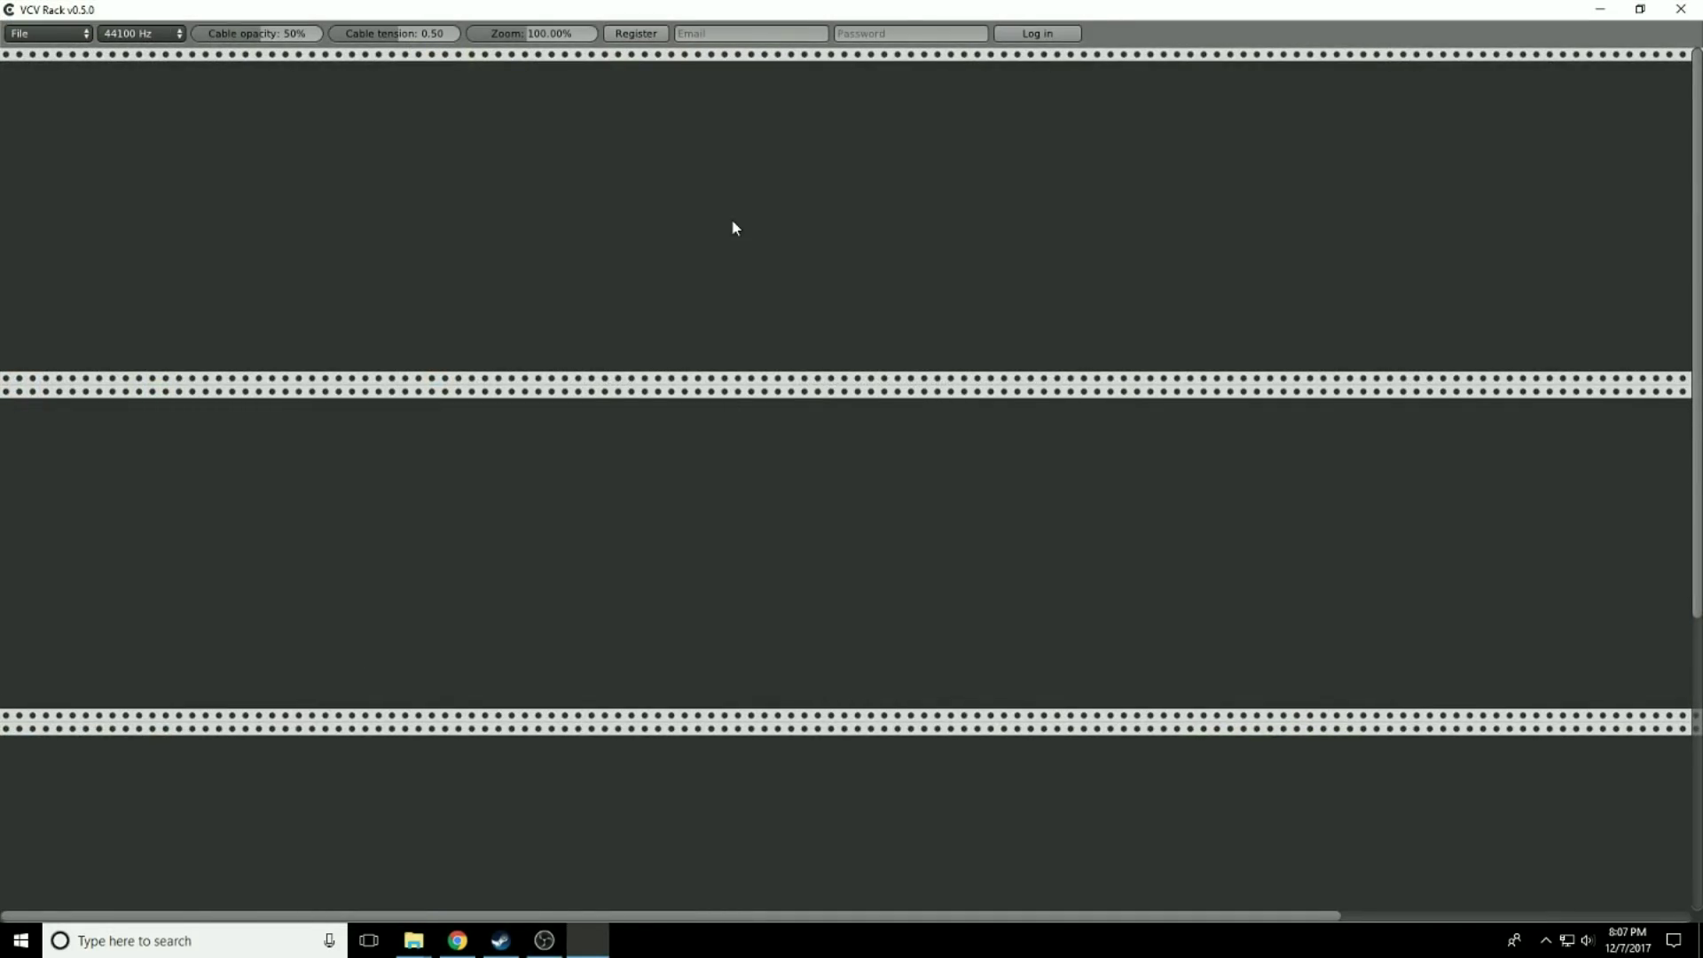
Open the rack's module browser and look through the Fundamental and Core module lists
right_click(688, 175)
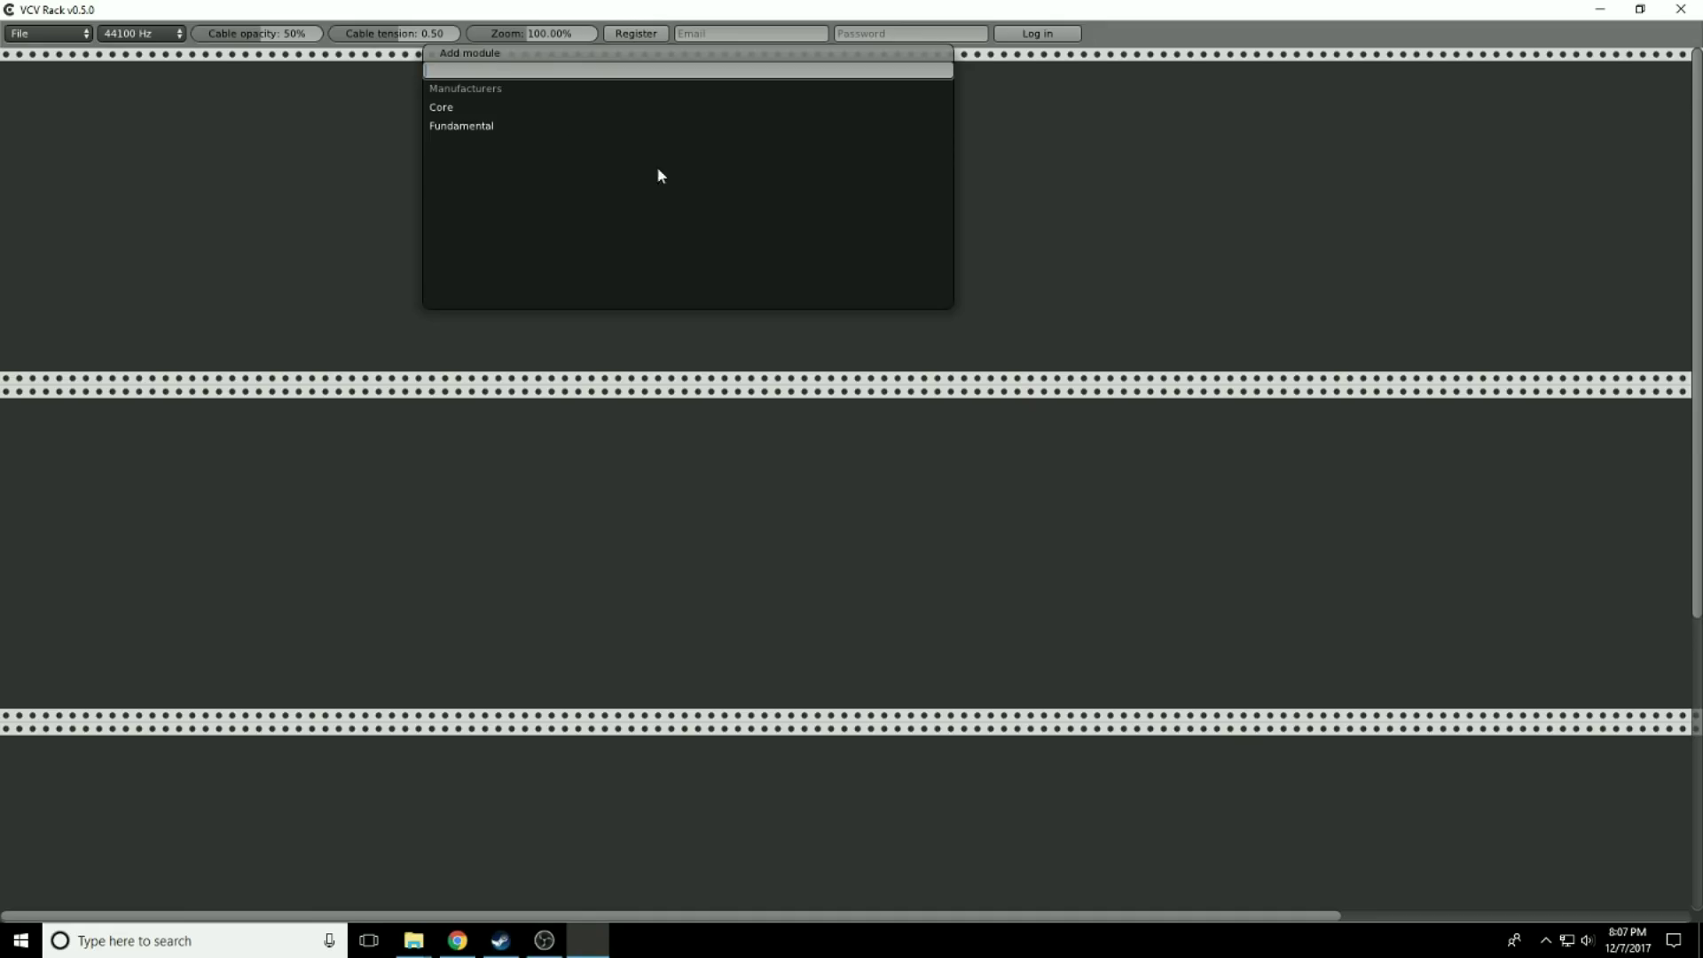
click(473, 129)
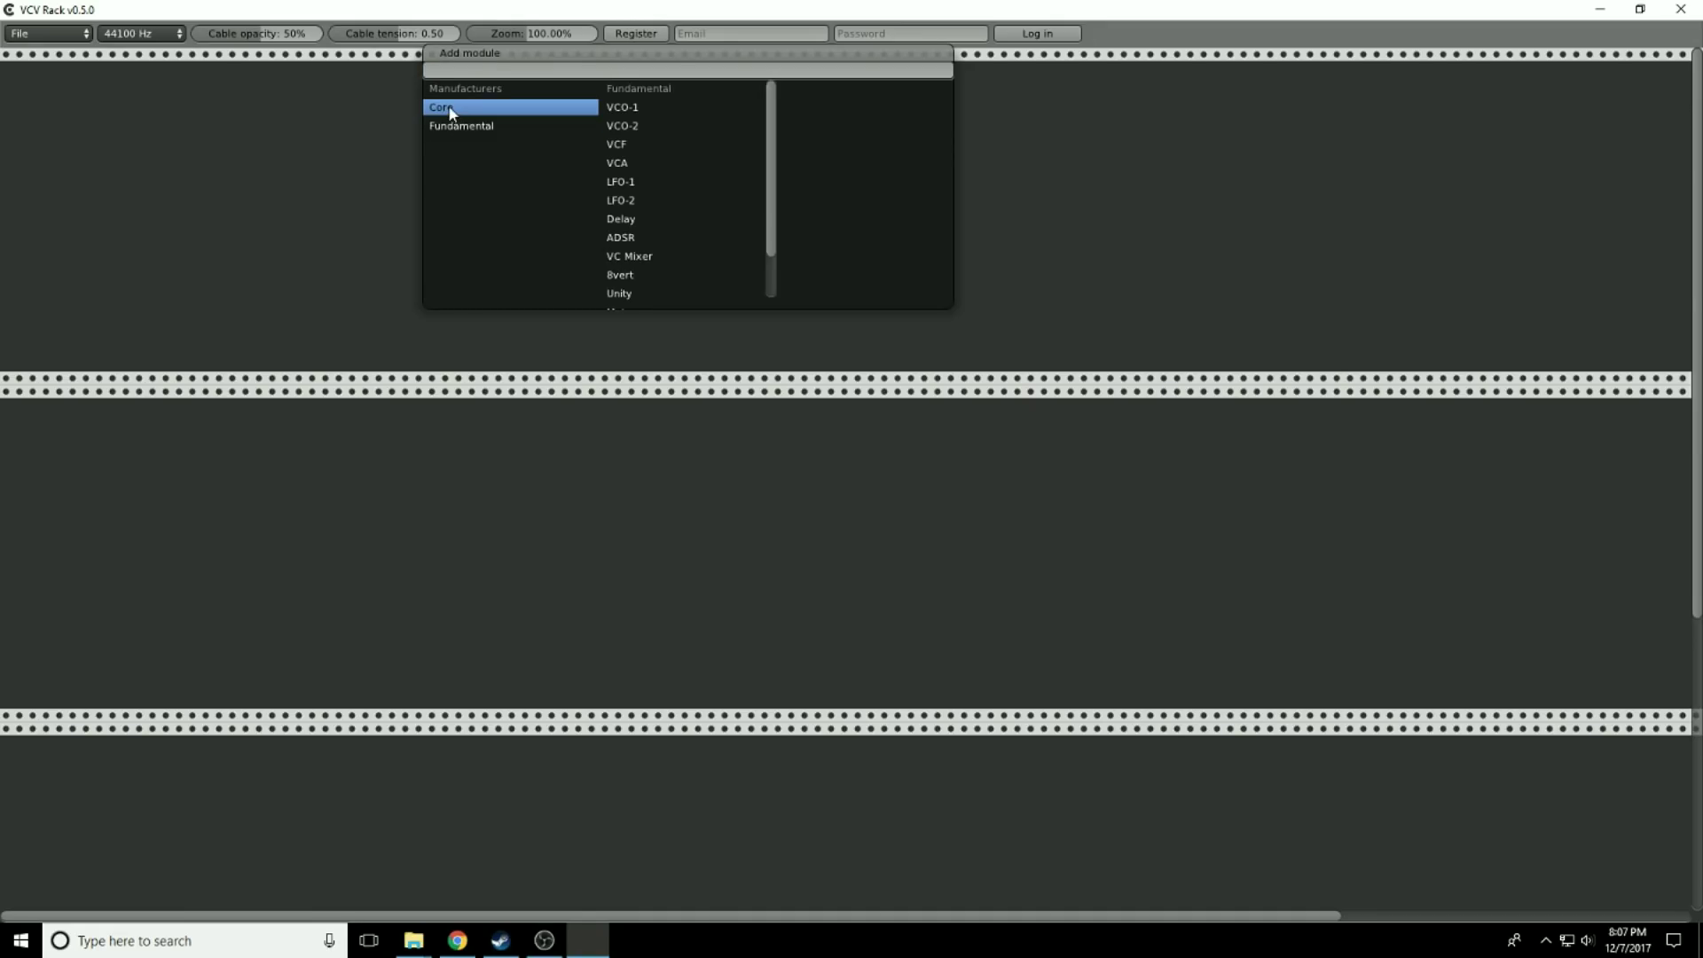
click(450, 110)
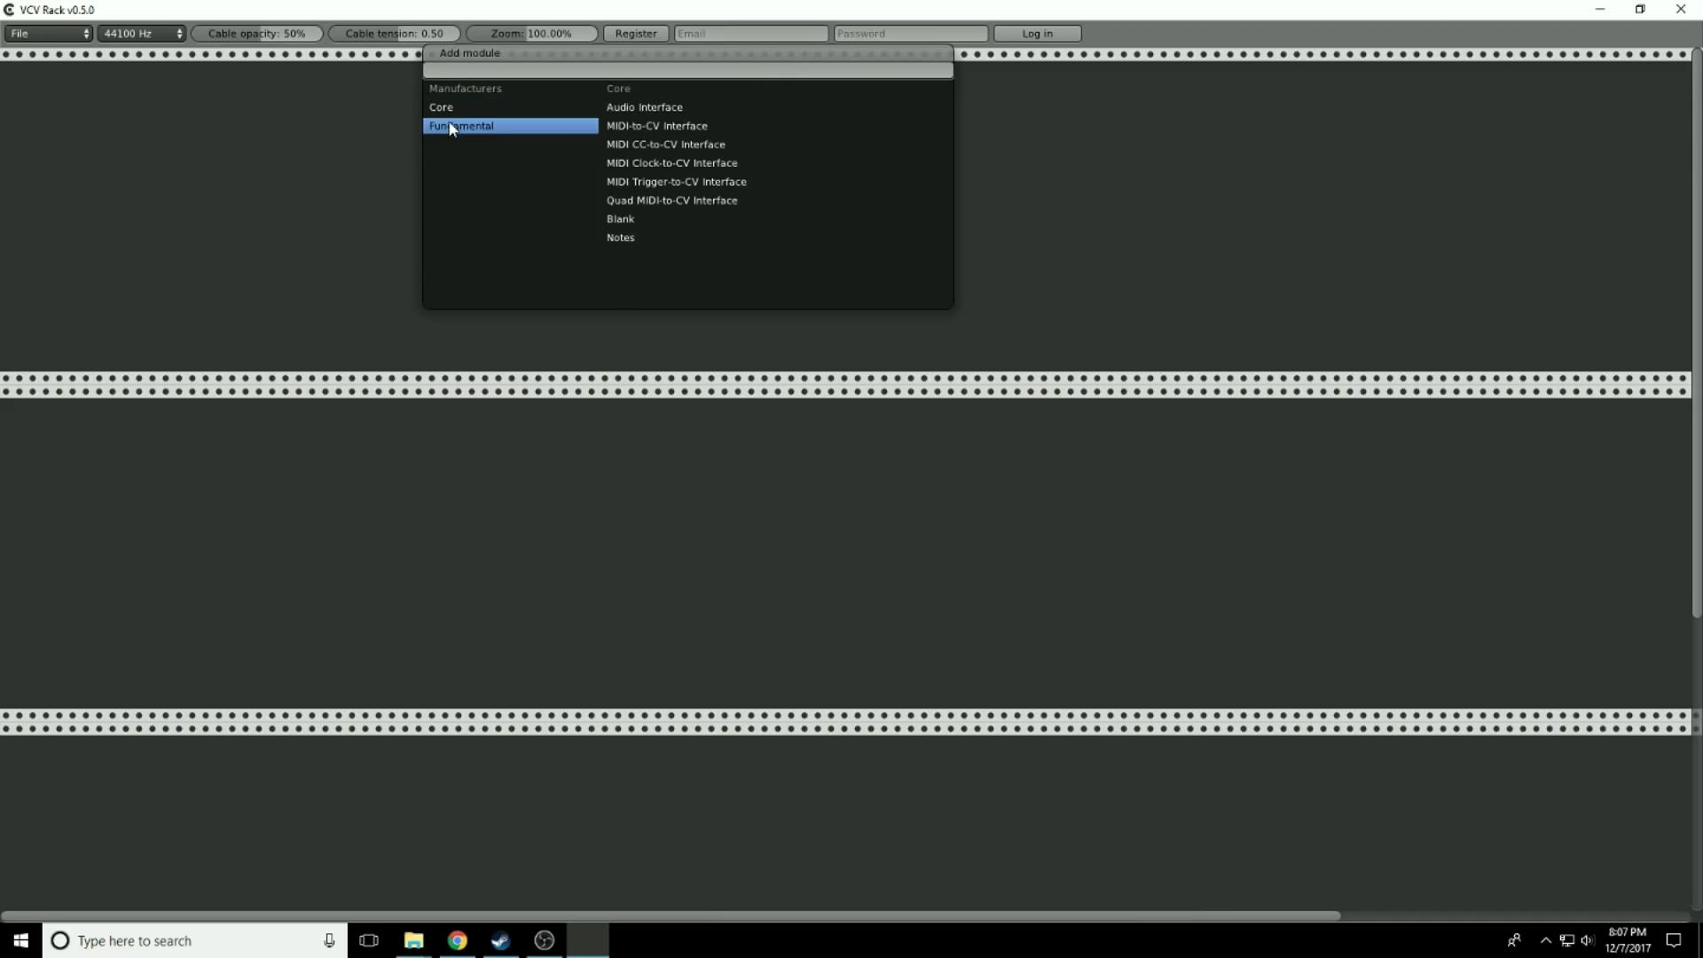
click(452, 126)
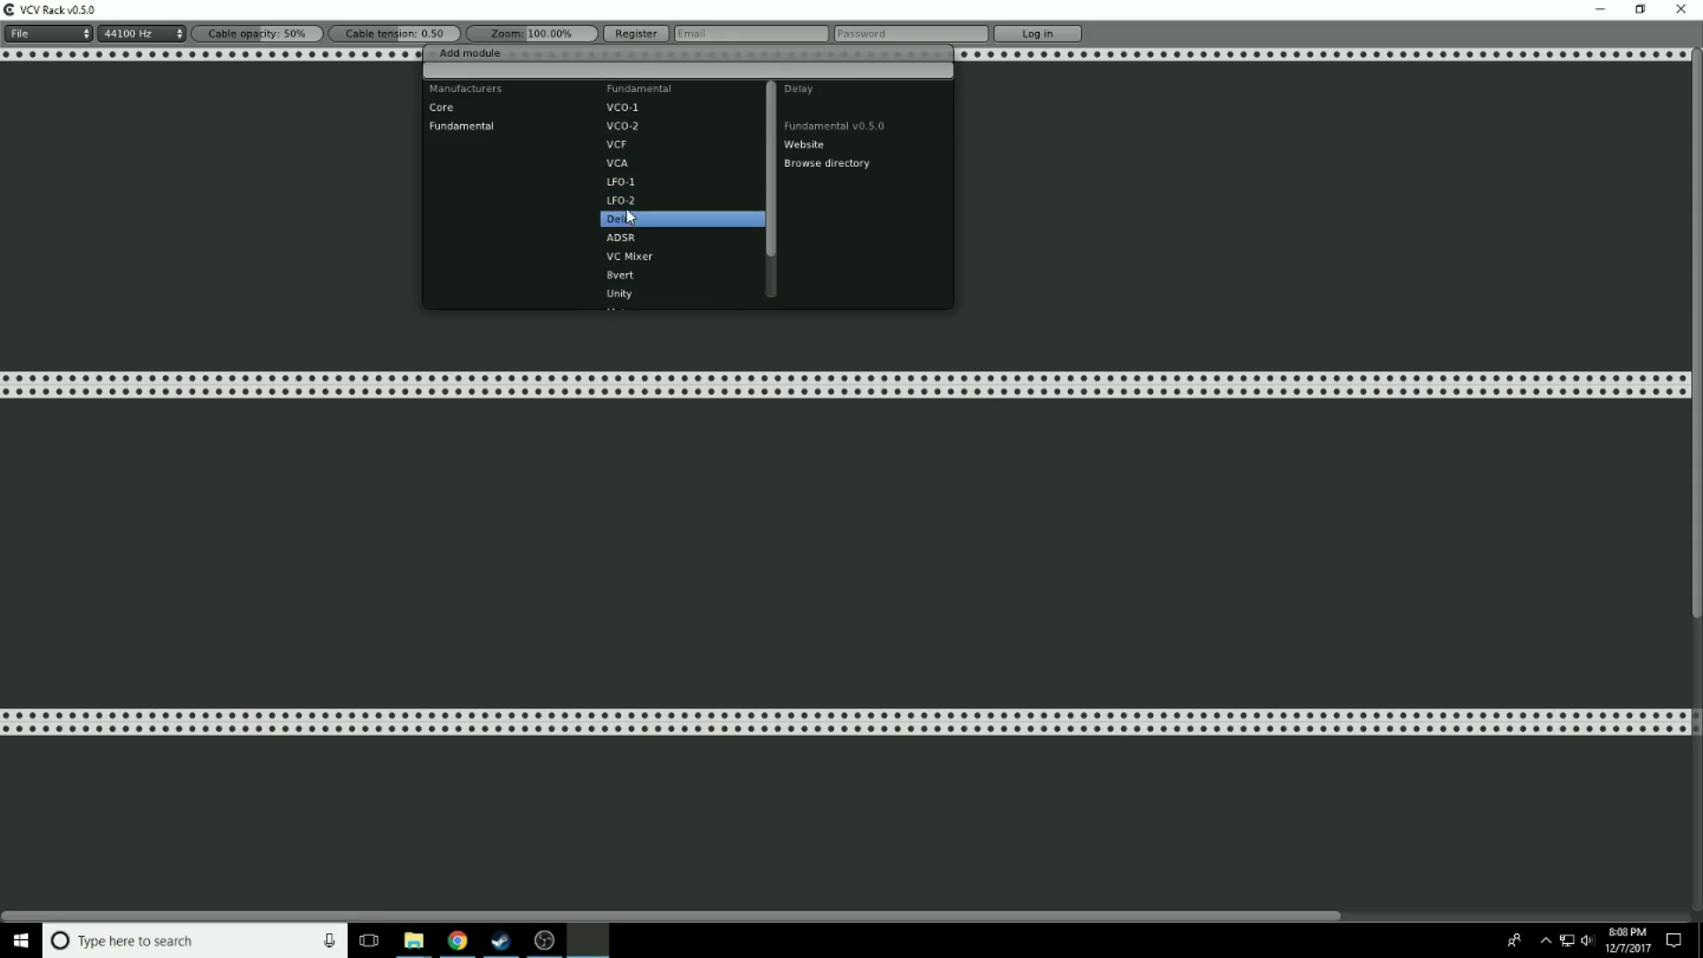
Add VCO-1, VCA and VCF modules and cable VCO-1's SAW output into the VCA input
click(629, 110)
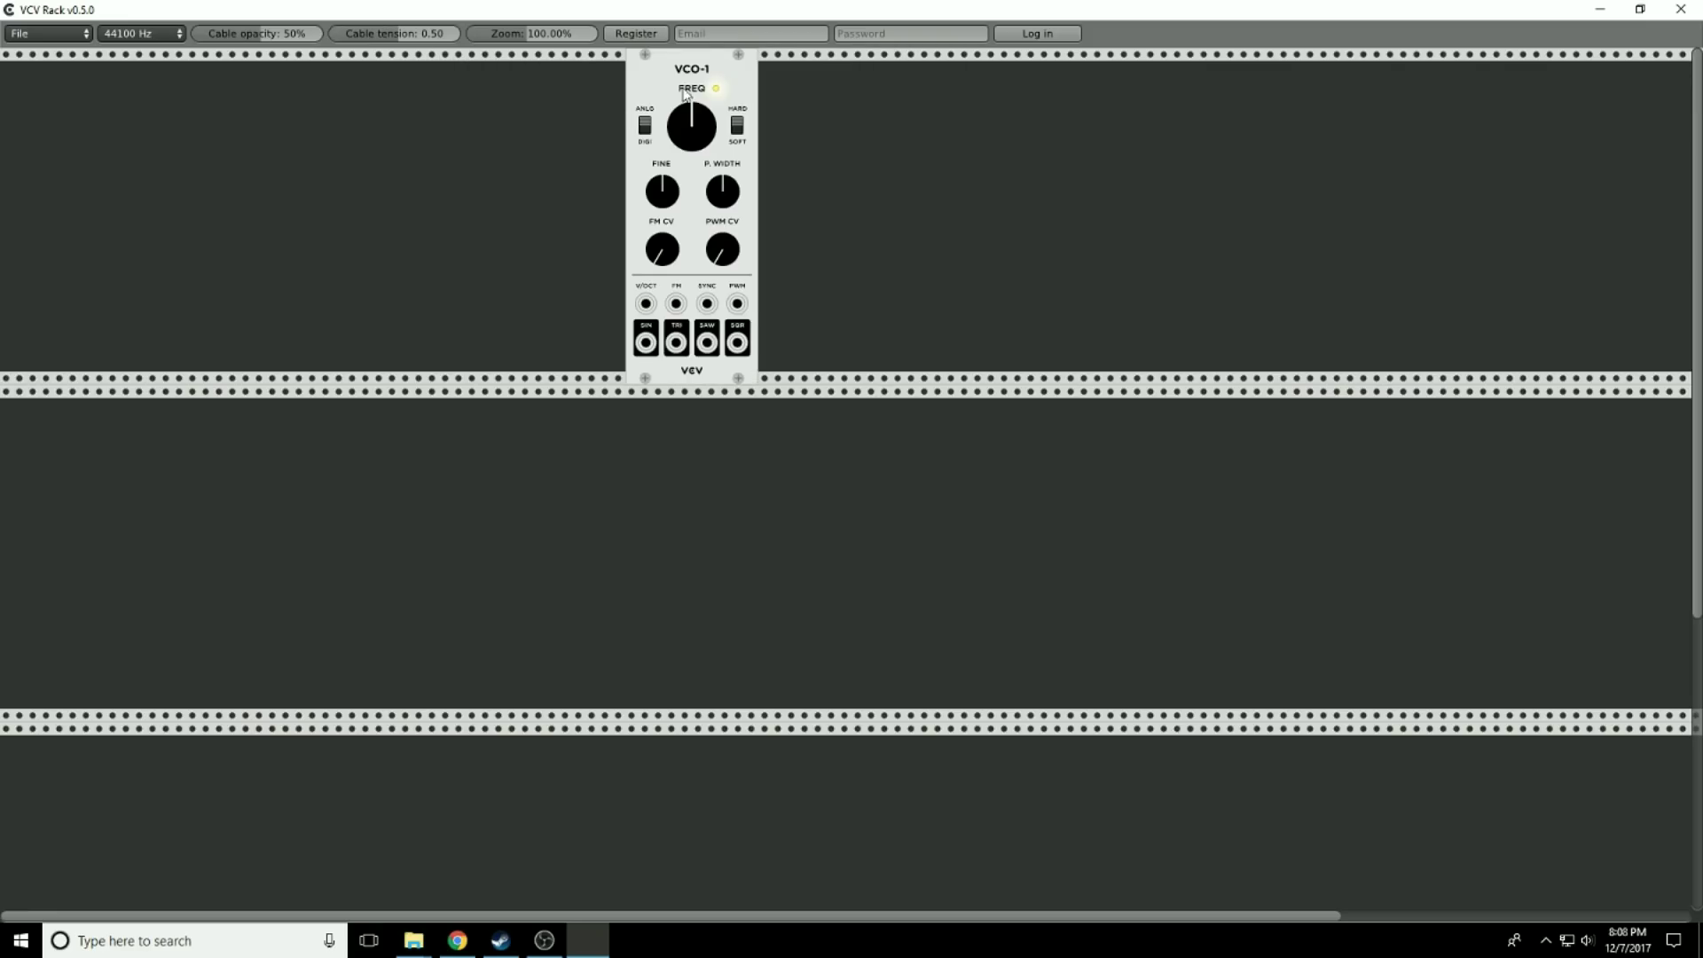
drag(685, 95, 391, 95)
right_click(518, 142)
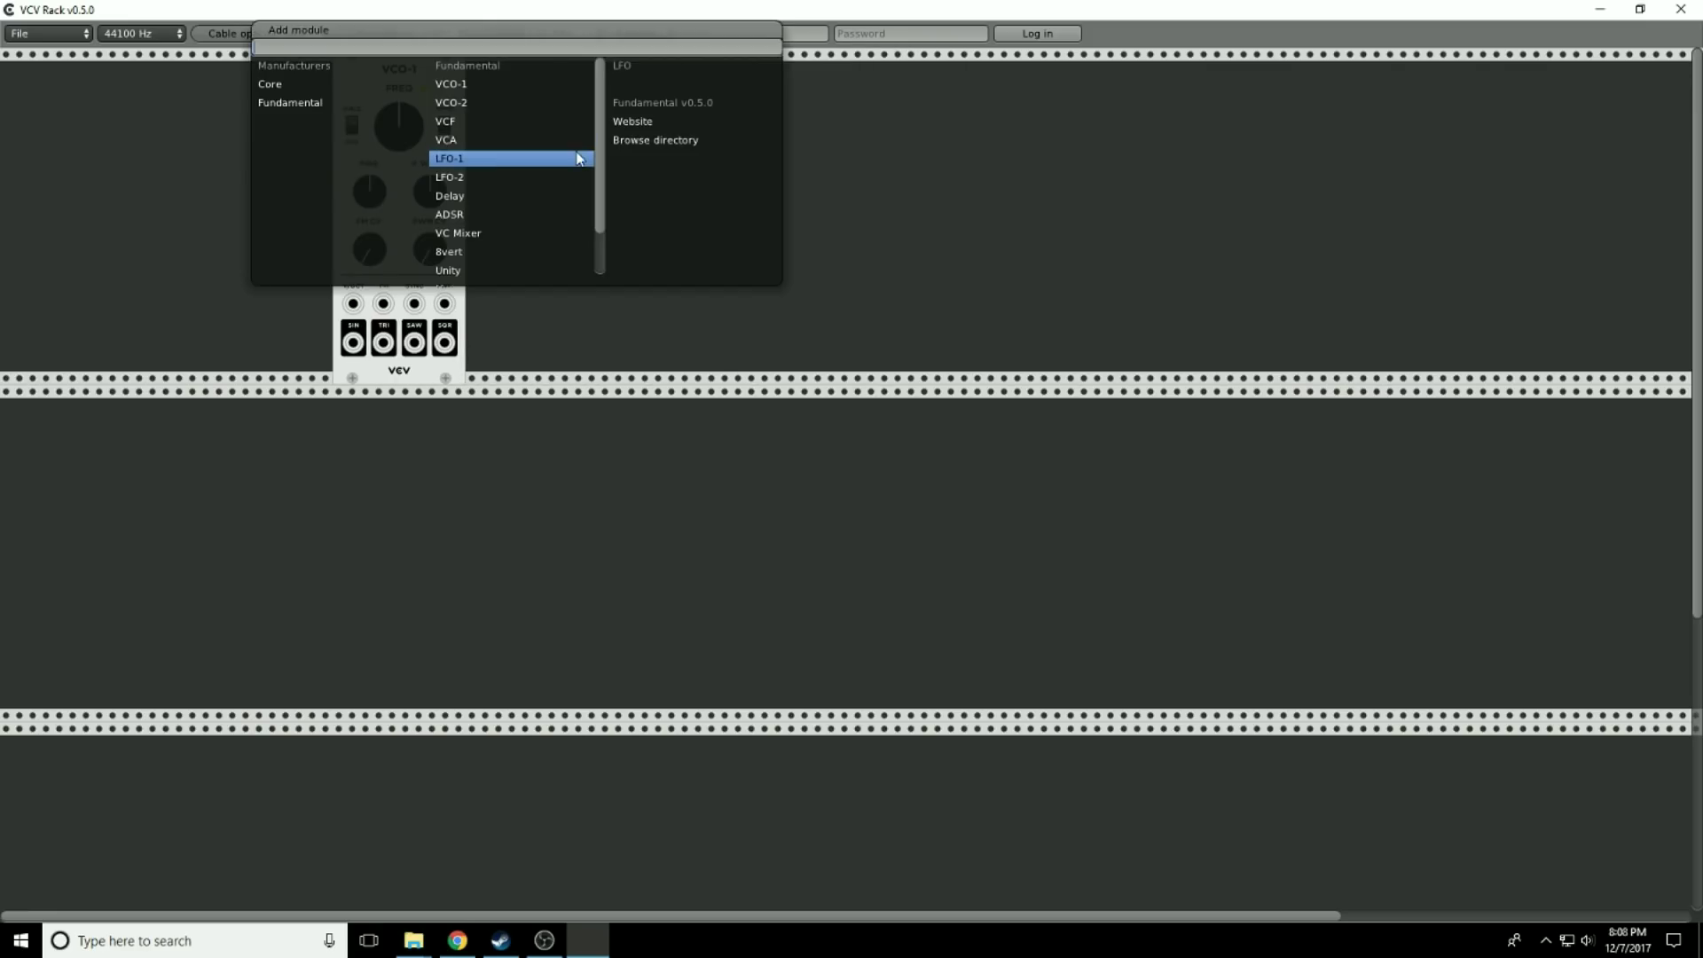
click(465, 145)
right_click(765, 124)
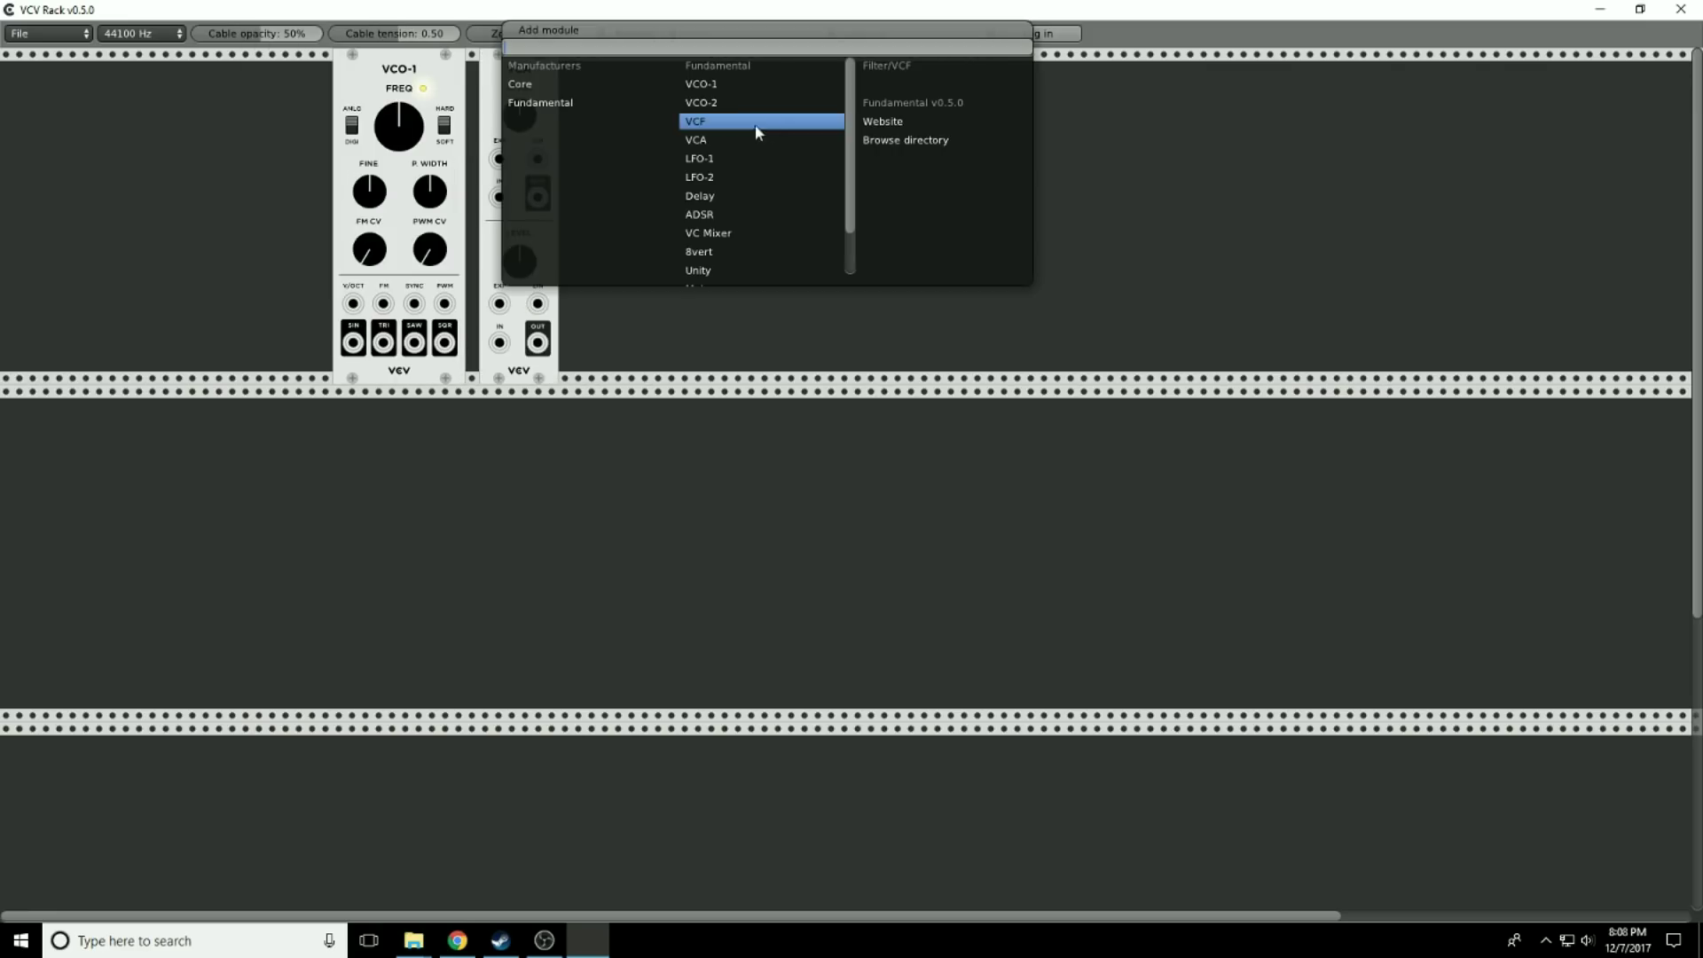
click(699, 130)
drag(415, 341, 499, 197)
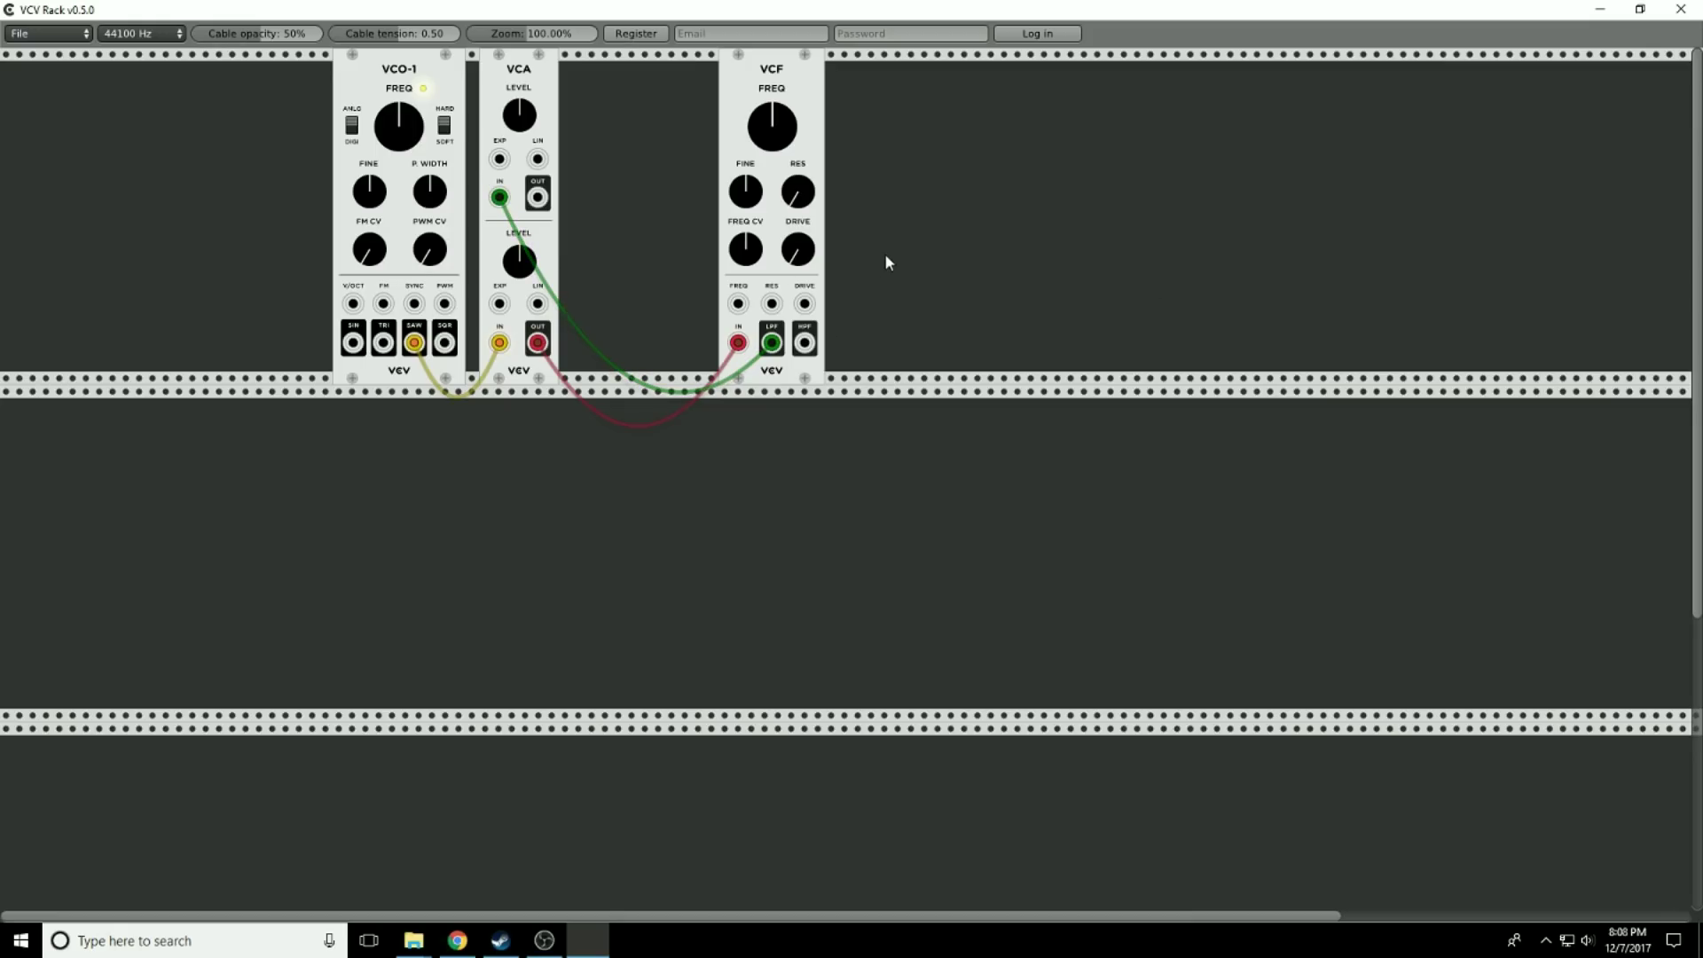
Delete the VCF, VCA and VCO-1 modules, then close VCV Rack
right_click(756, 82)
click(816, 178)
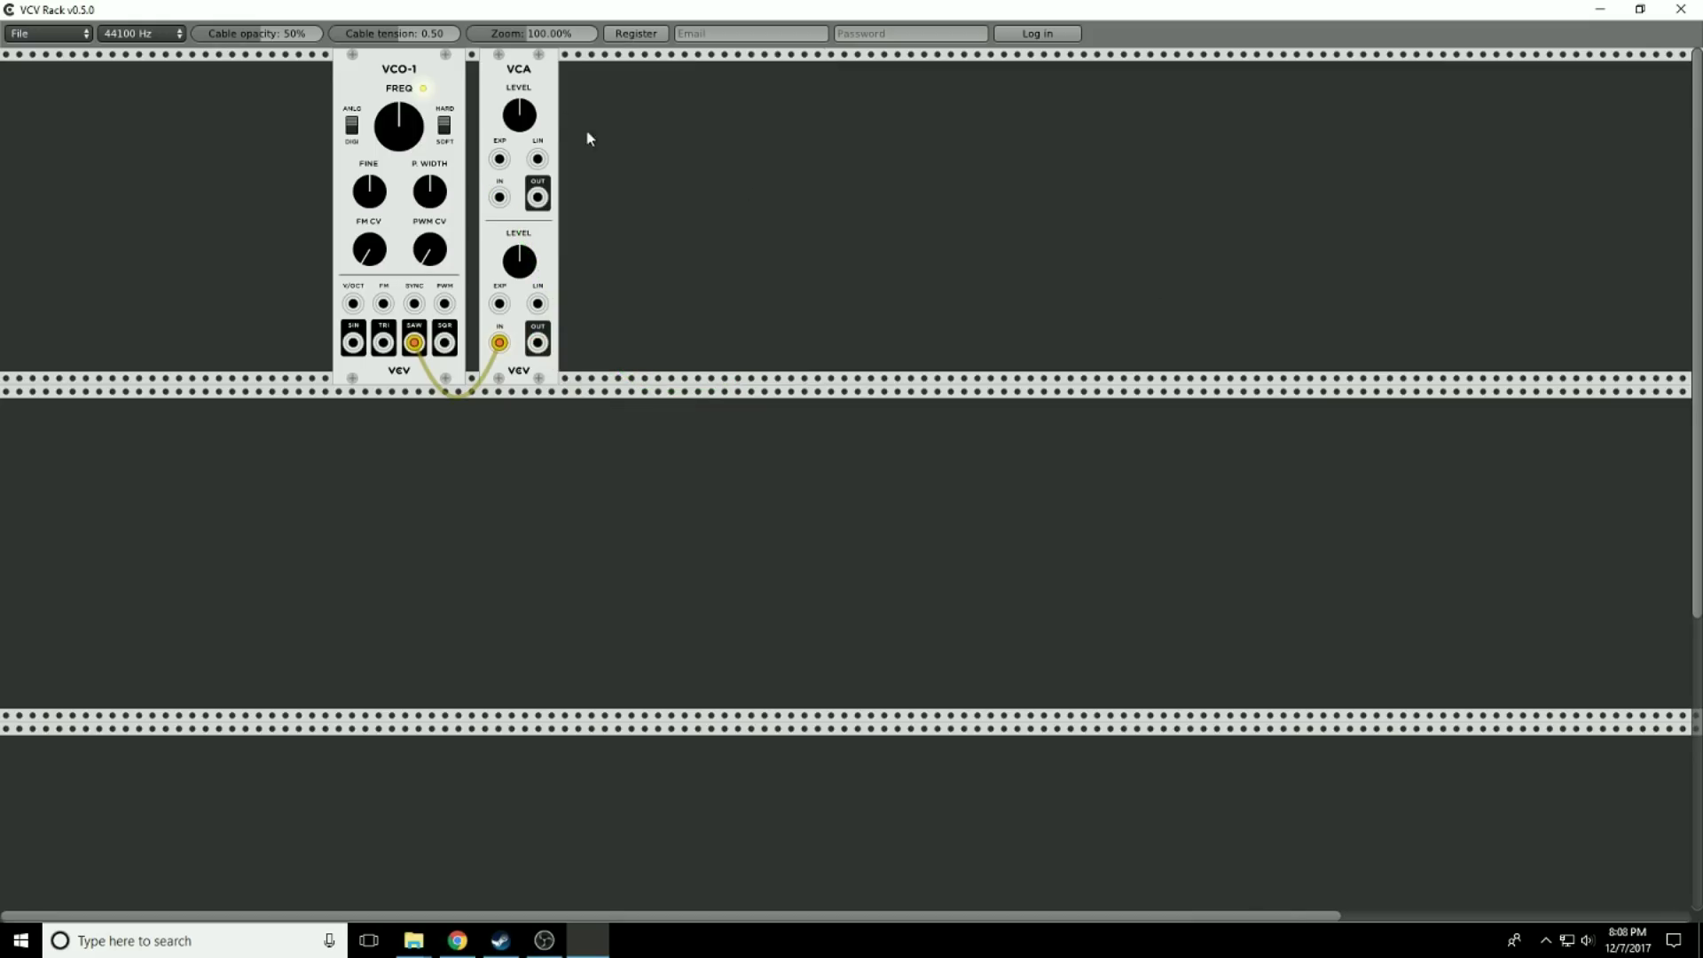
right_click(537, 88)
click(585, 188)
right_click(456, 92)
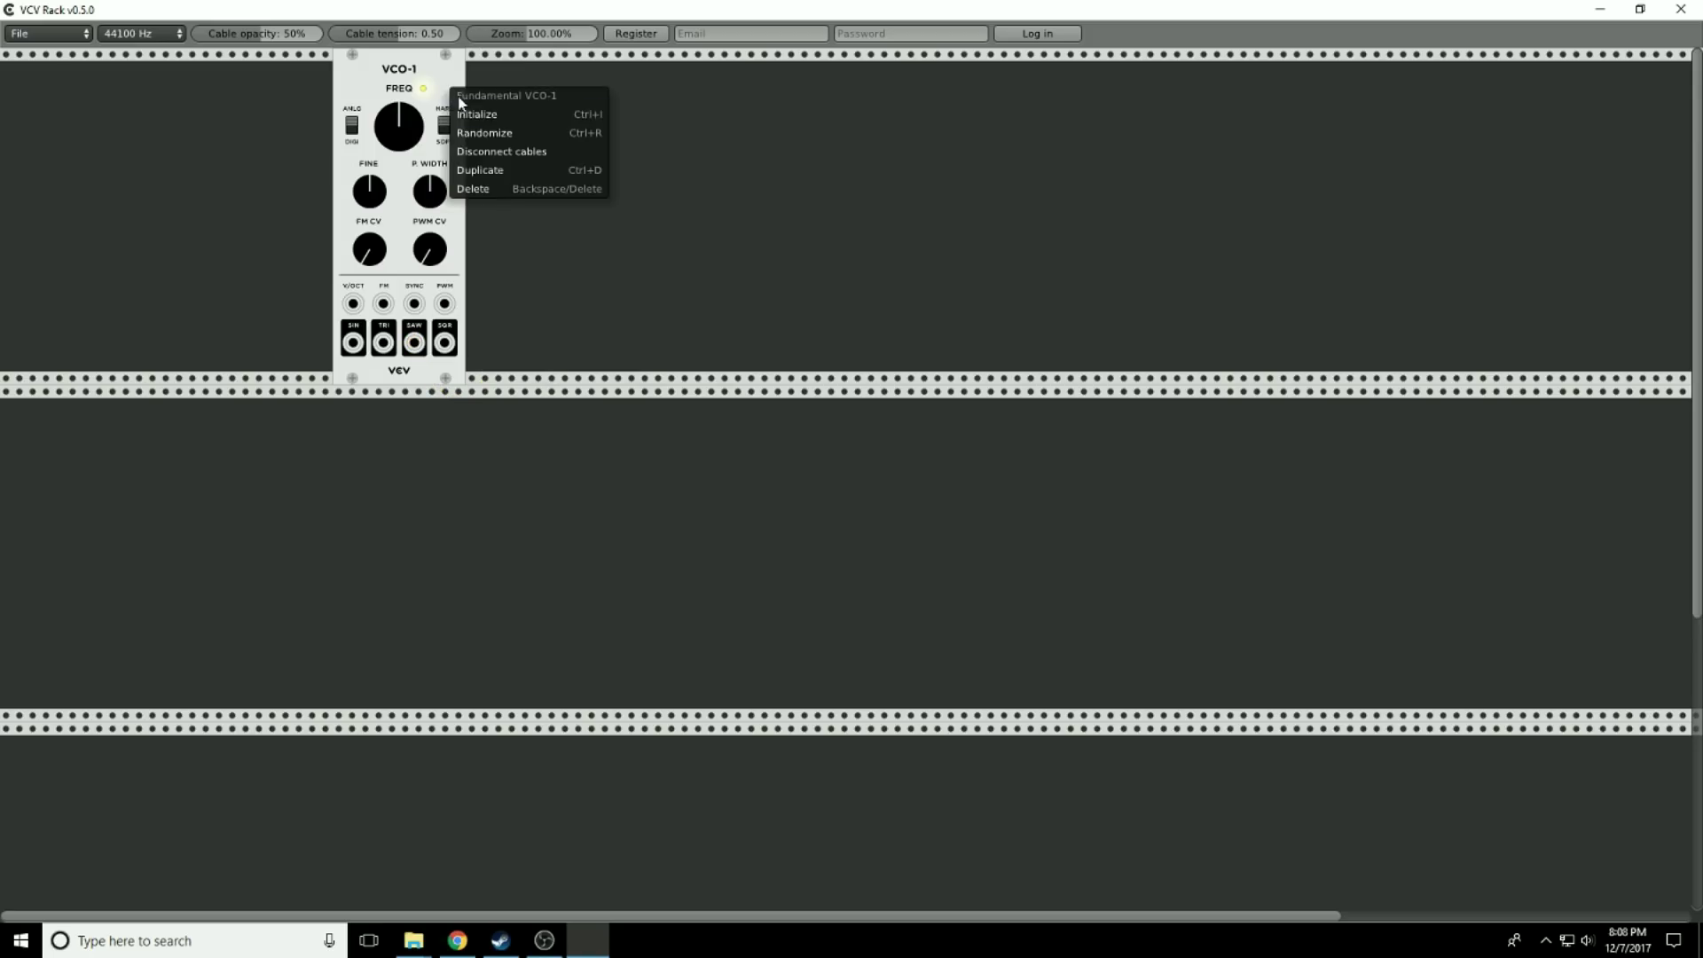
click(502, 187)
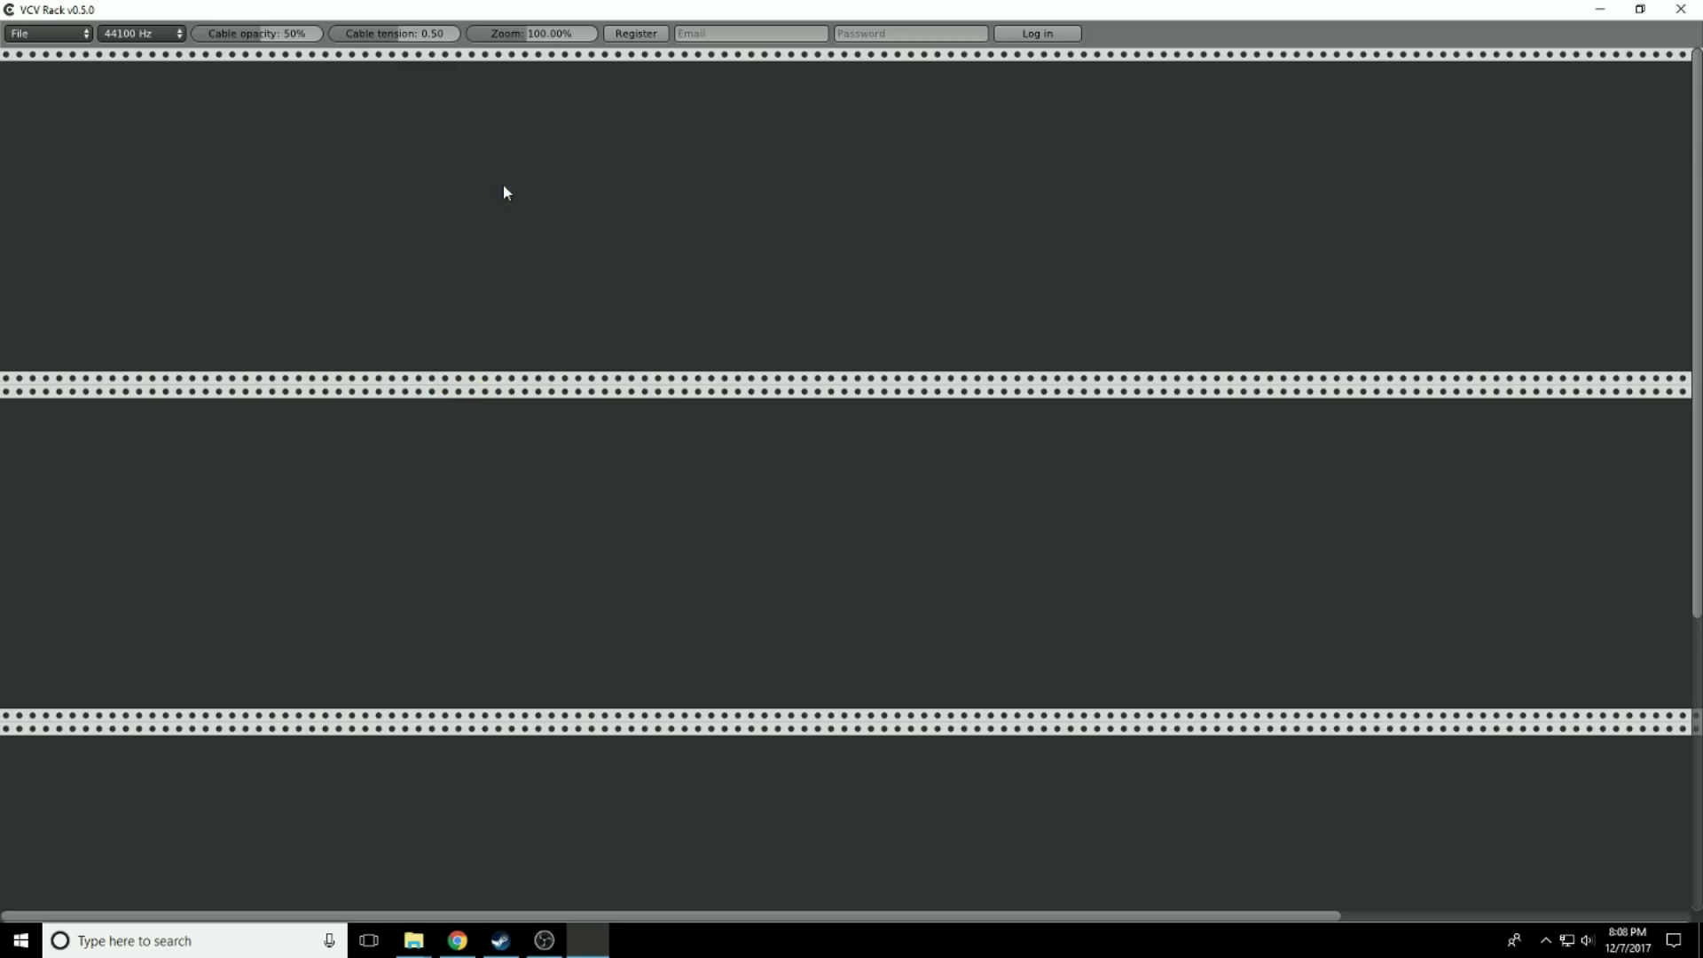
click(1676, 10)
Scroll the vcvrack.com modules page to confirm Audible Instruments, Befaco, Grayscale and E-Series show Added
click(458, 943)
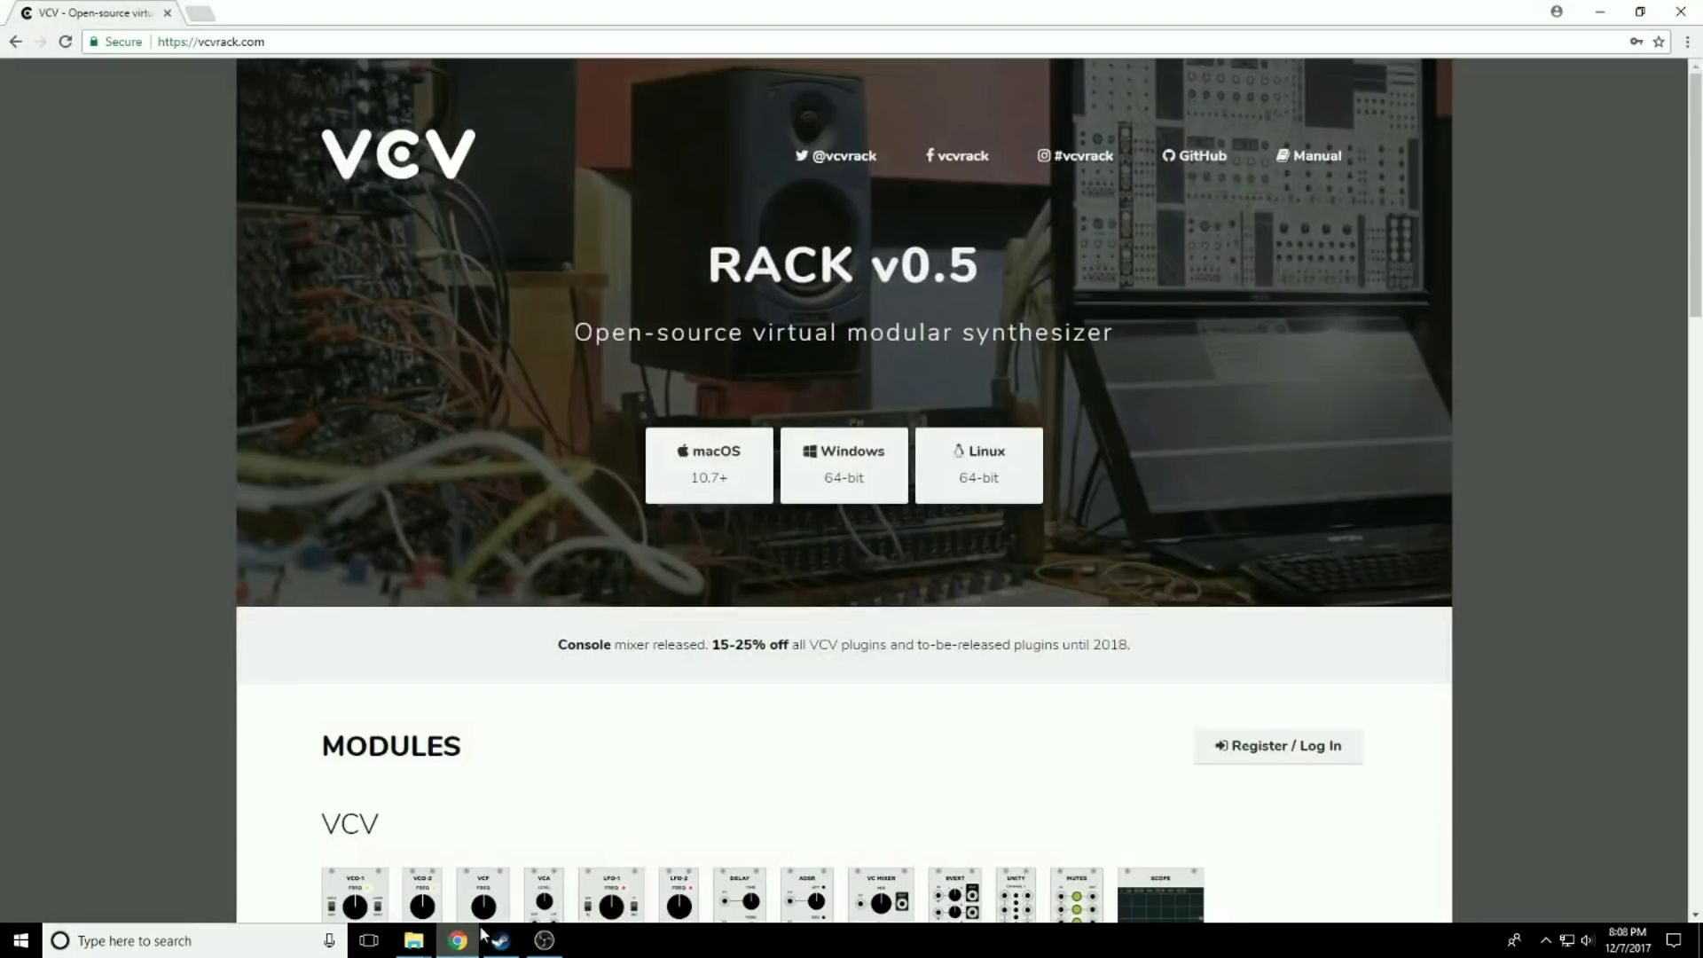
scroll(988, 722, down, 3)
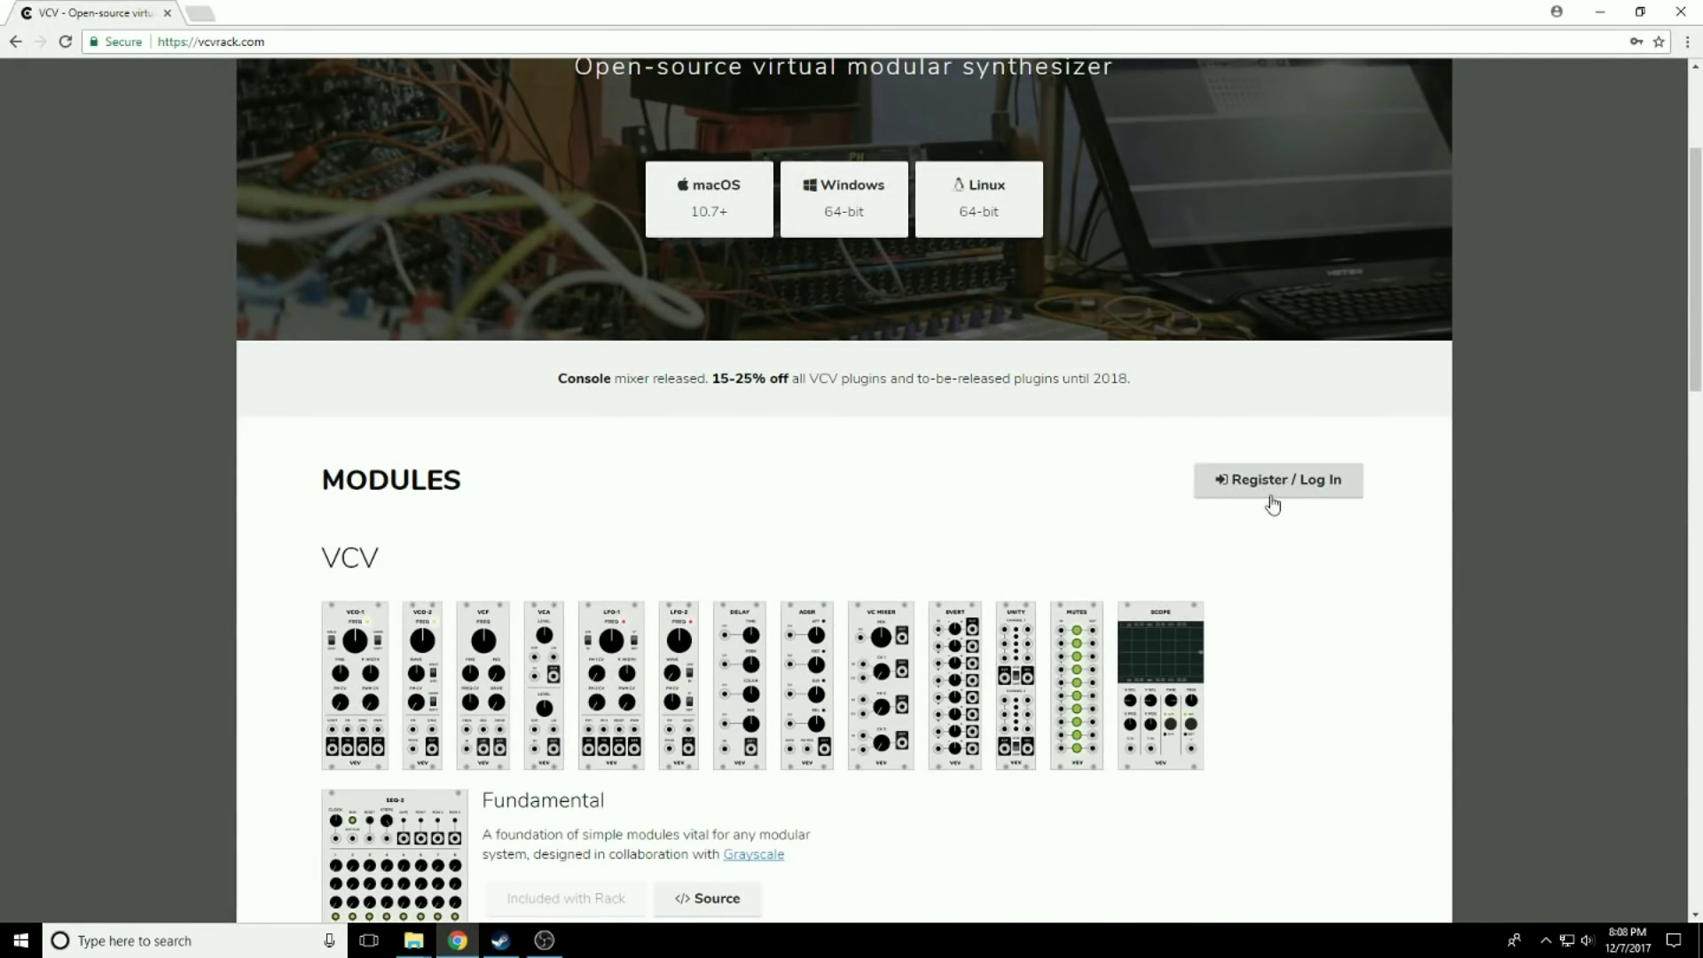
scroll(1102, 513, down, 3)
scroll(1091, 532, down, 6)
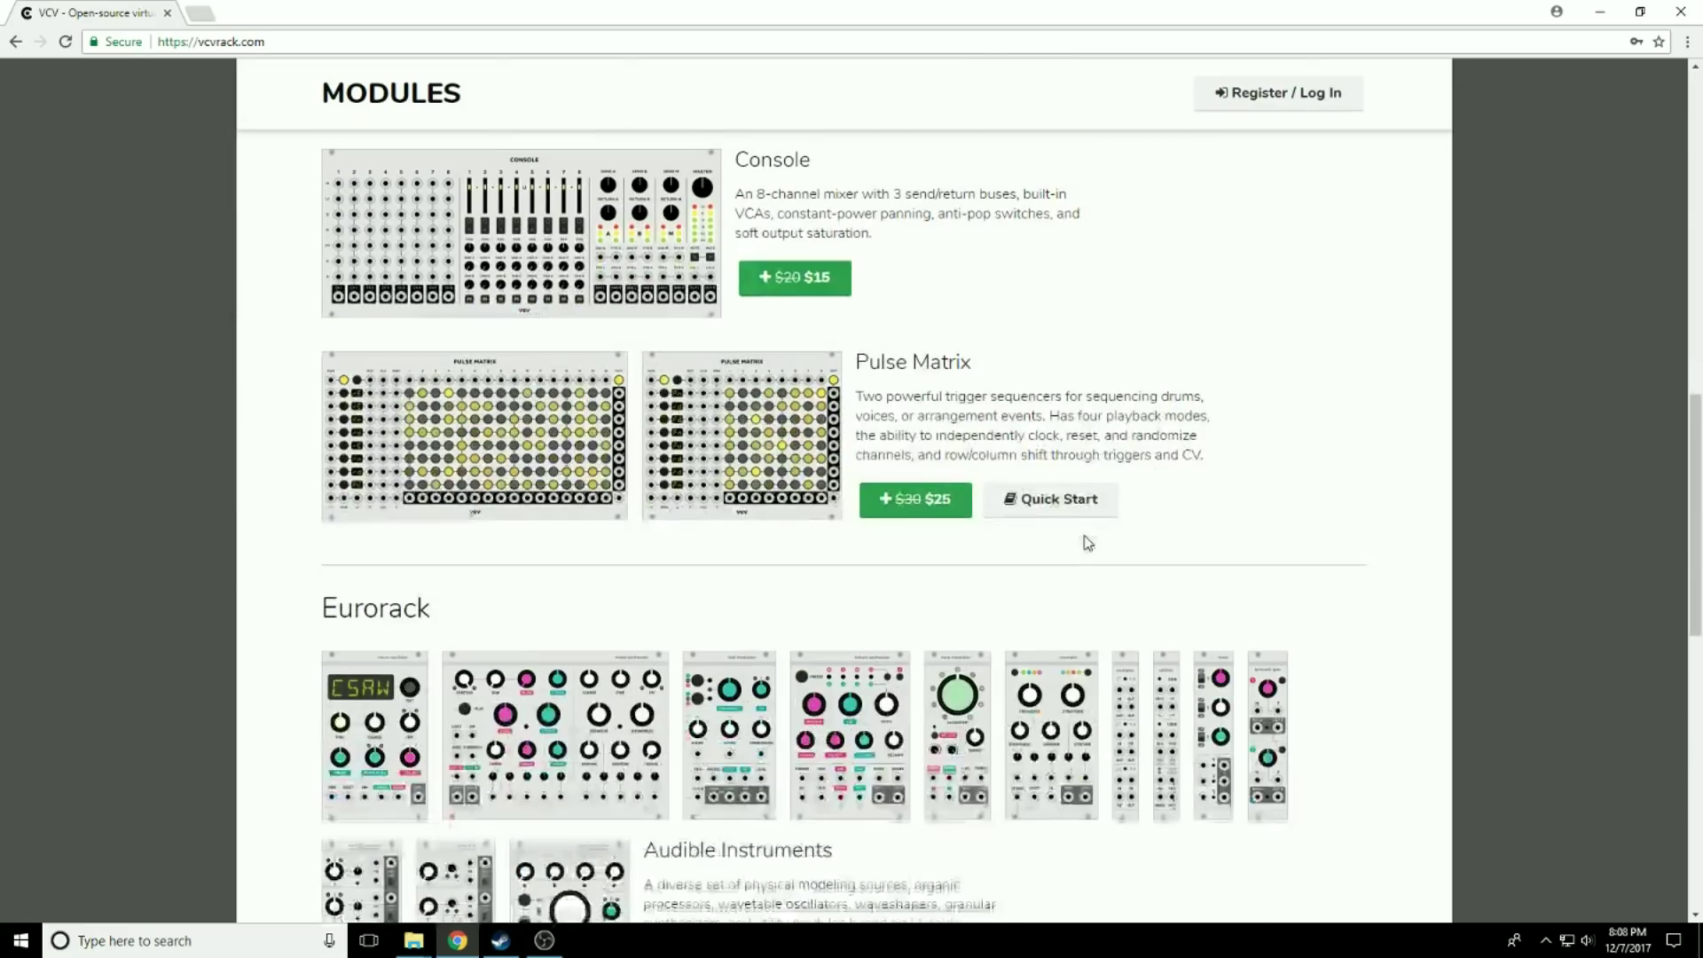
scroll(1088, 543, down, 4)
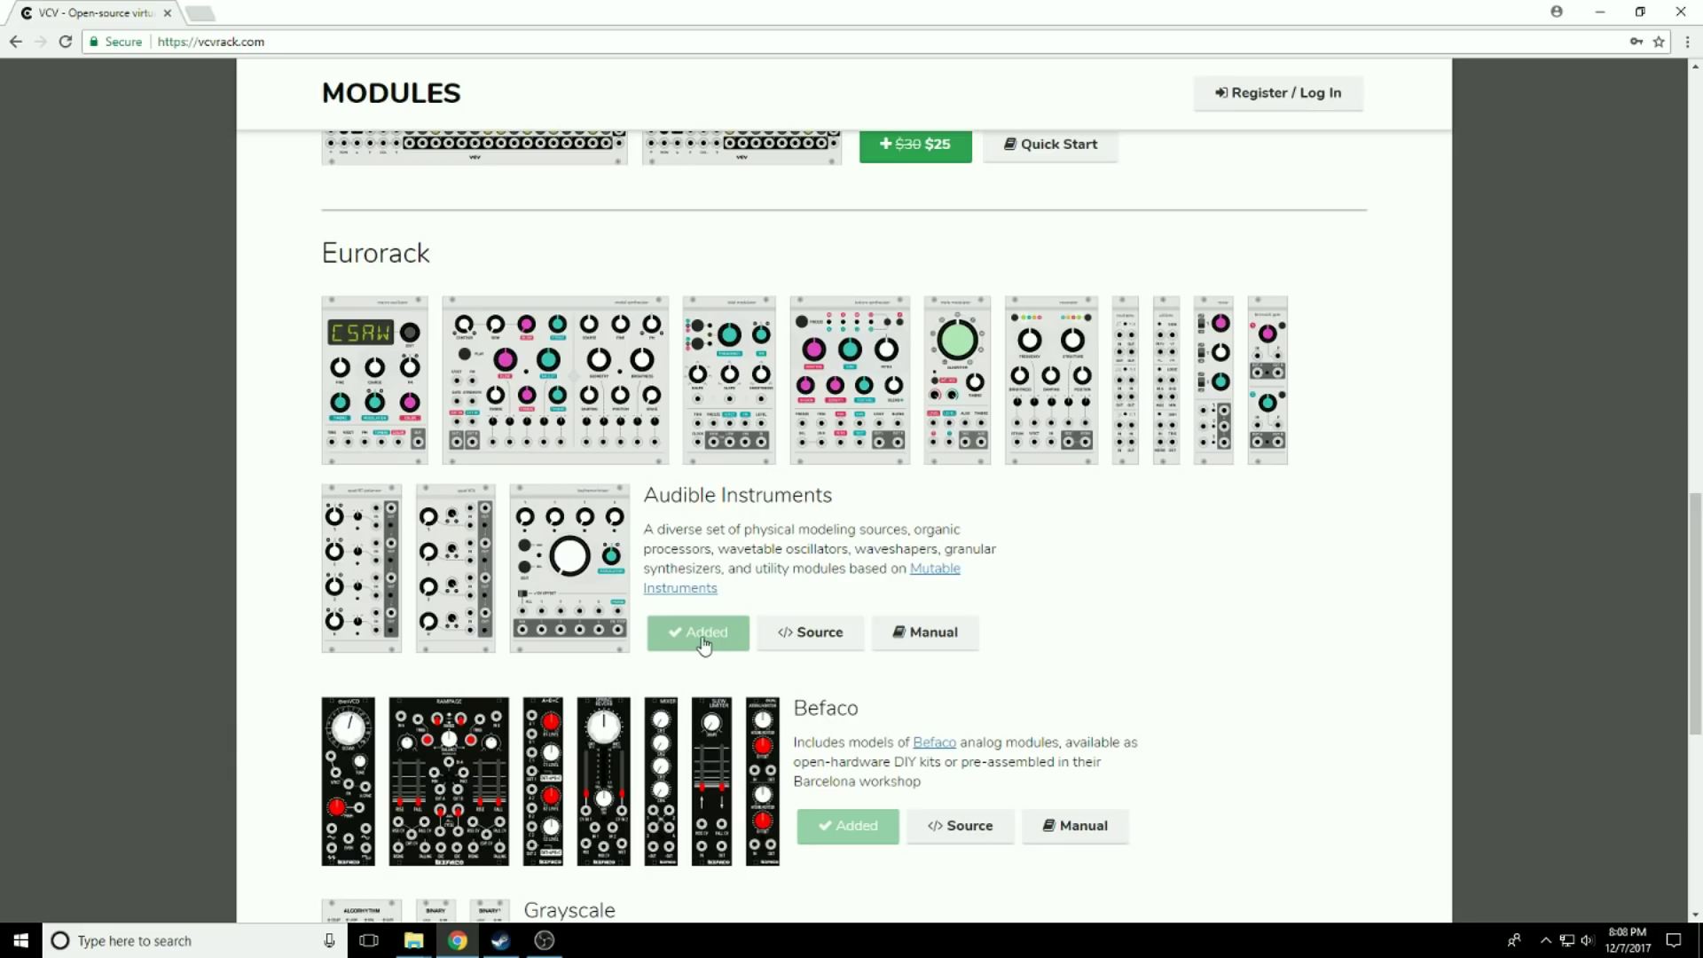
scroll(1233, 612, up, 6)
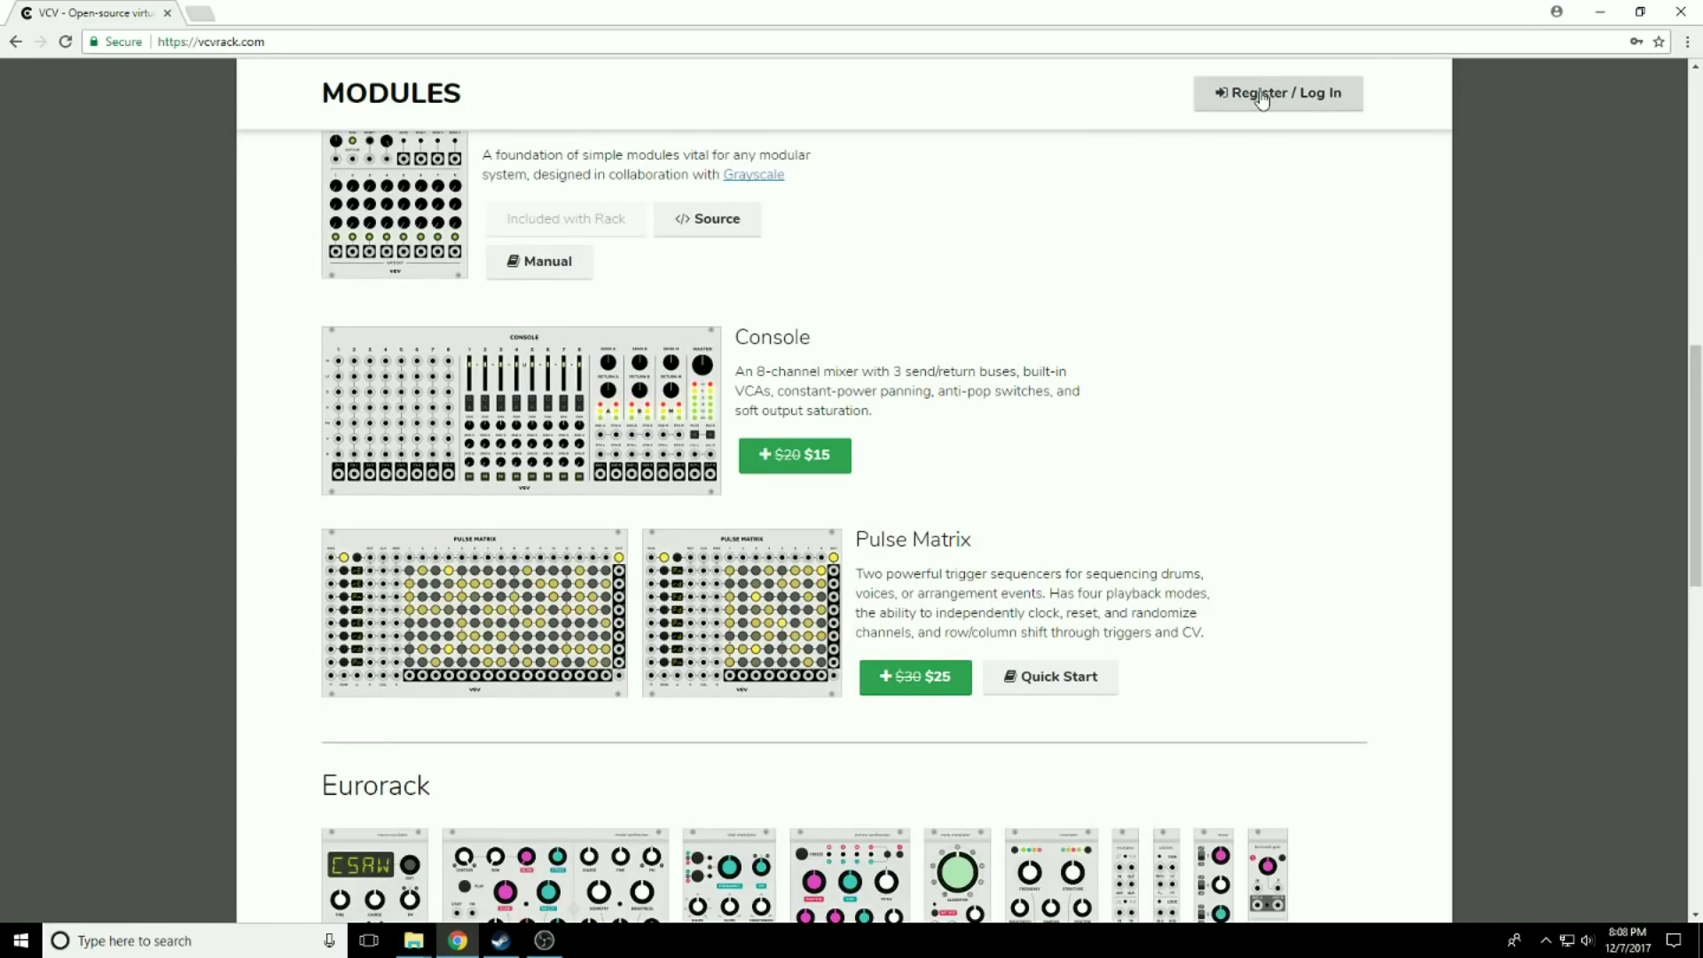
scroll(1254, 514, up, 6)
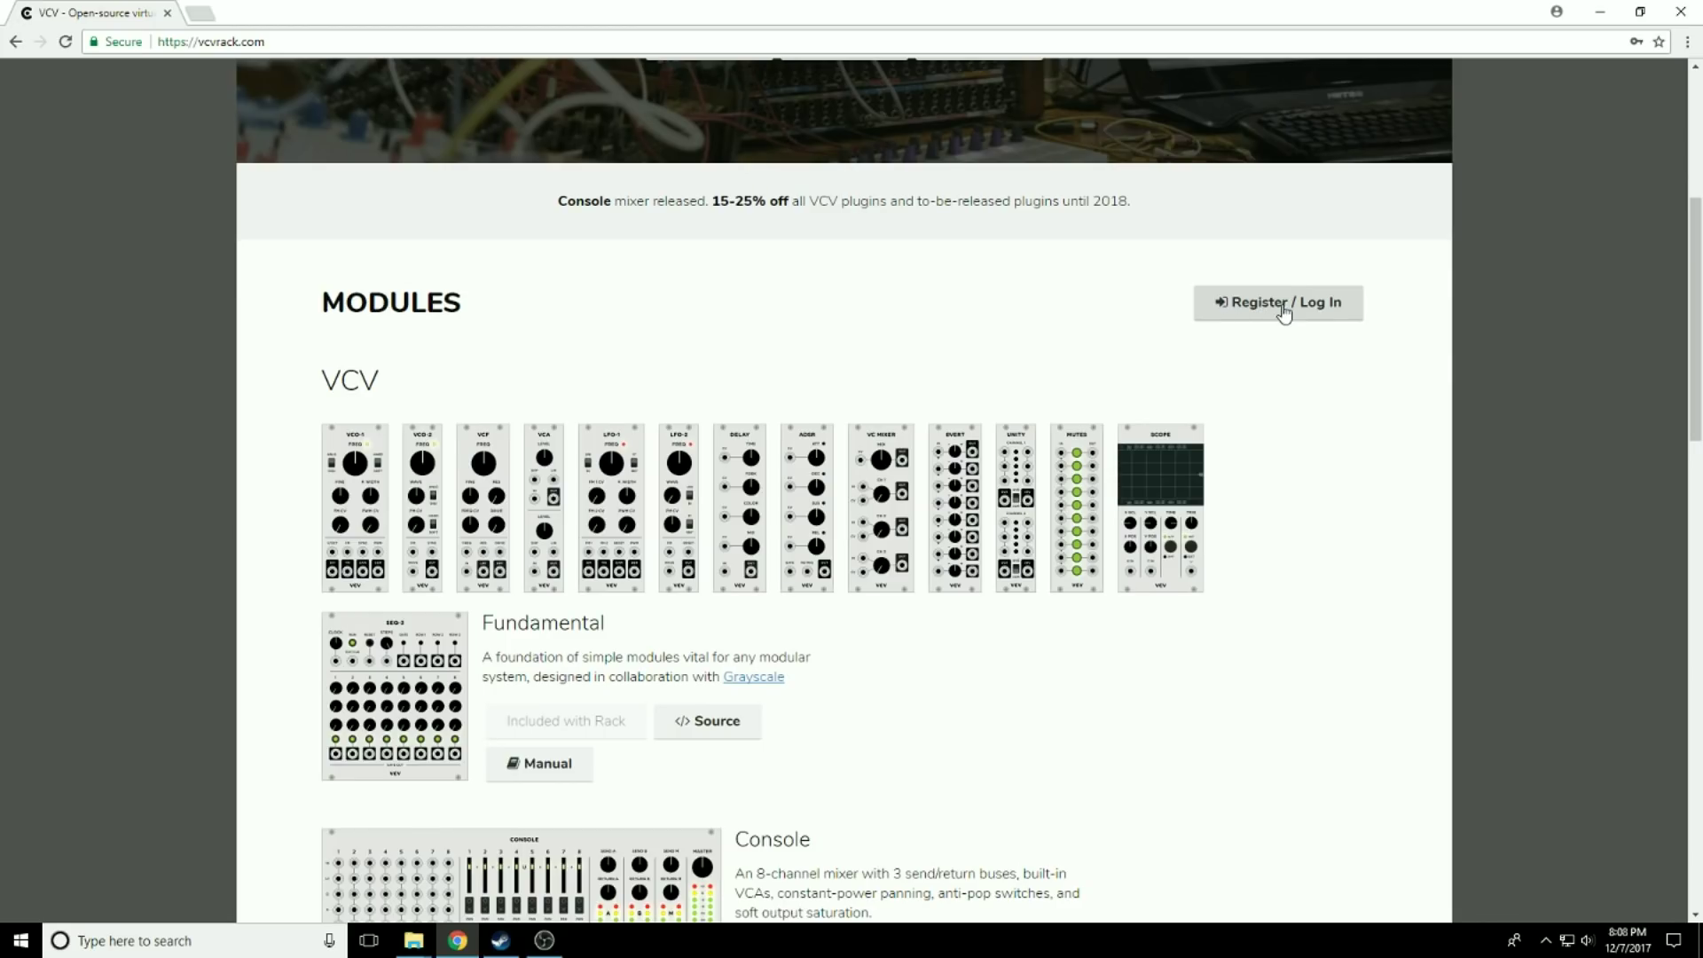
scroll(1160, 445, down, 15)
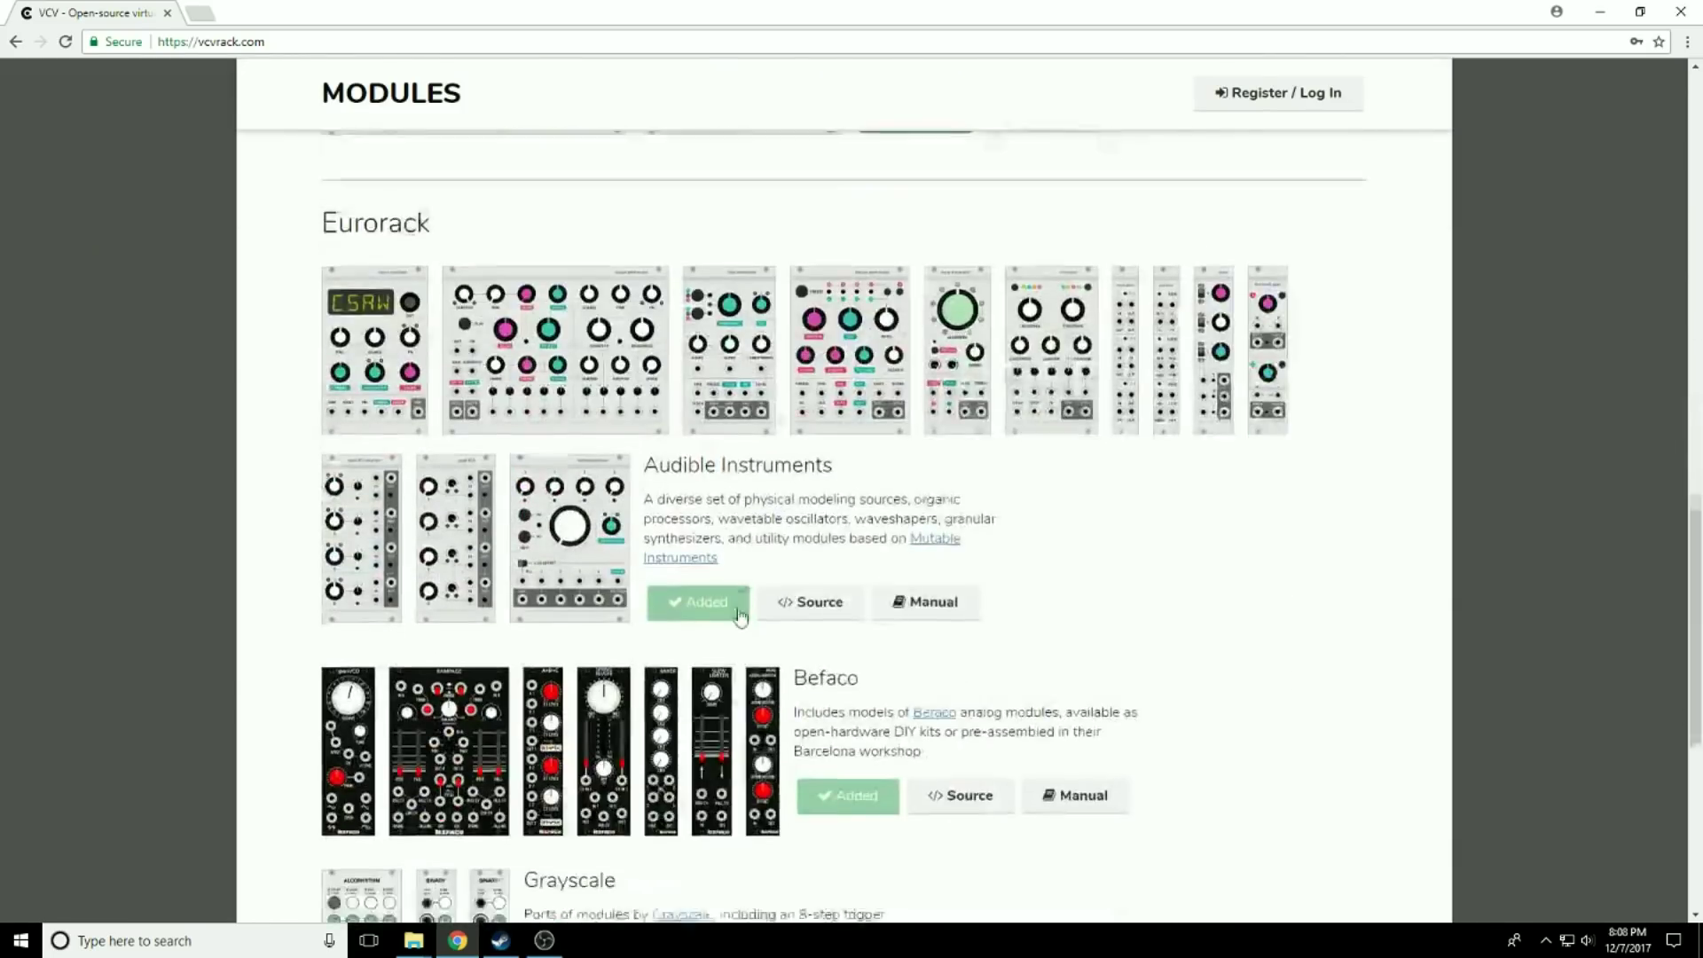
scroll(676, 293, up, 2)
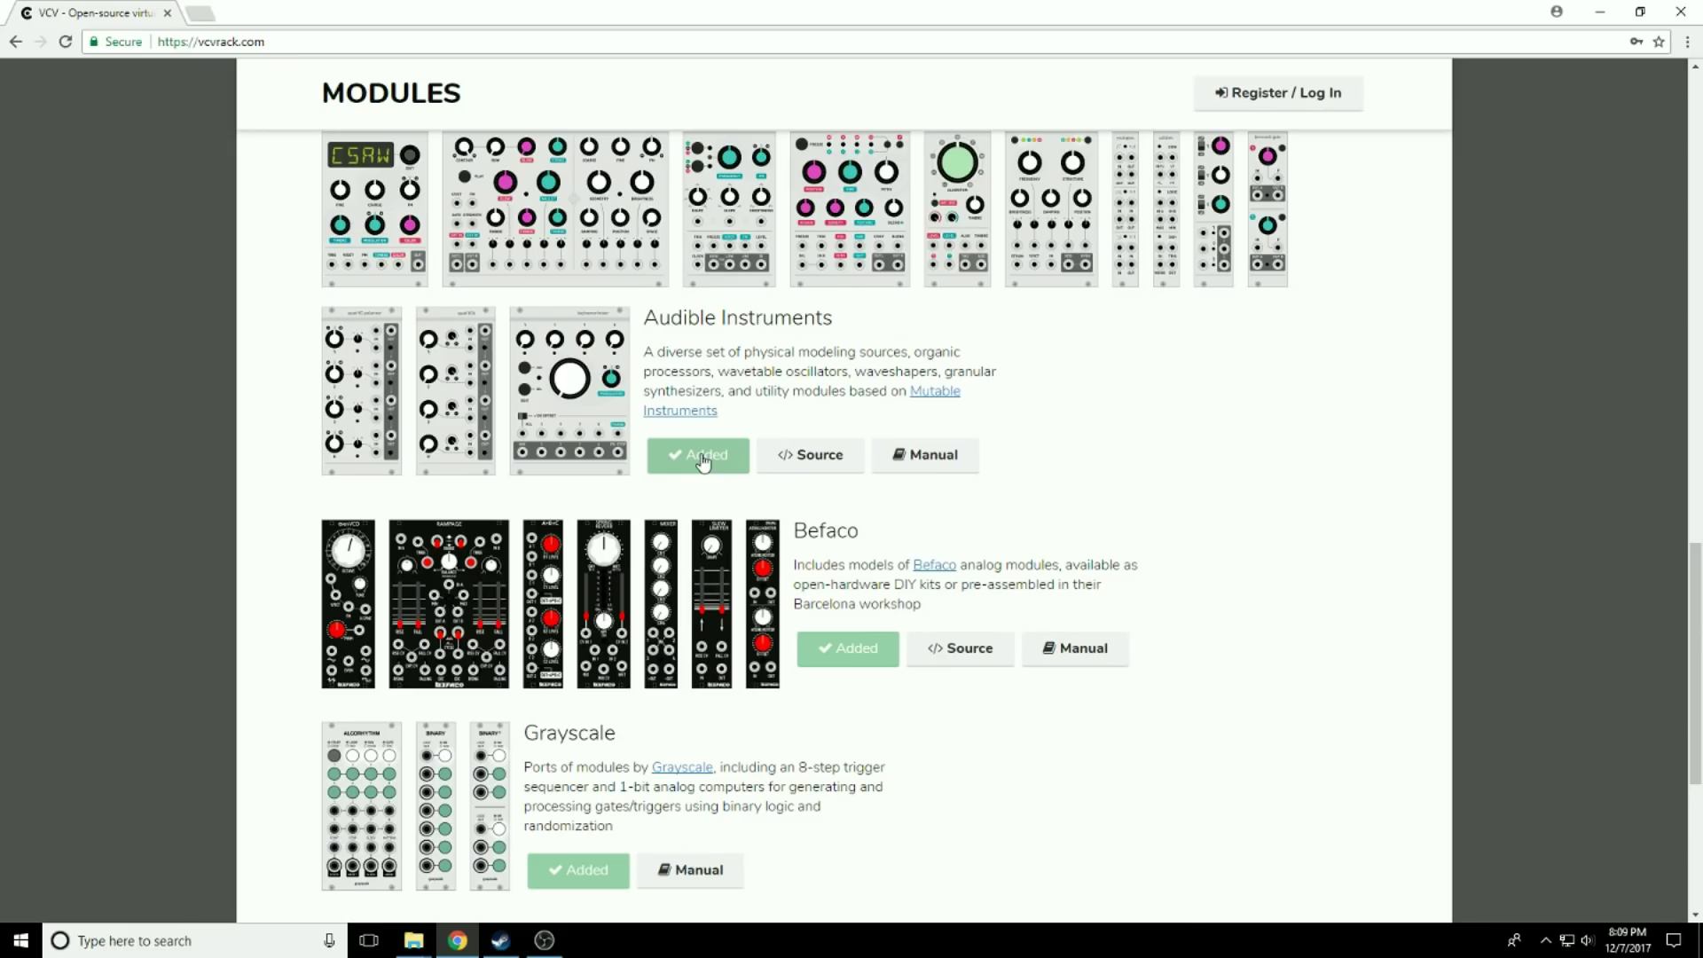
scroll(623, 406, up, 4)
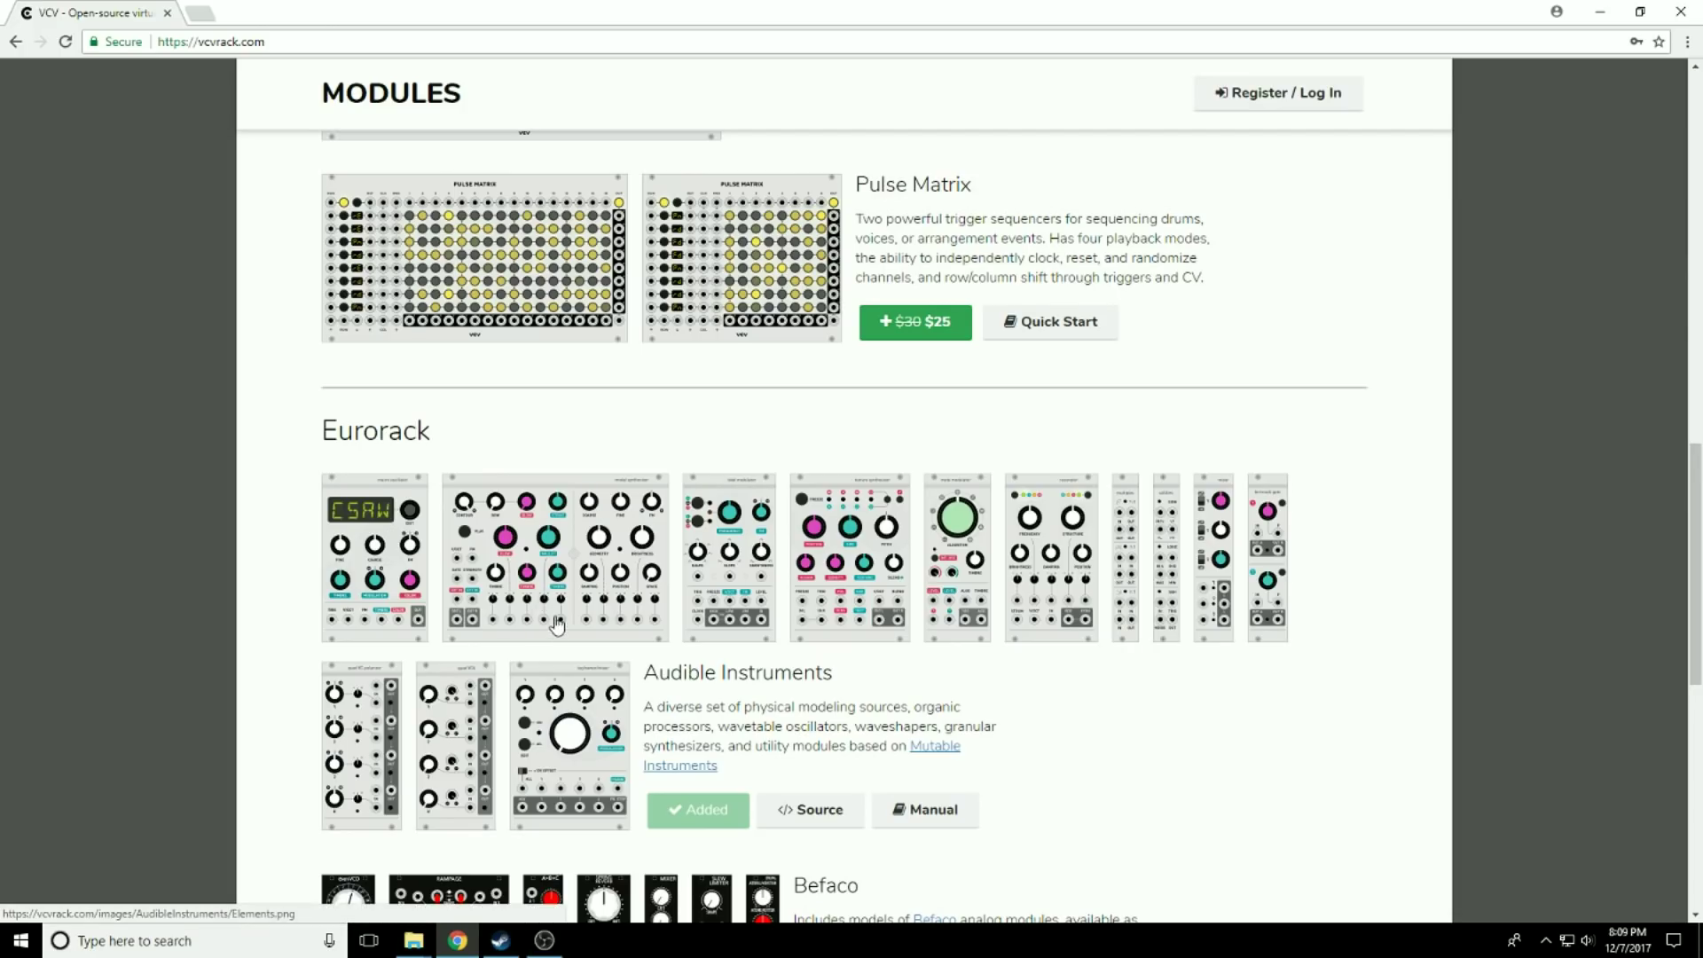
scroll(557, 625, down, 4)
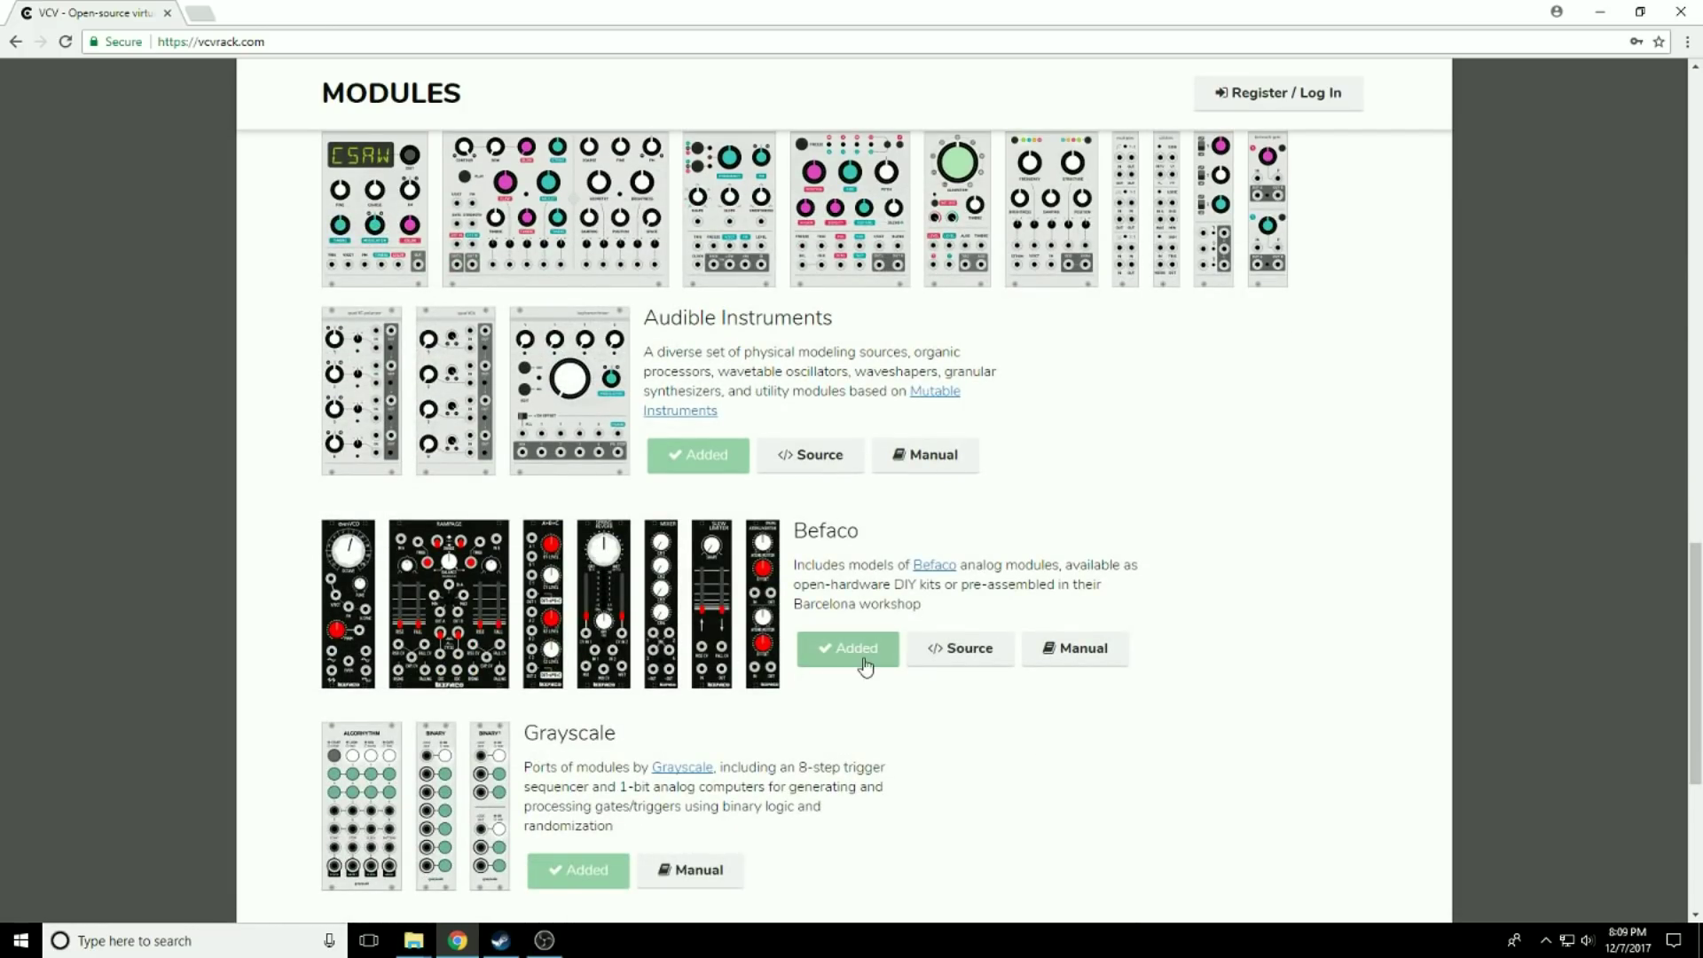
scroll(865, 665, down, 3)
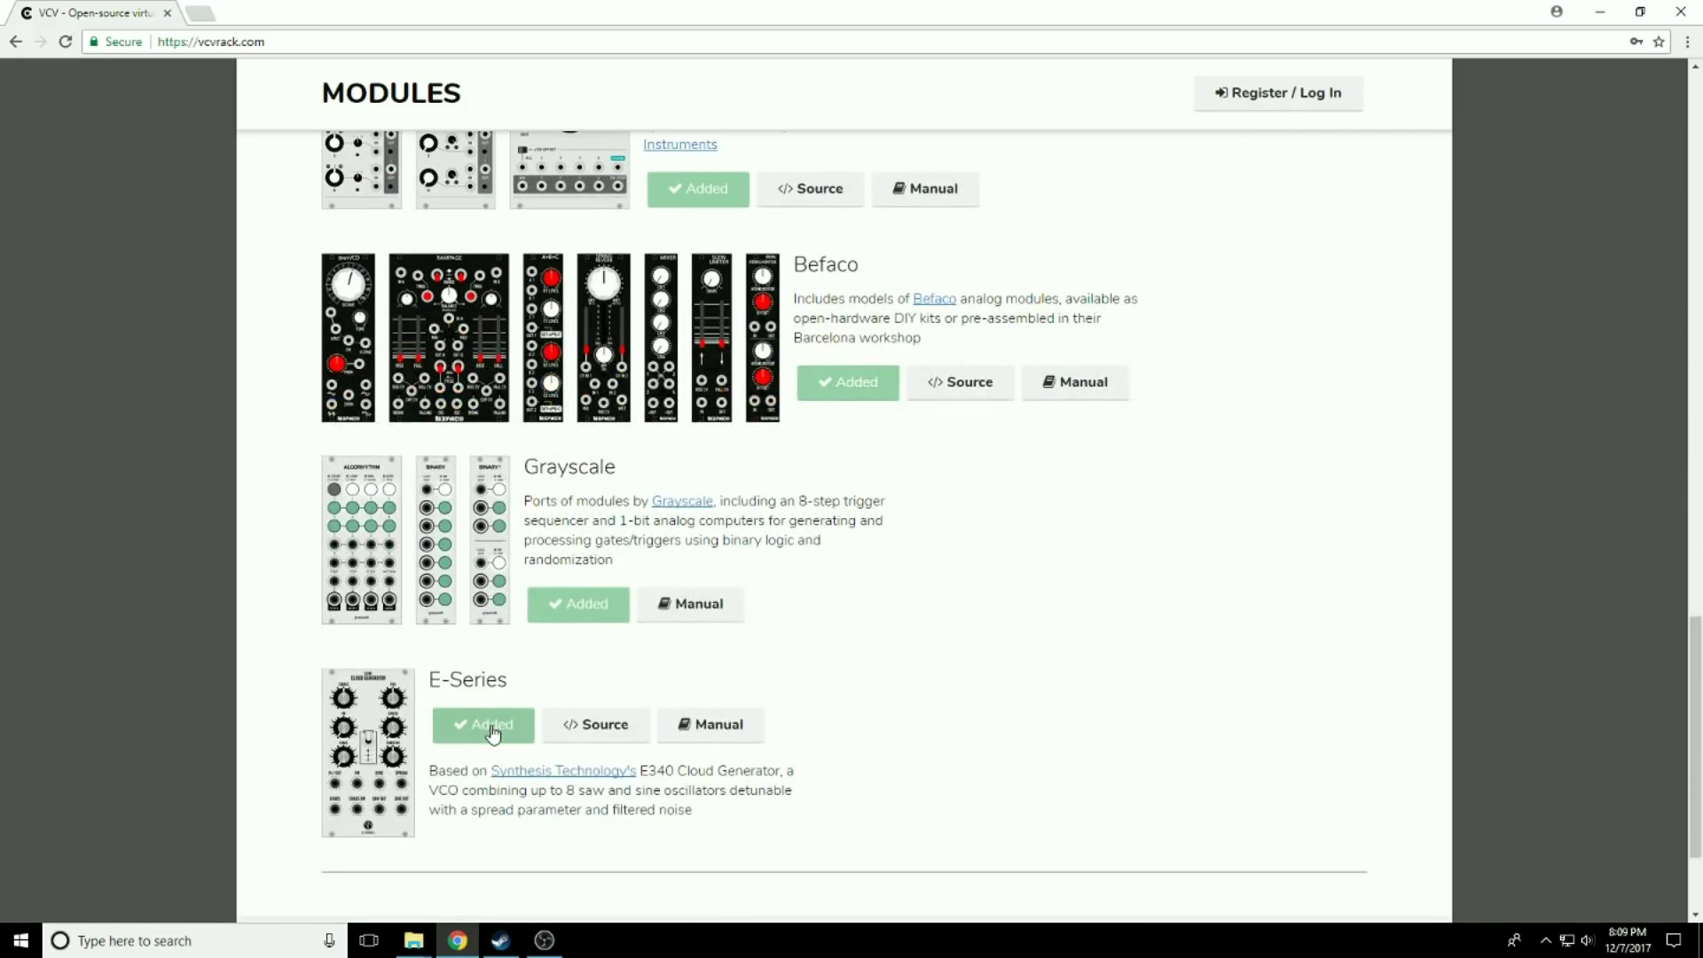
scroll(798, 355, up, 3)
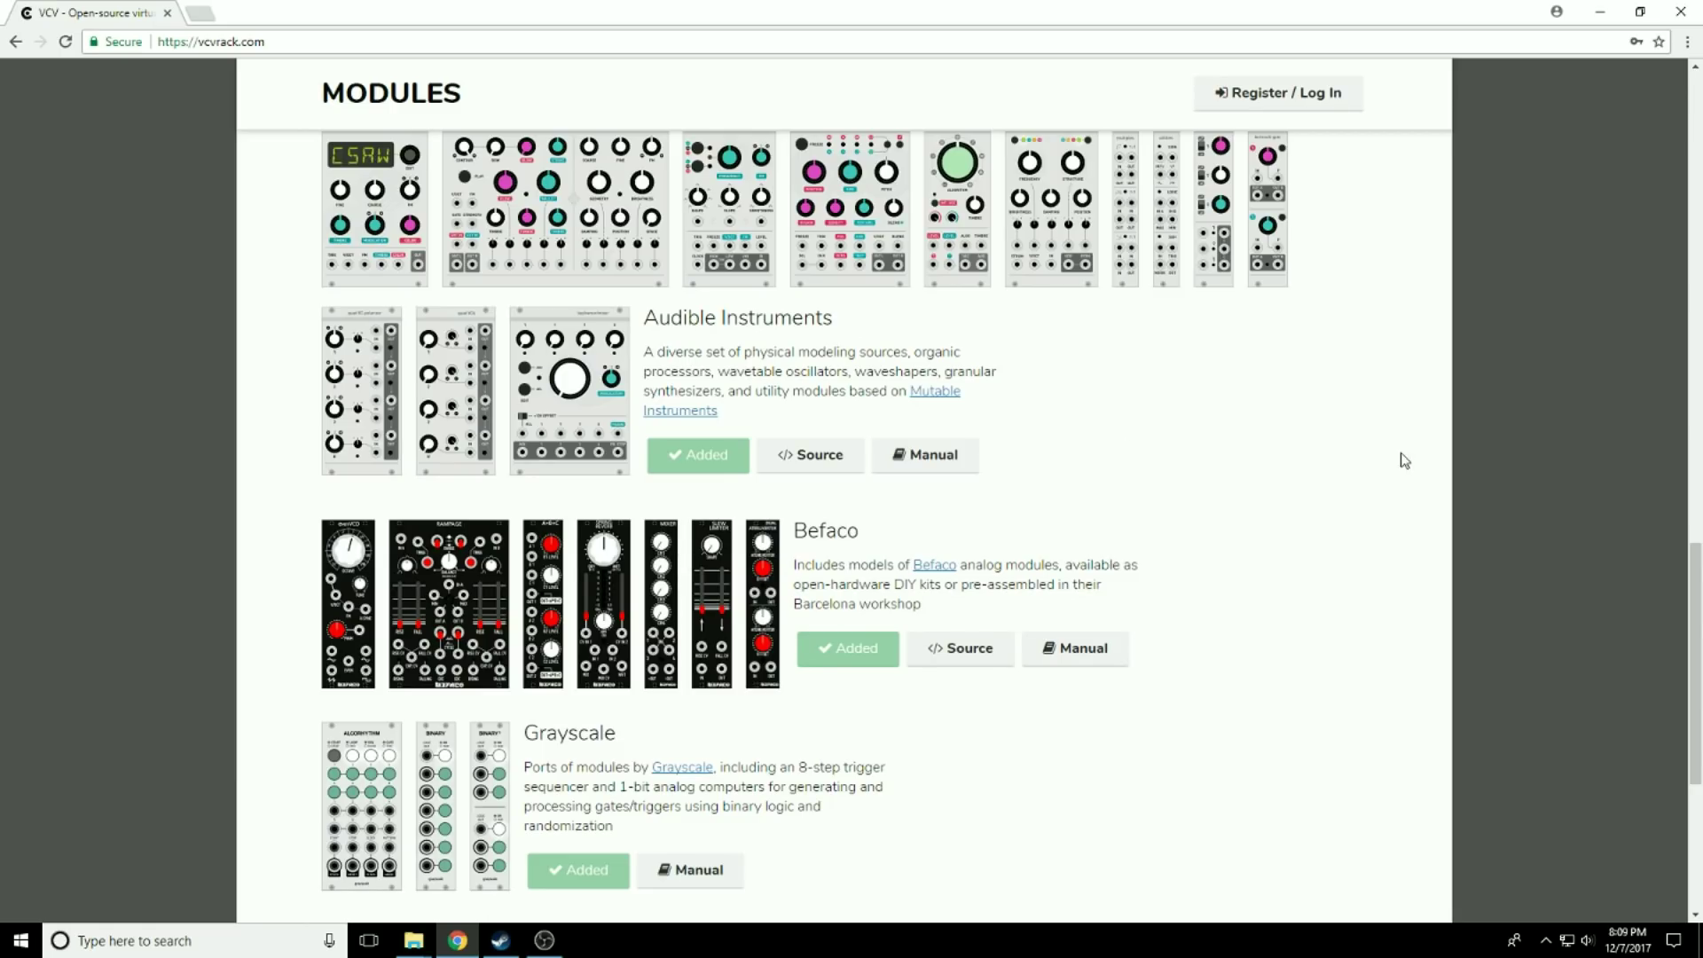
scroll(1410, 453, up, 4)
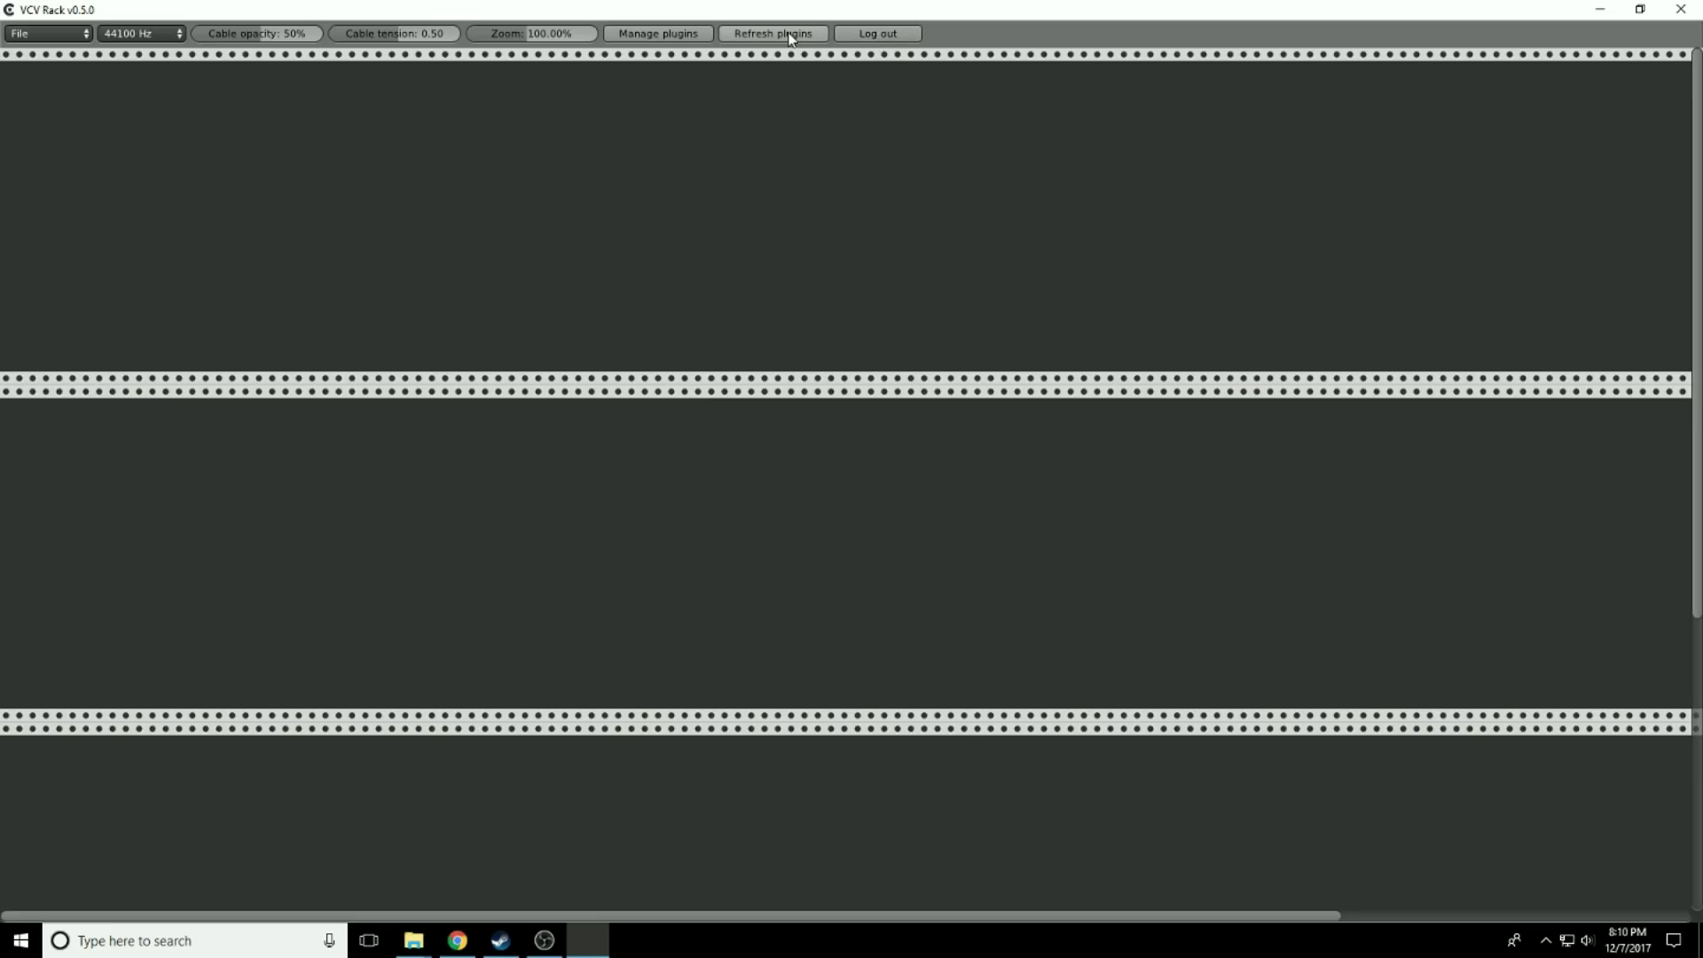
Add a Core Audio Interface module and move it to the far right of the top row
right_click(674, 91)
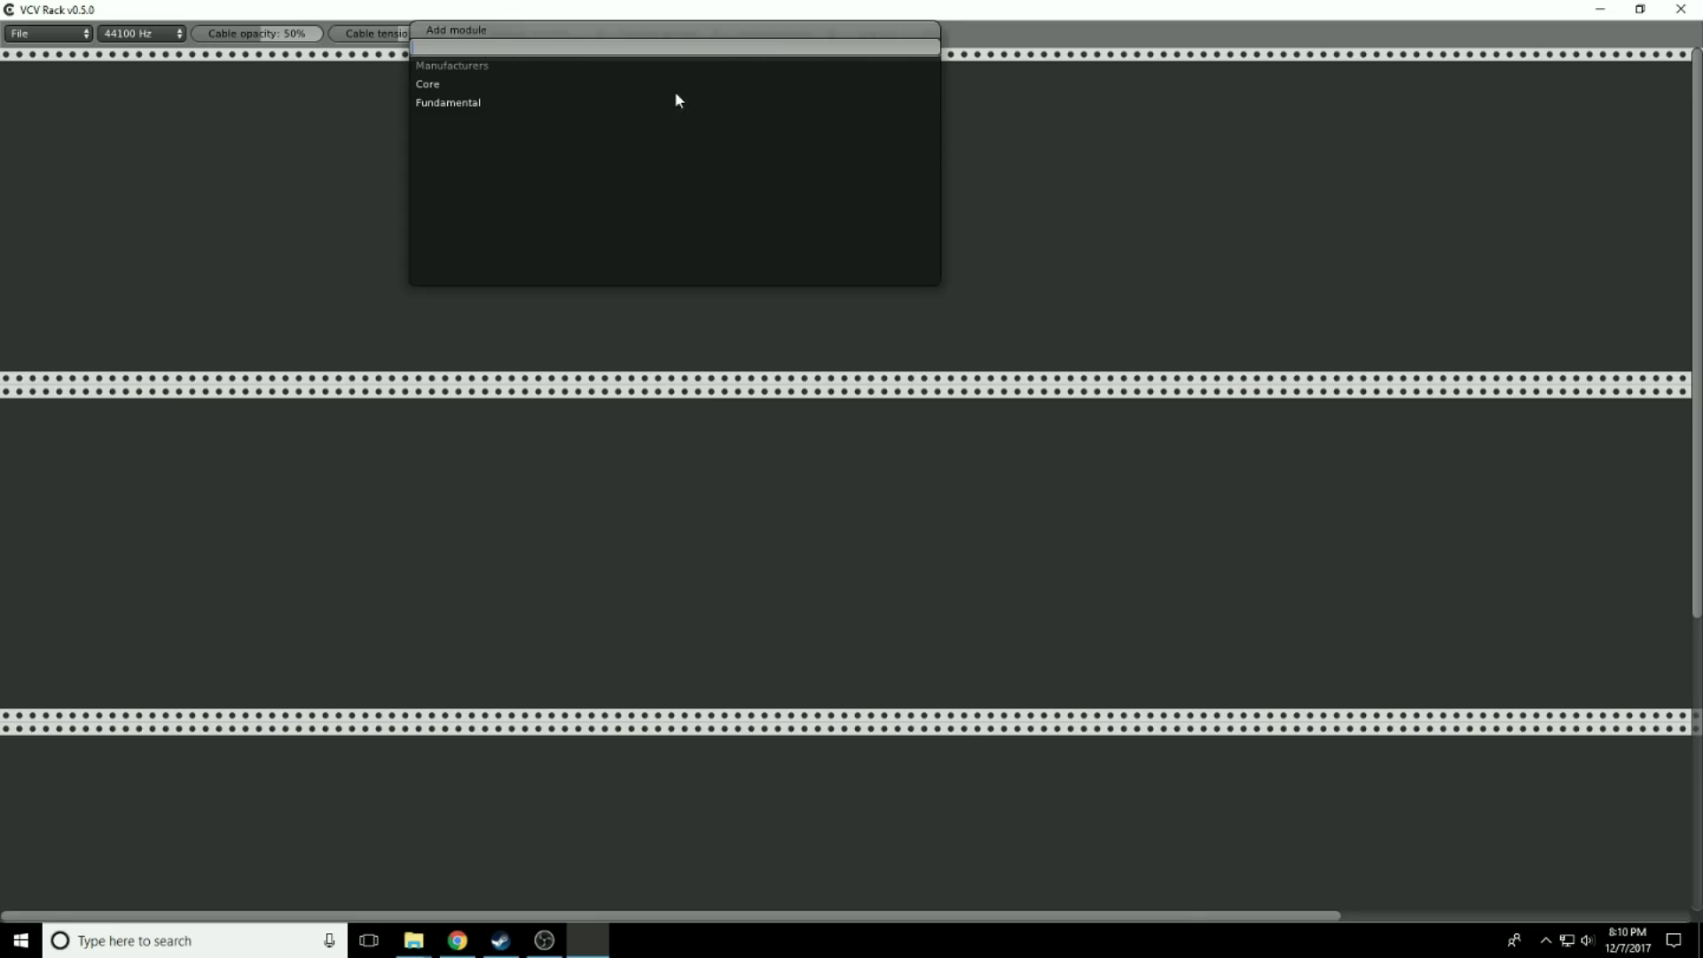
click(475, 86)
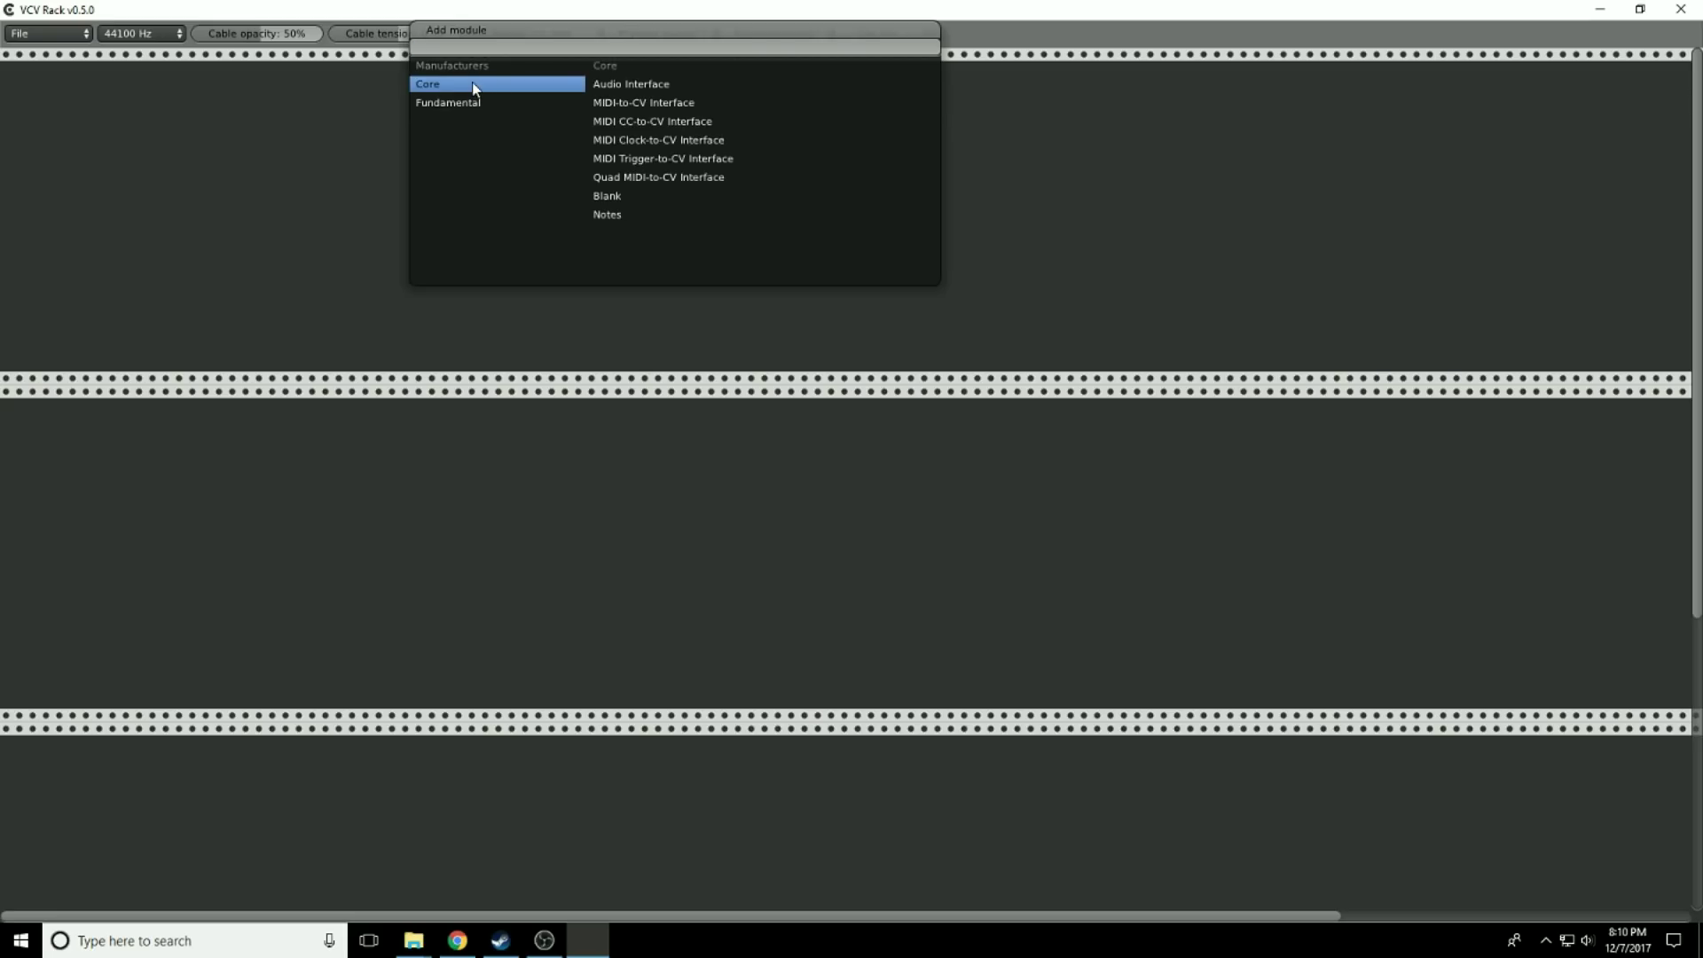
click(624, 86)
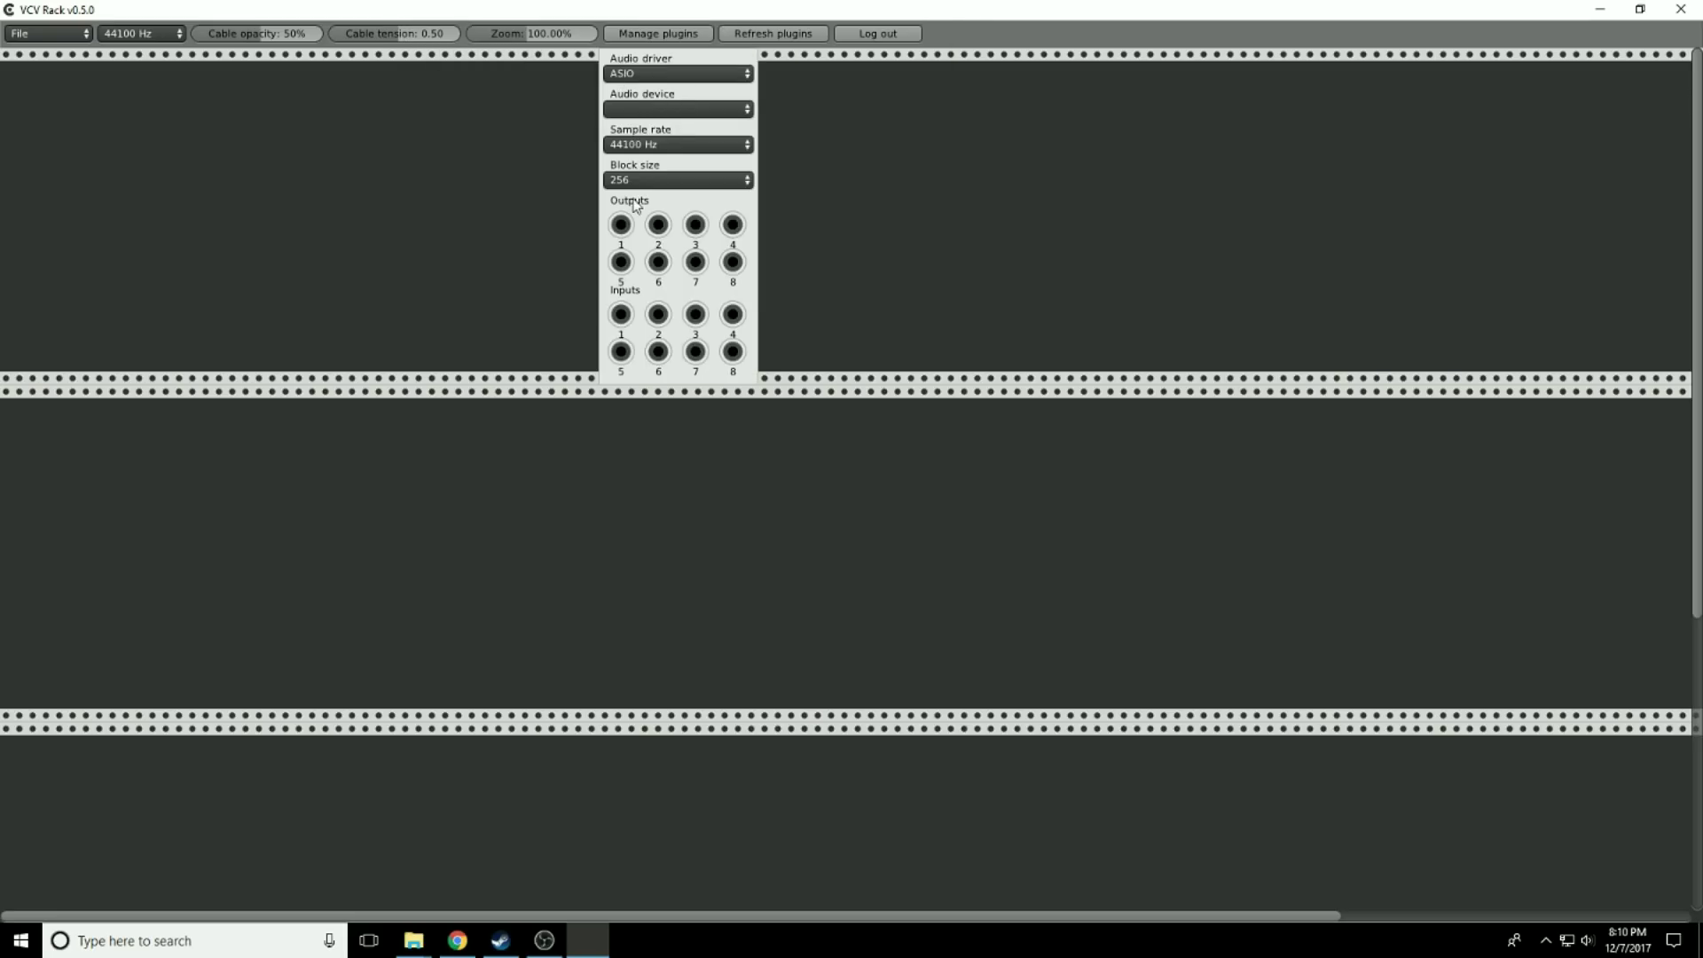
drag(674, 213, 1608, 239)
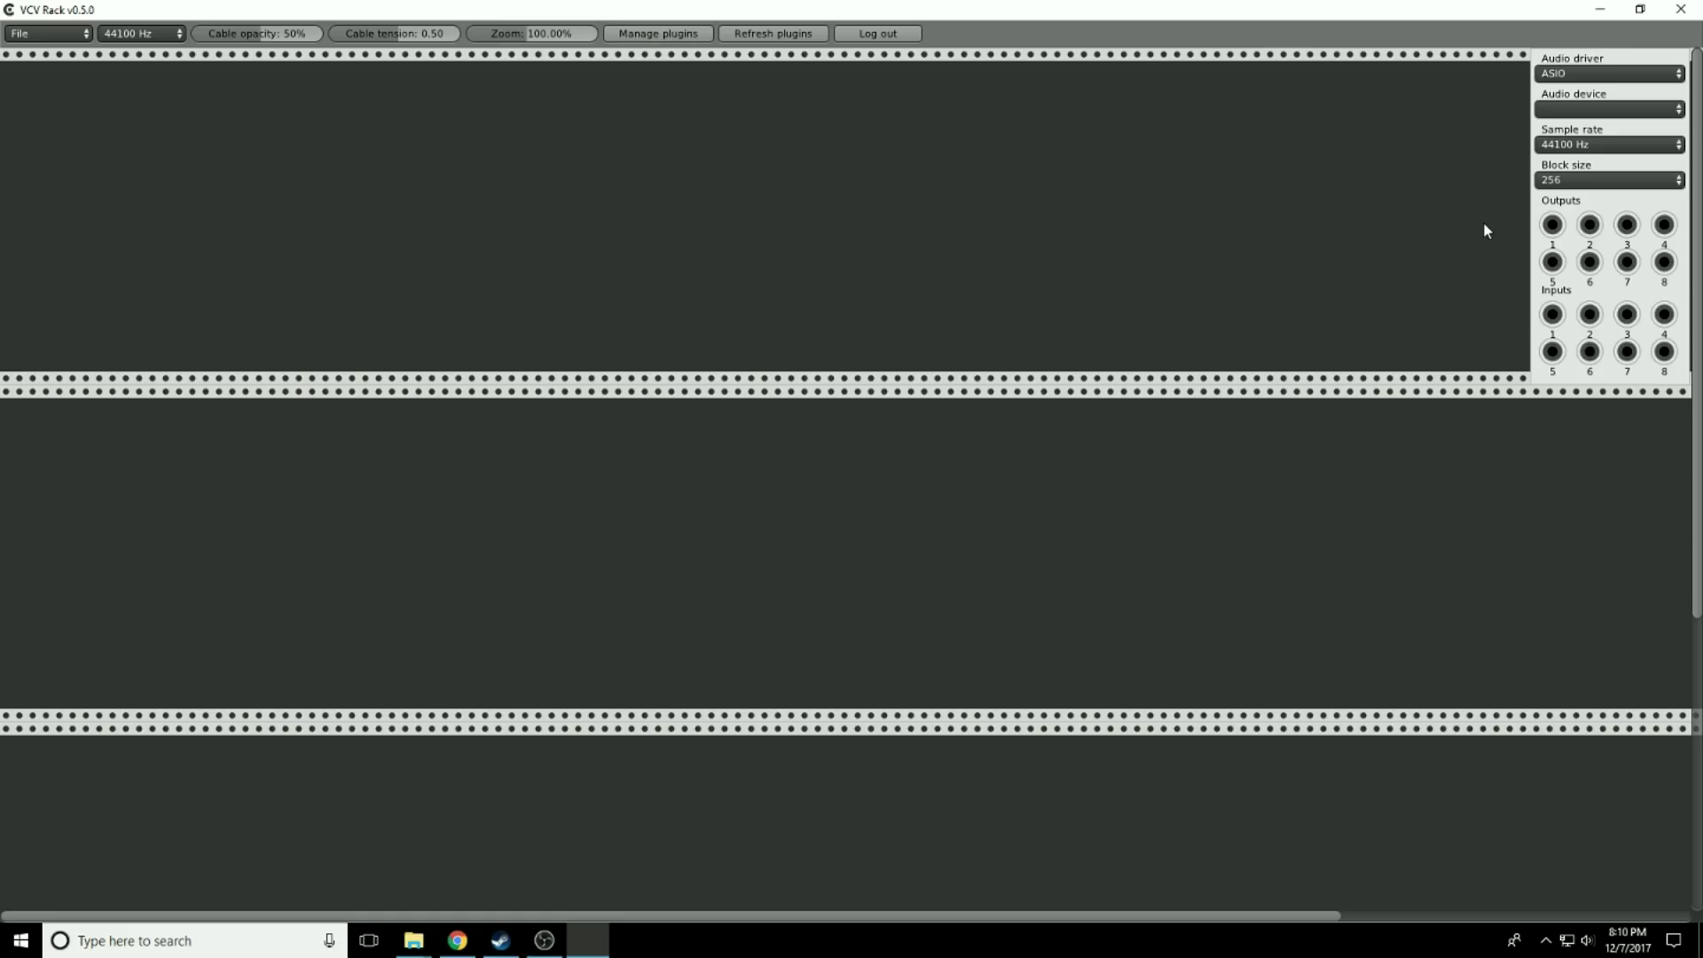
Open the module browser on the Fundamental list, then dismiss it without adding anything
right_click(743, 163)
click(463, 104)
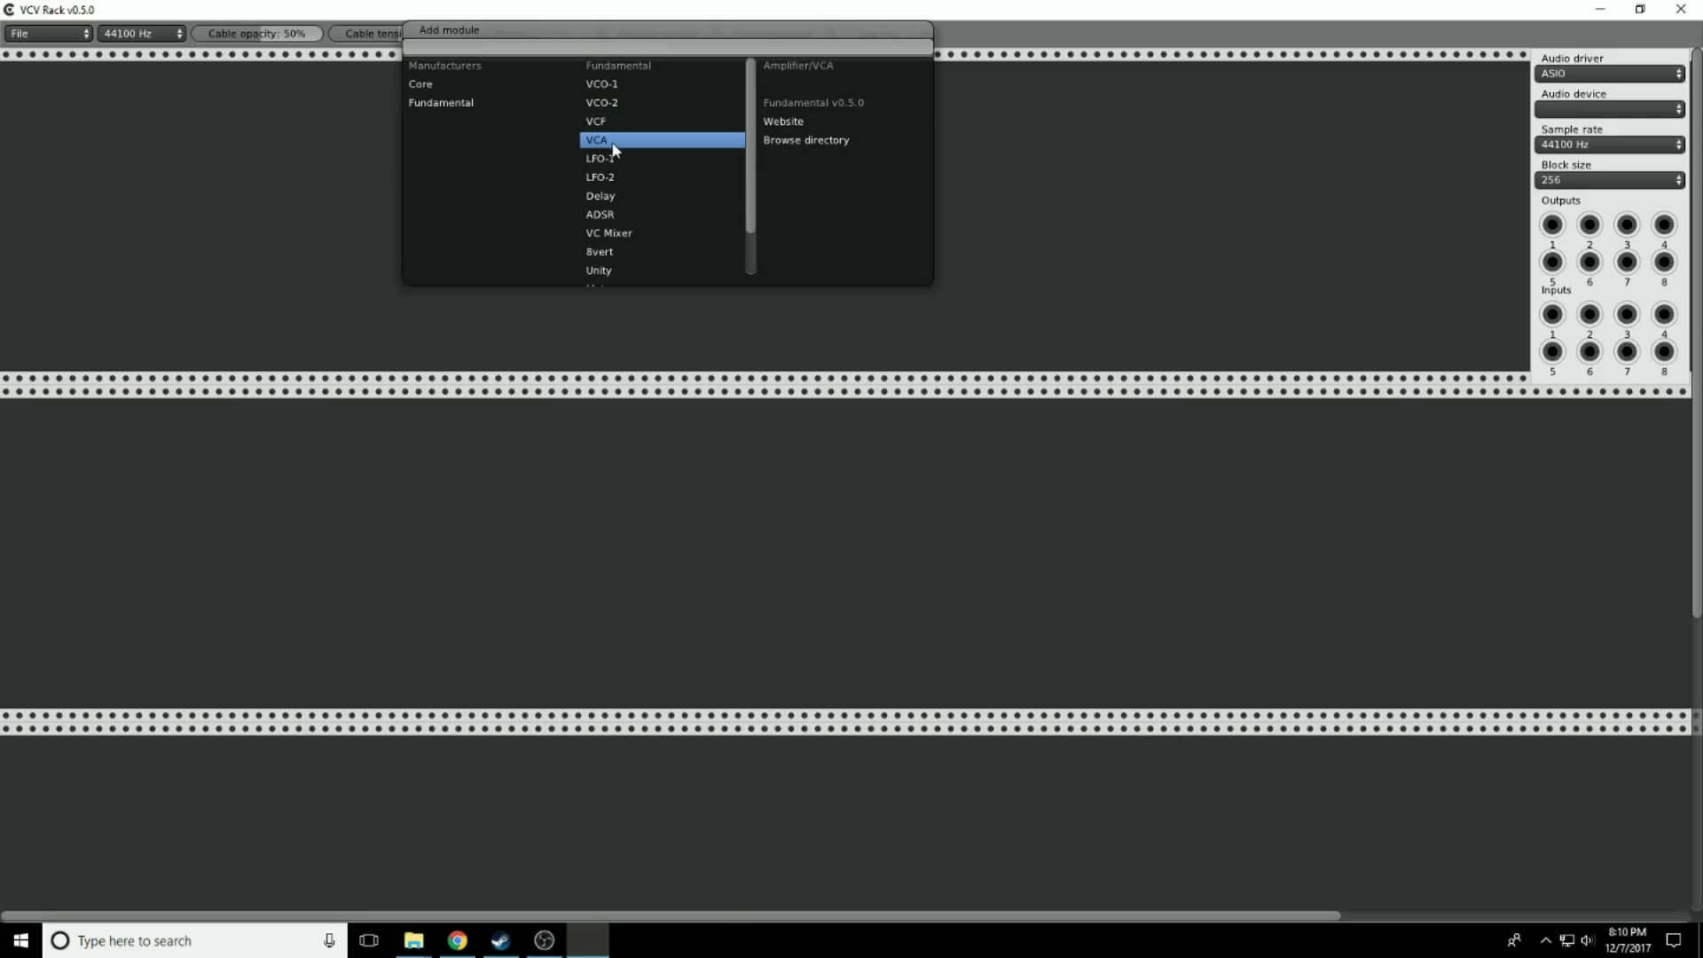
click(1007, 160)
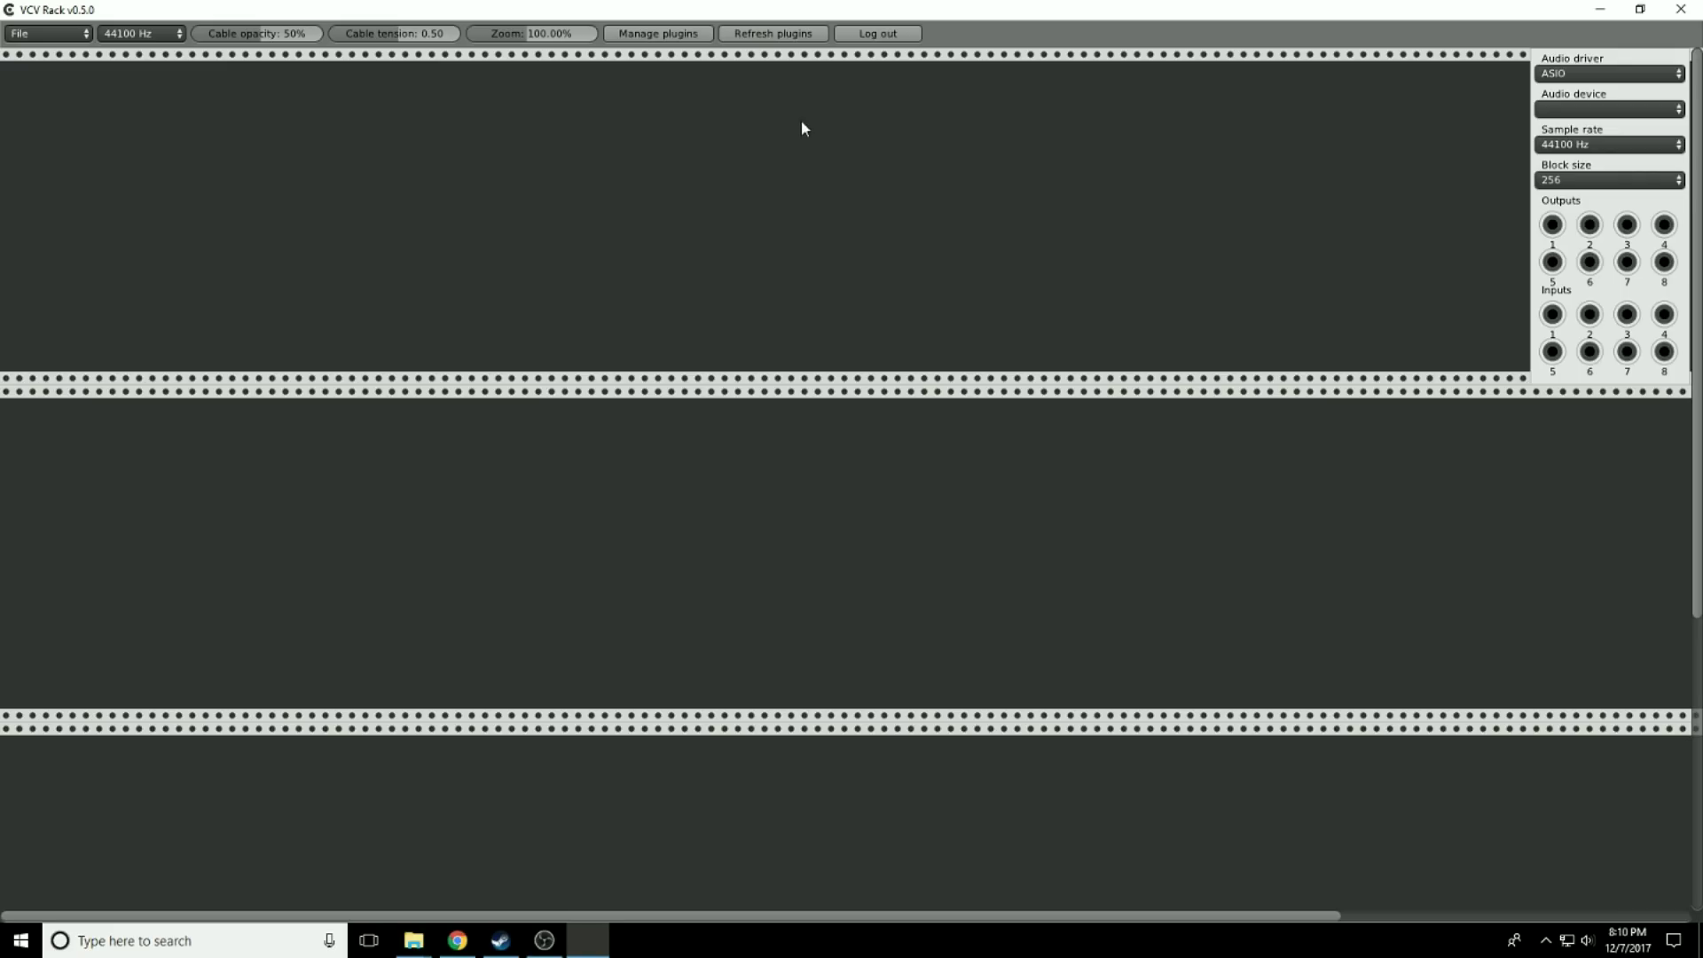
Refresh plugins to download the new modules, browse each manufacturer, and add Grayscale's Algorhythm
click(776, 36)
right_click(674, 133)
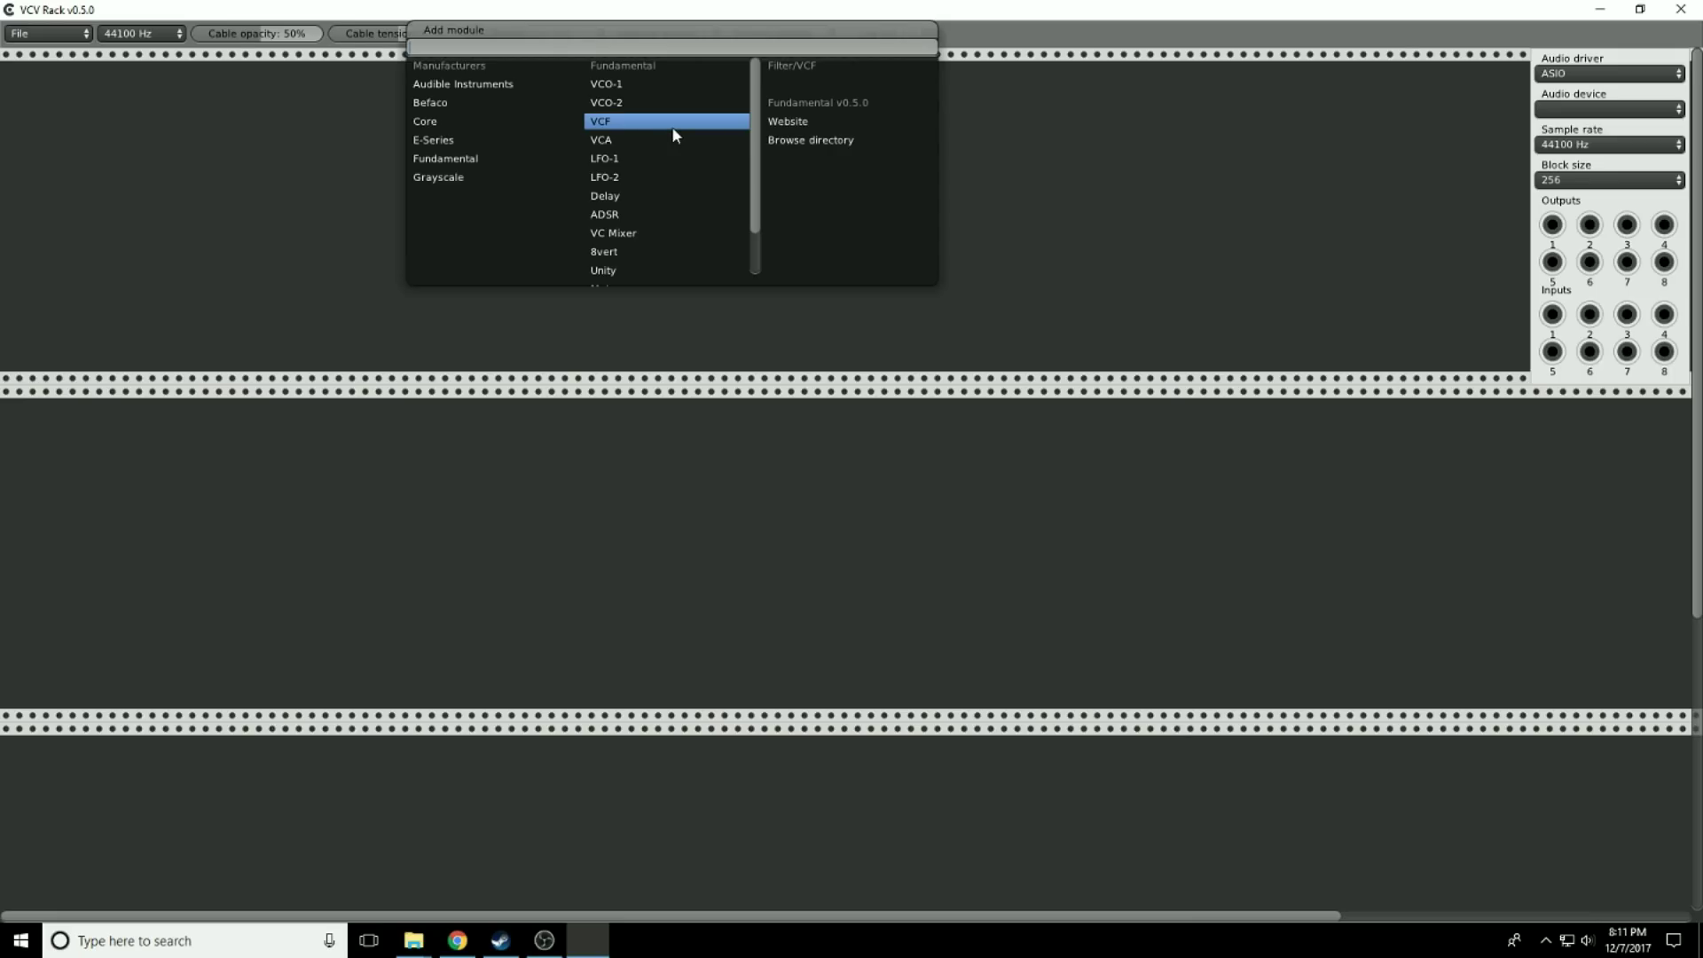
click(443, 91)
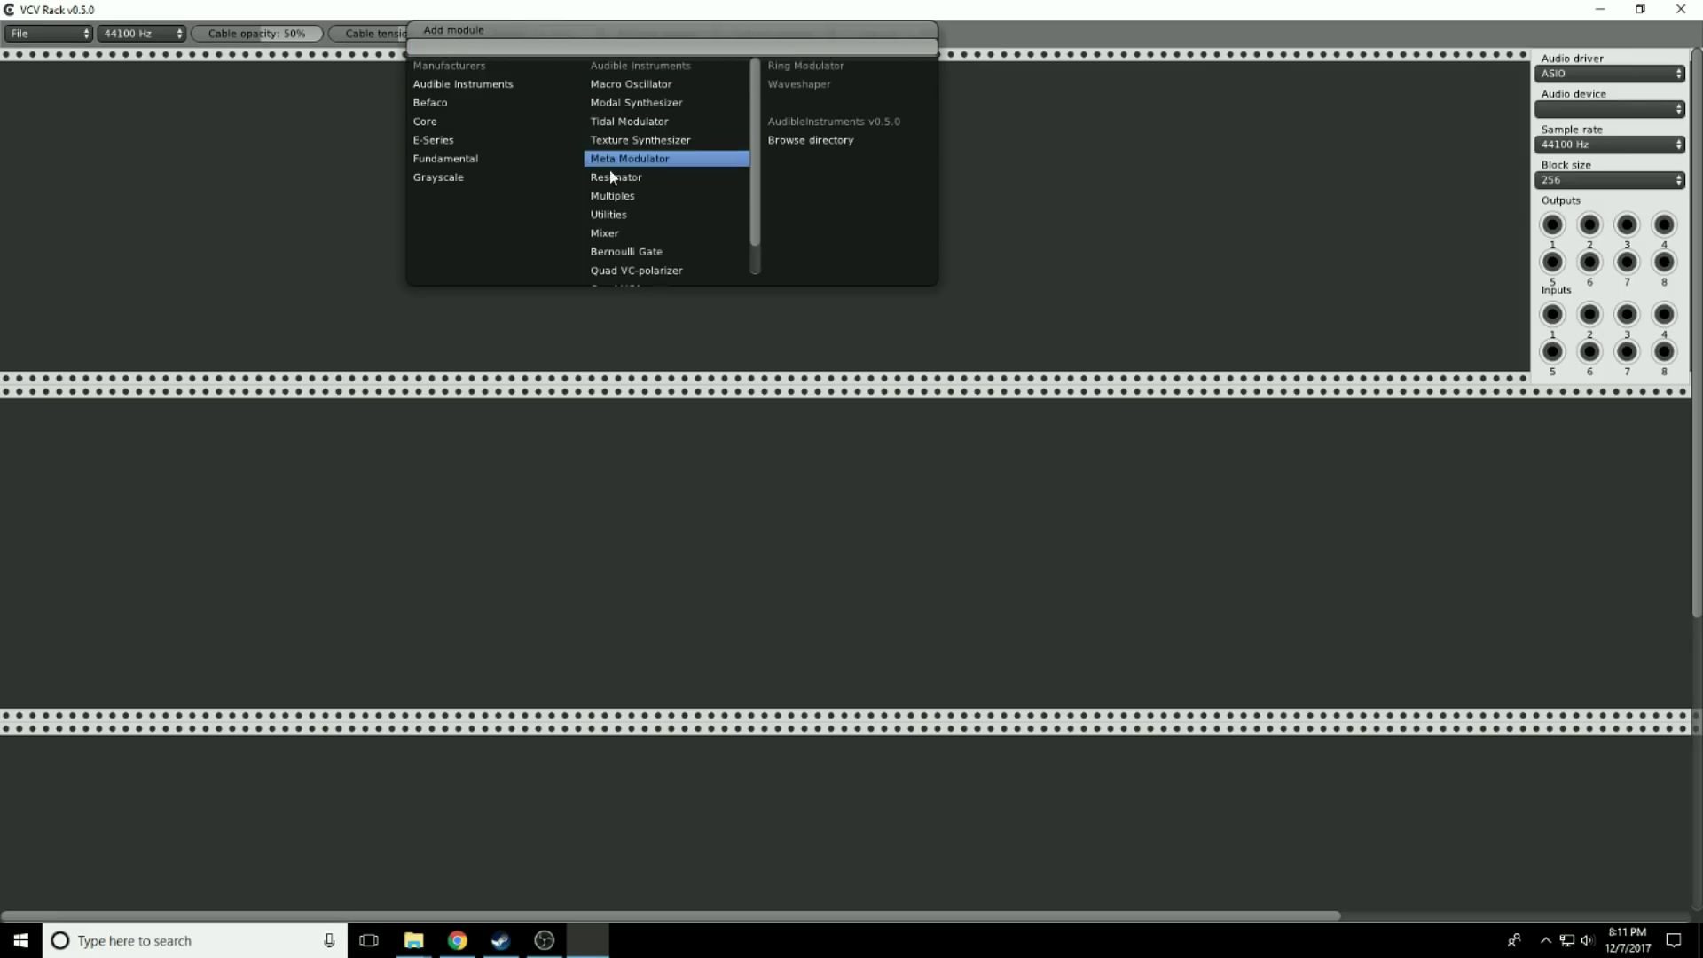
click(446, 105)
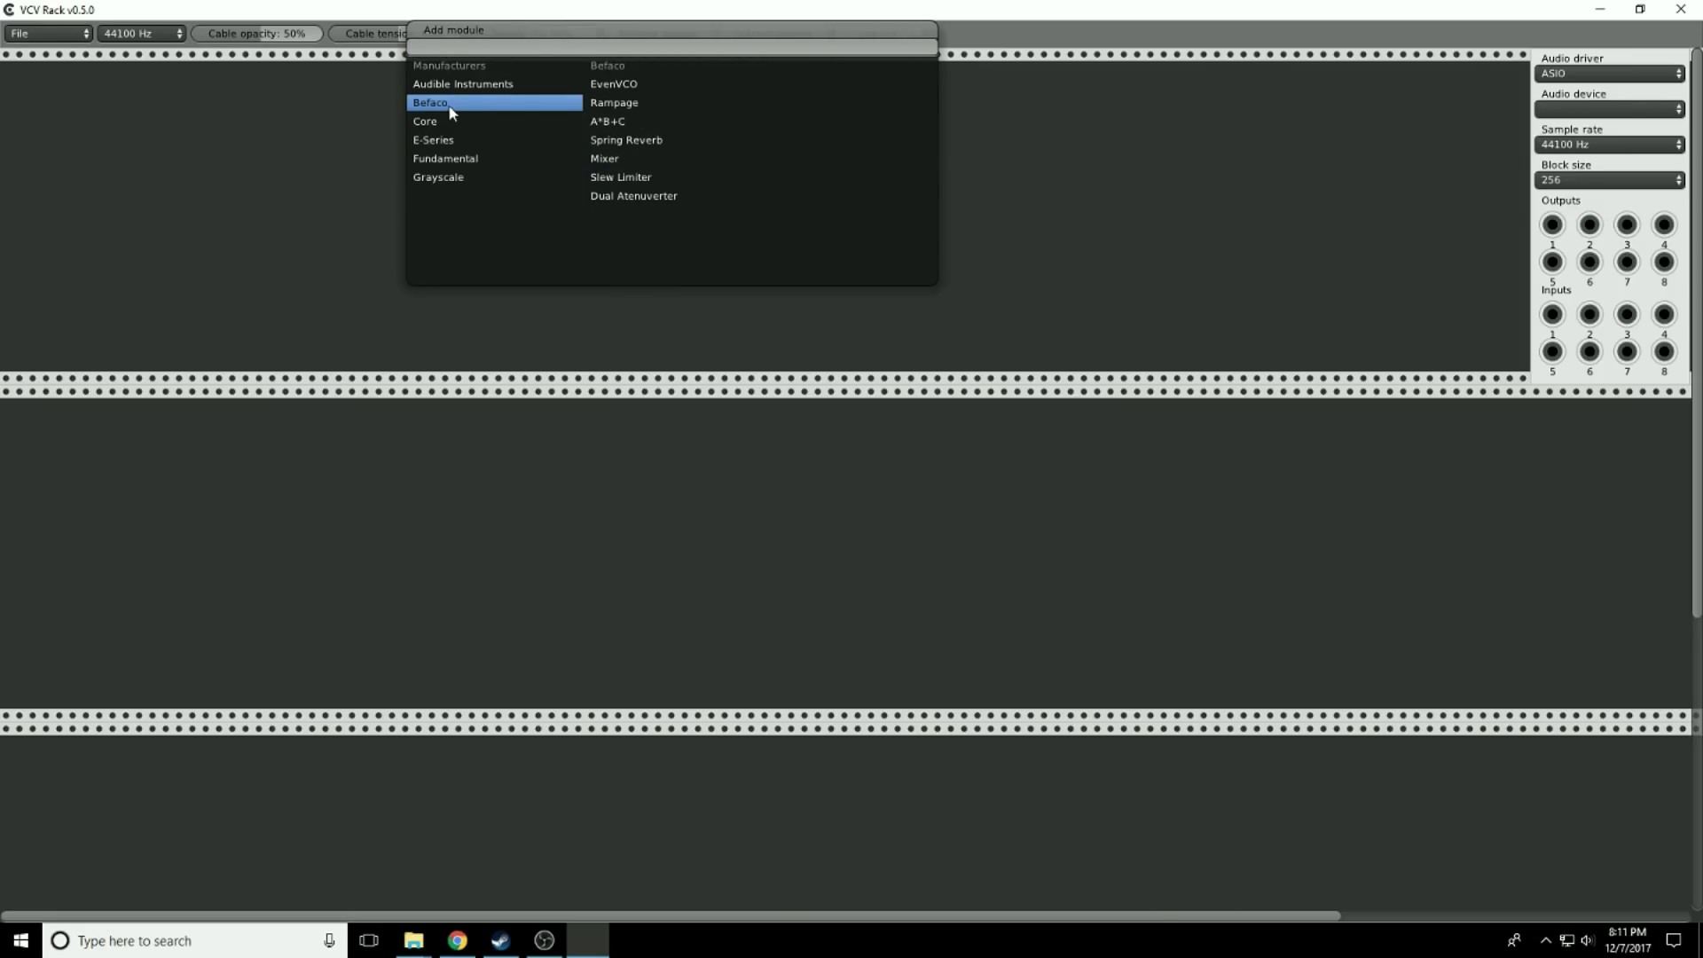
click(450, 121)
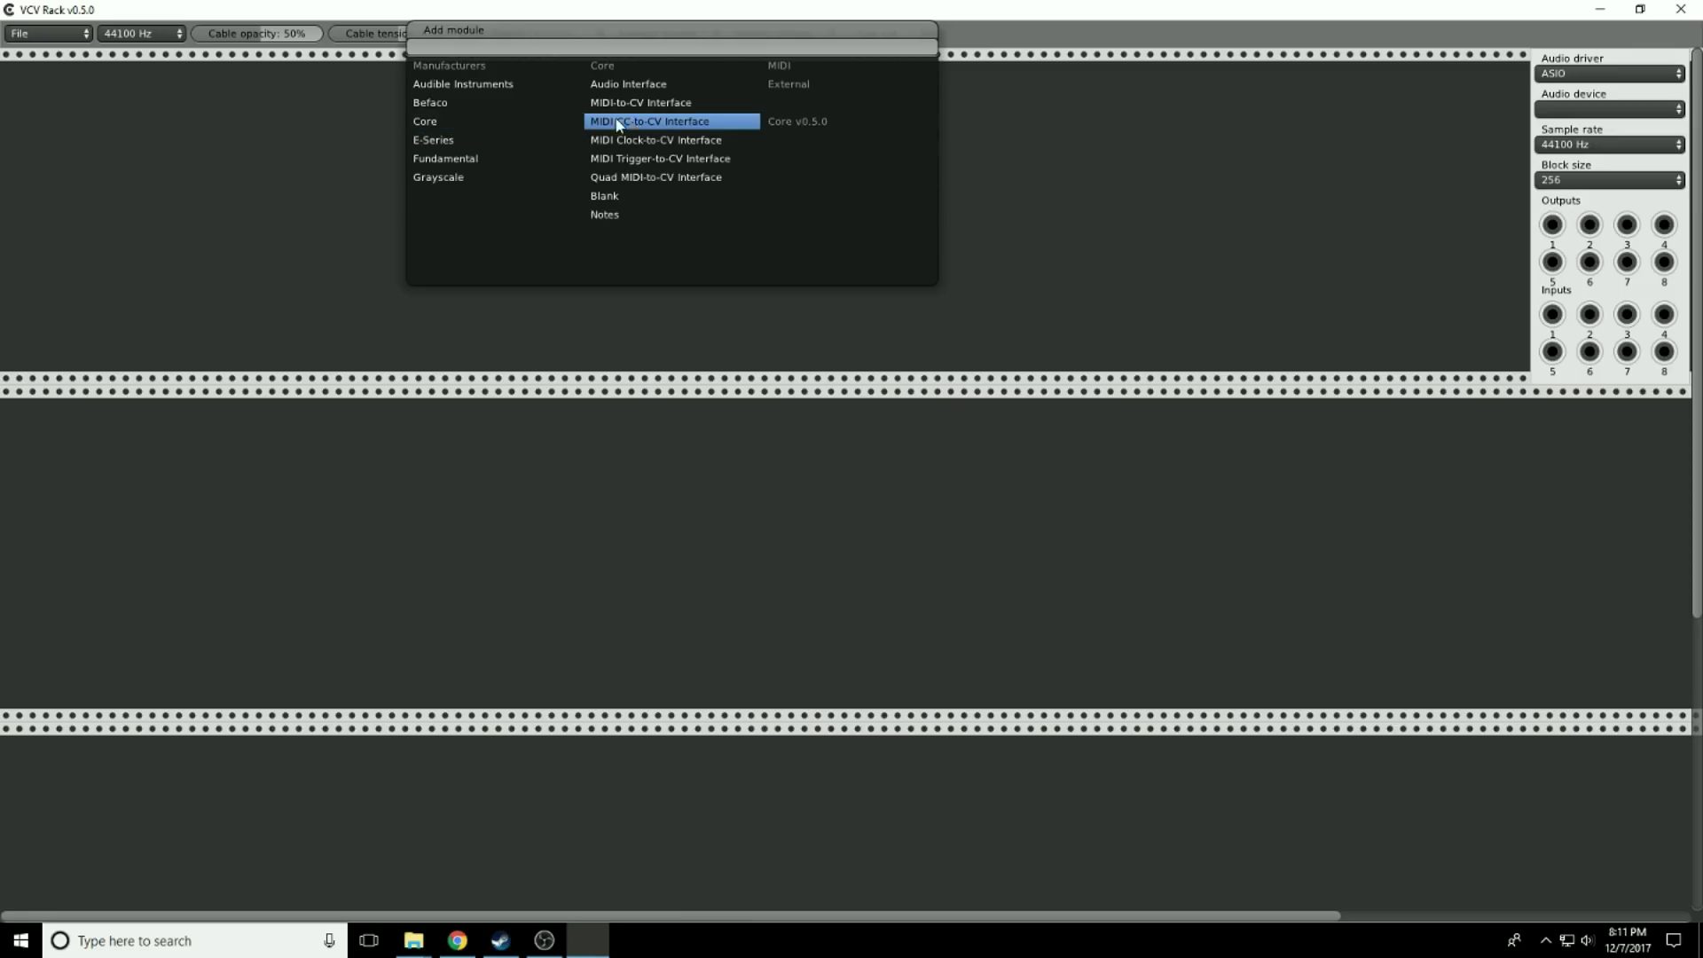
click(445, 141)
click(449, 165)
click(446, 180)
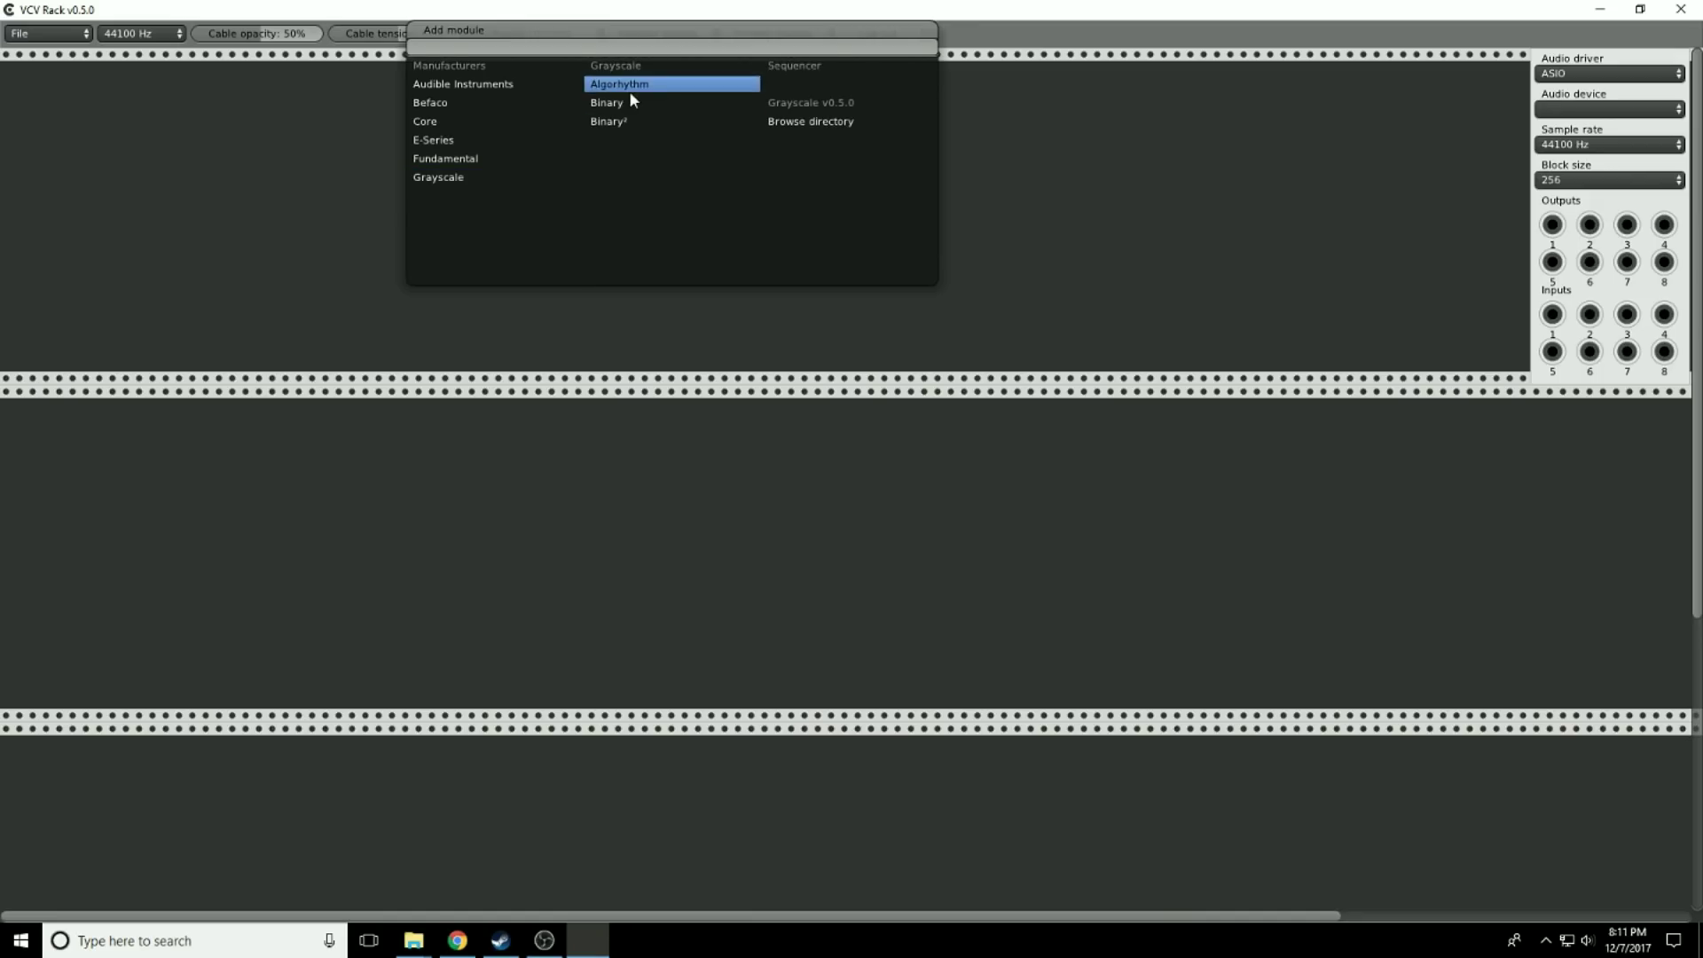
click(628, 85)
Move the Algorhythm module into the middle row and then back up into the top row
drag(711, 78, 475, 530)
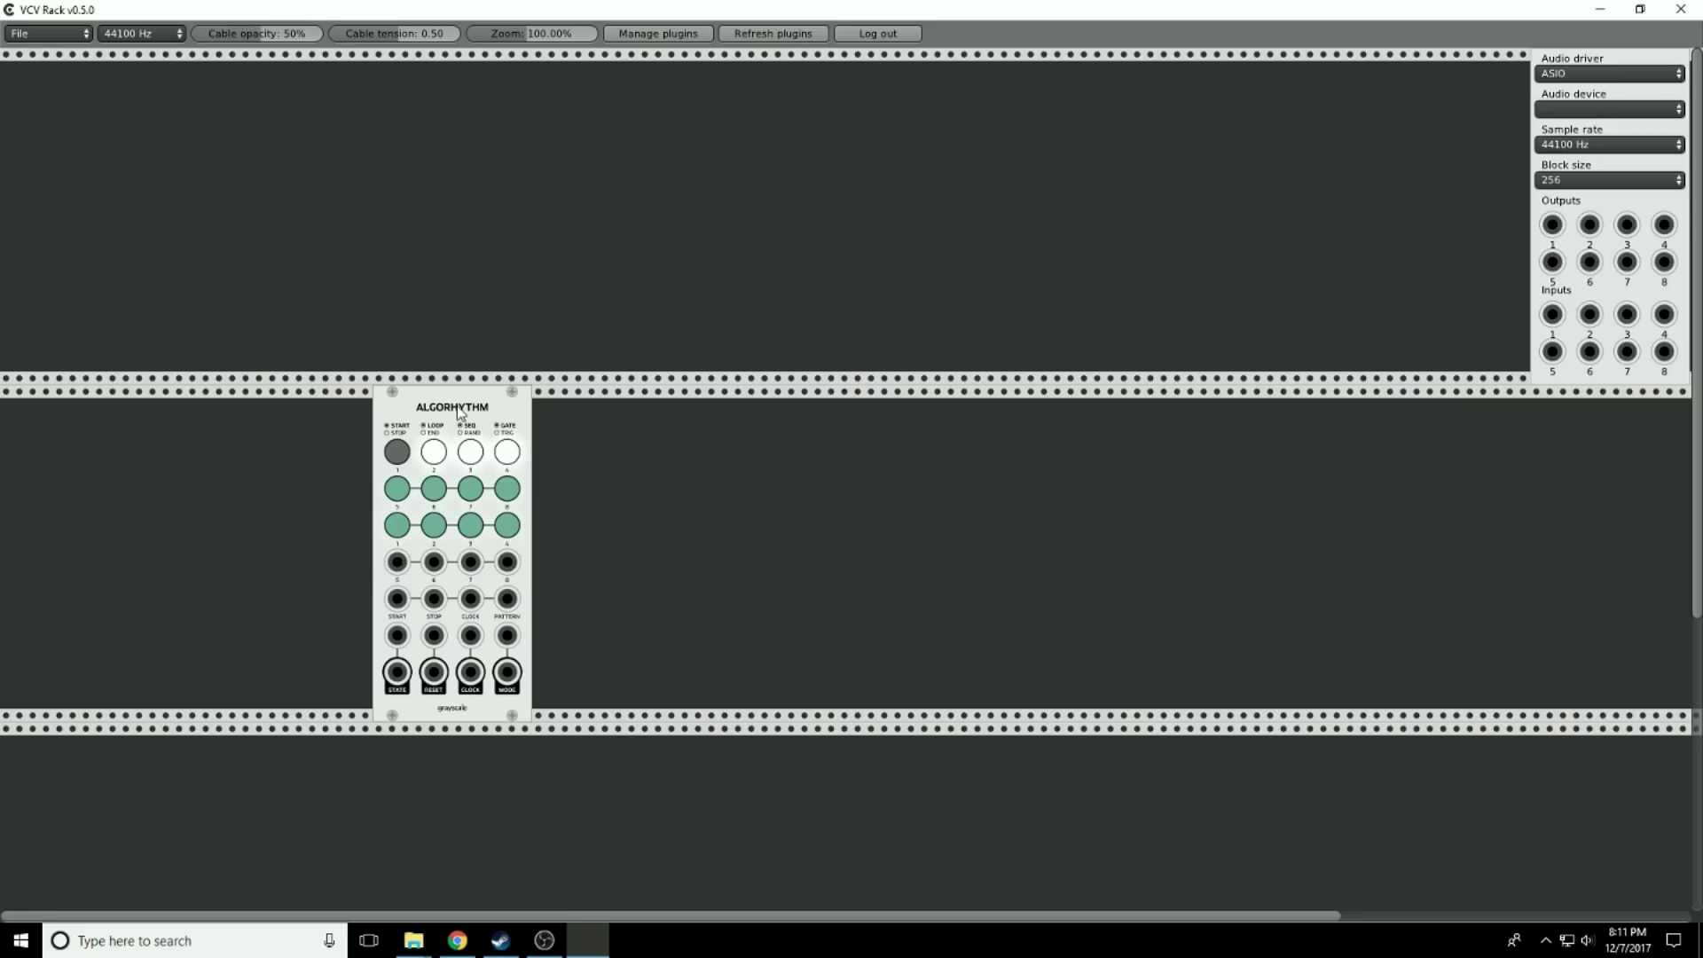
drag(457, 404, 497, 155)
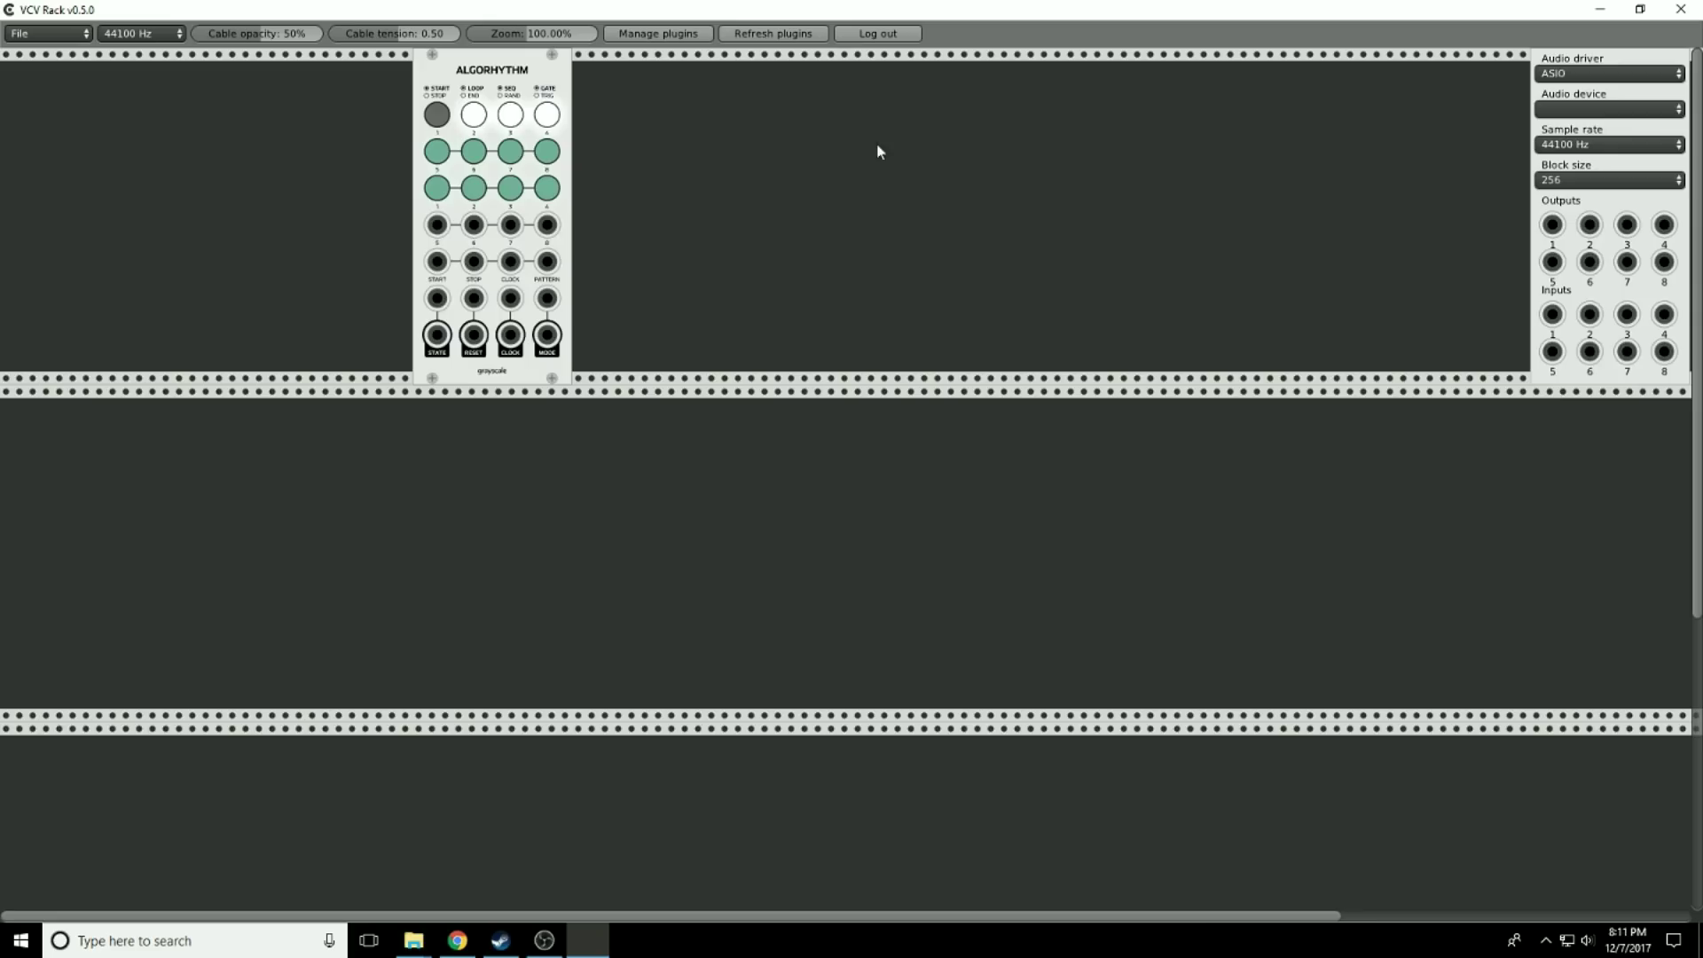
click(457, 938)
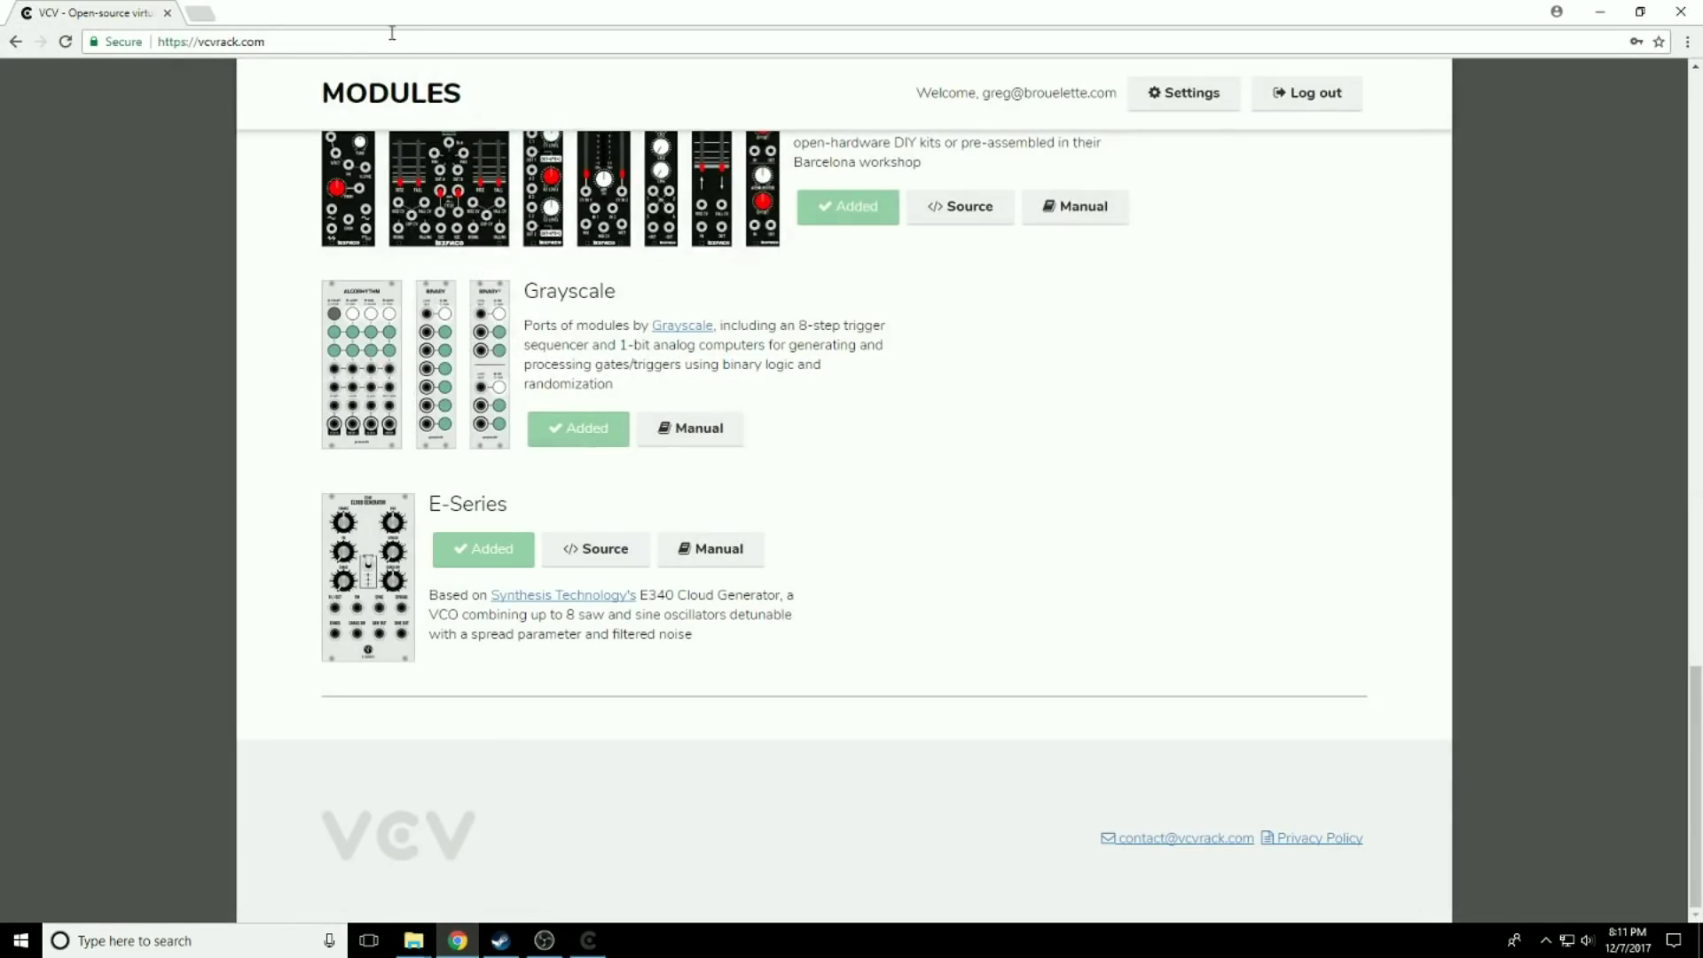
Search Google for 'vcv rack plugins' from Chrome's address bar
click(311, 40)
text(vcv)
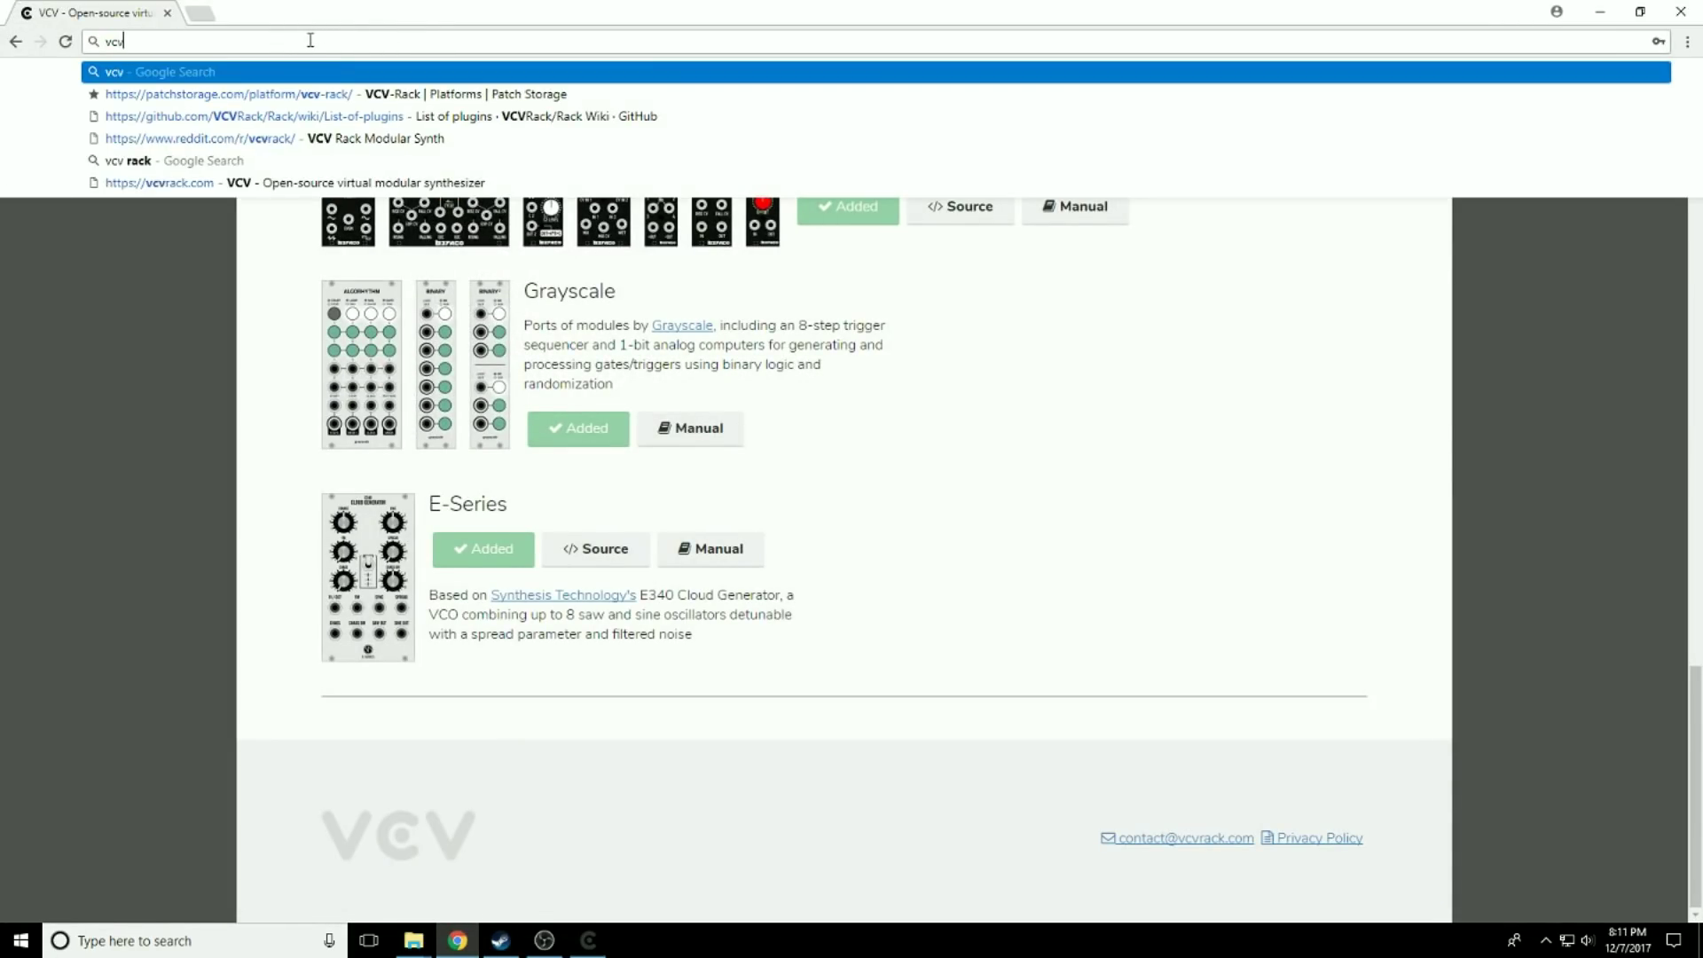
text(rack plu)
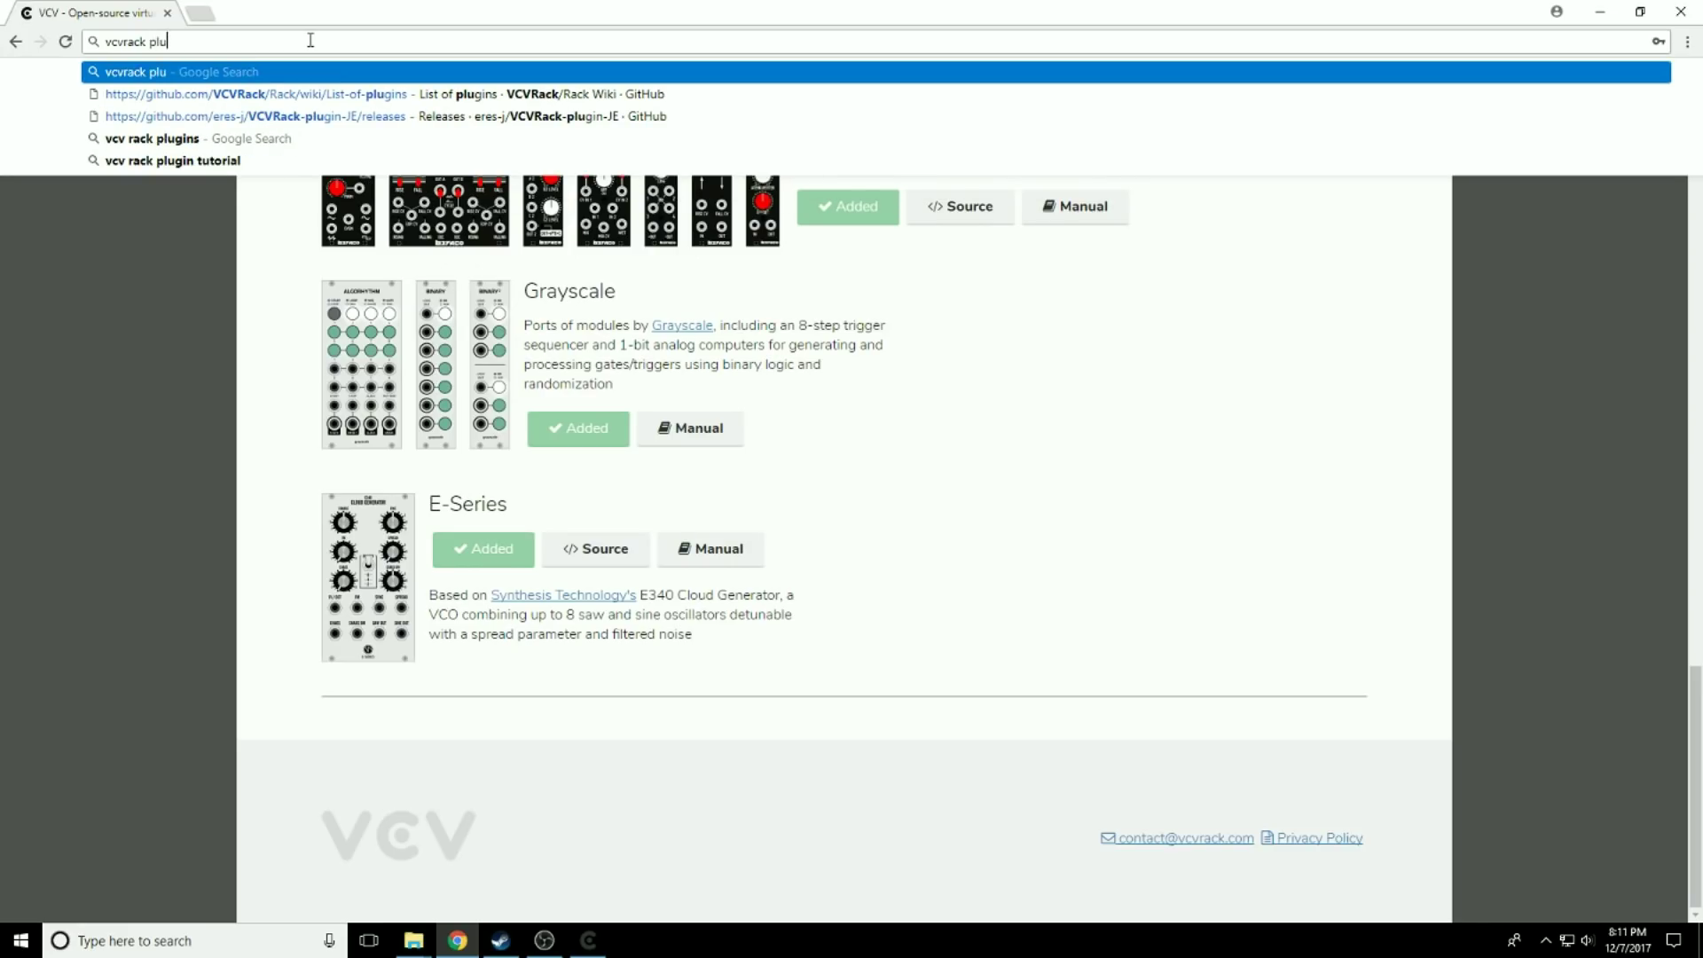
text(gins)
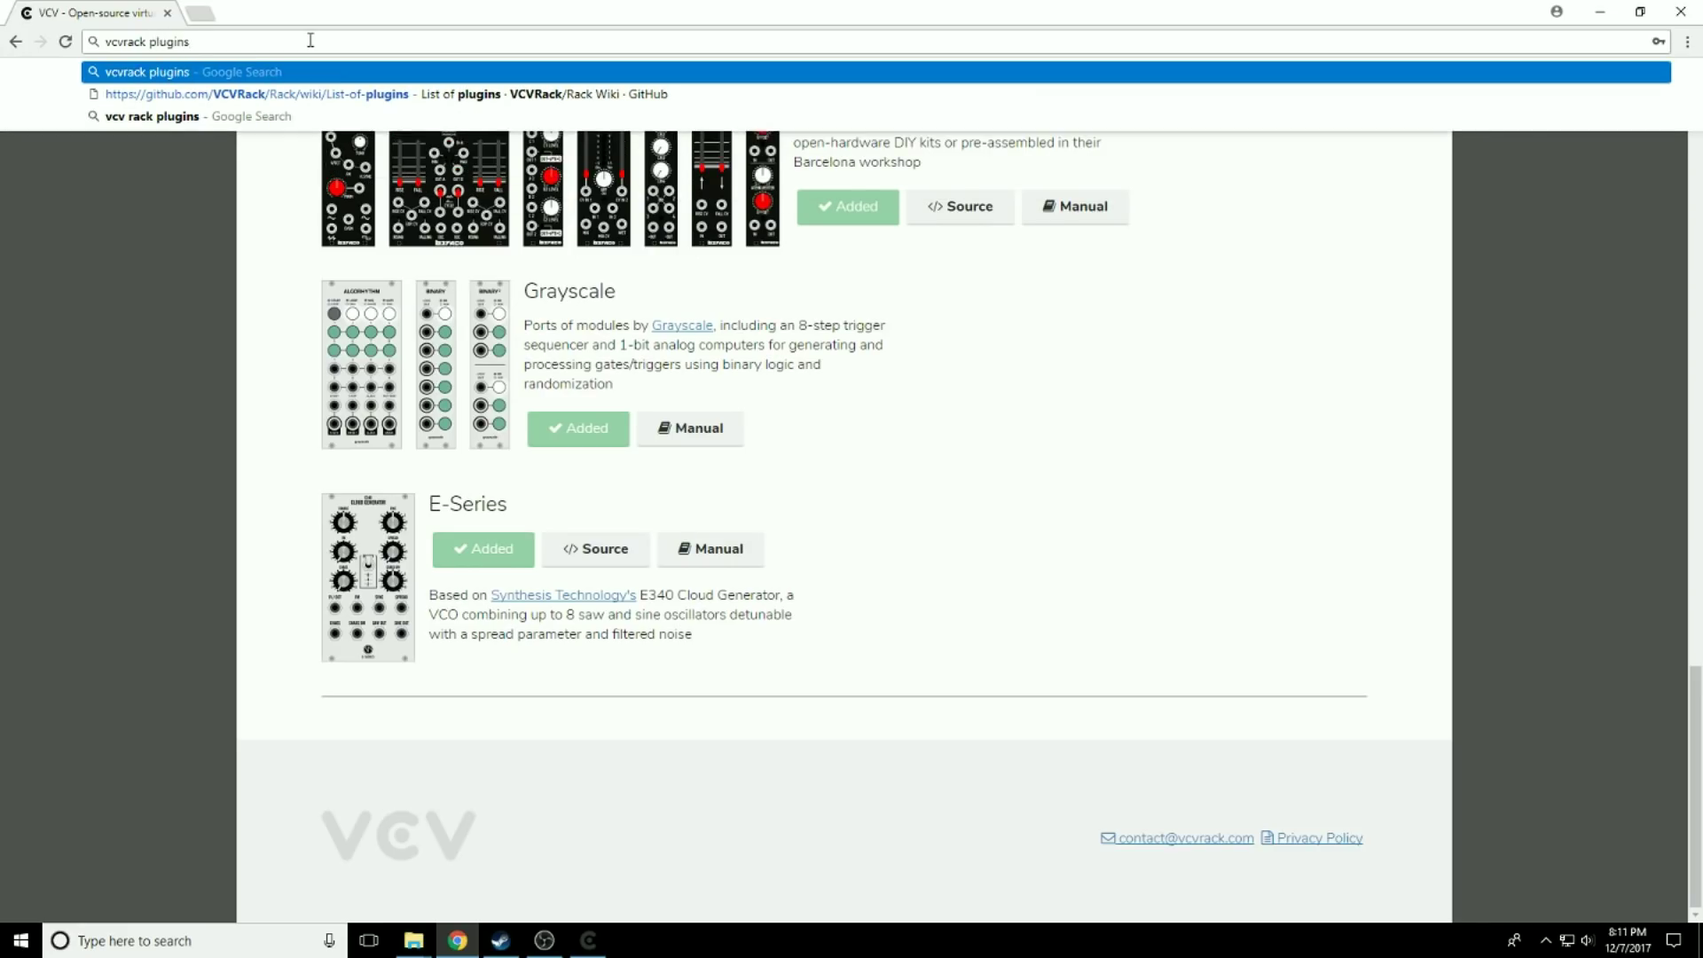
key(Down)
key(Down)
key(Return)
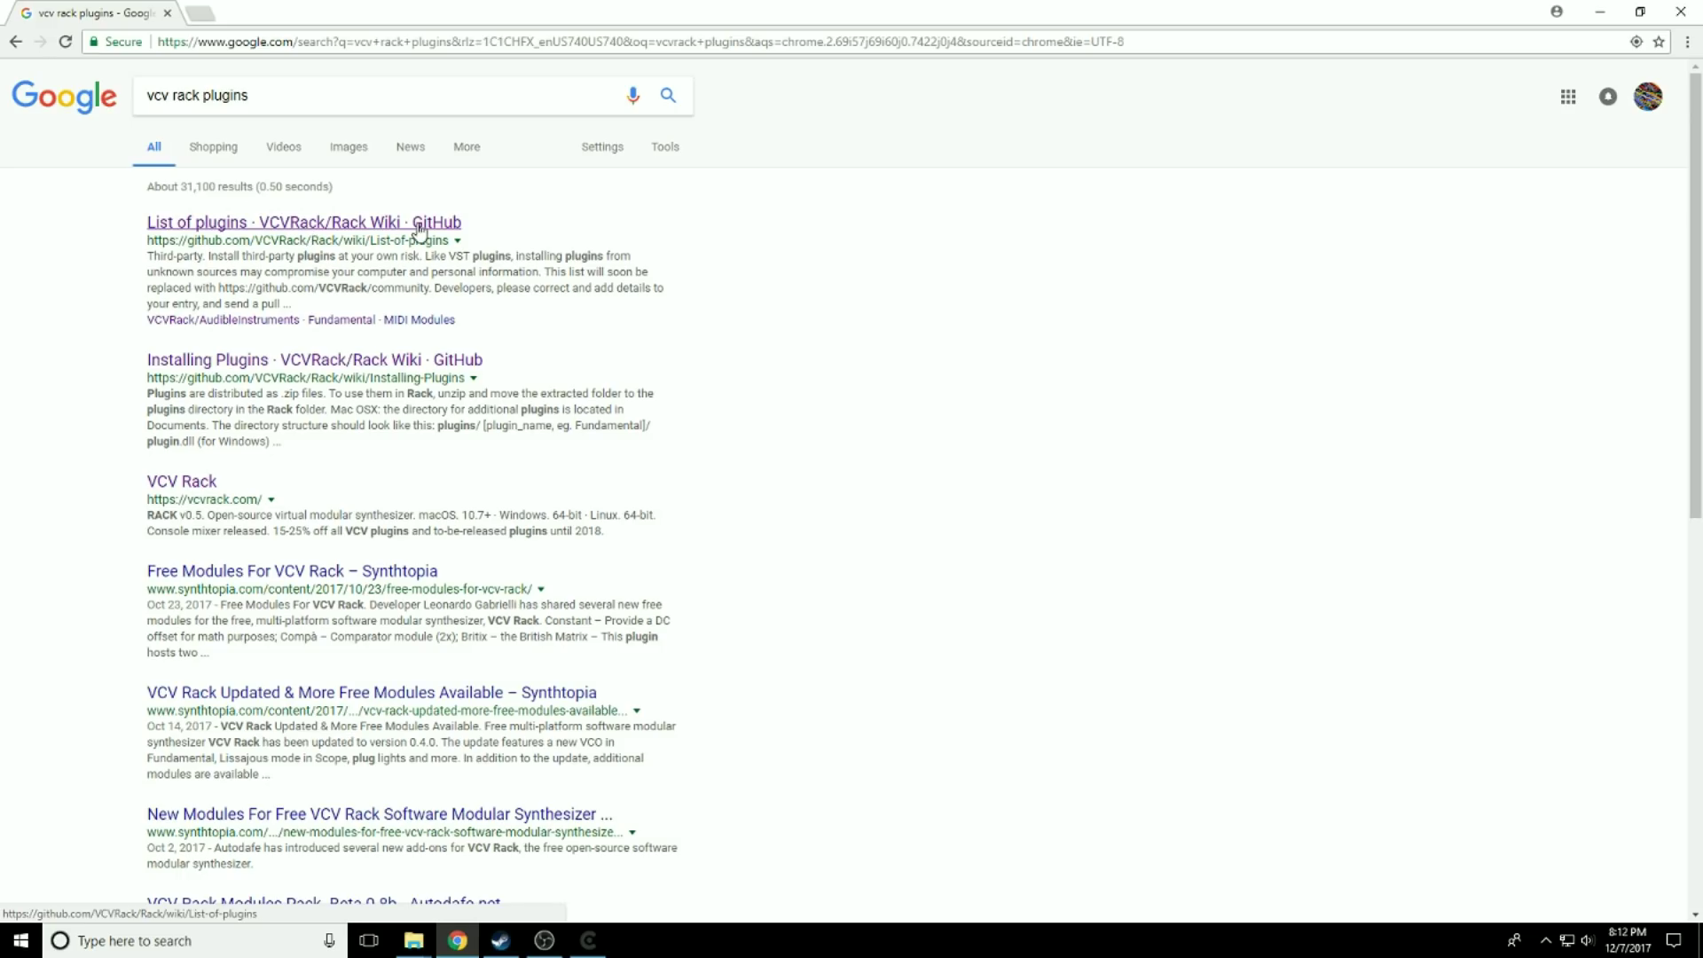
Open the GitHub VCVRack/Rack List of plugins wiki page and scroll to the Third-party table
click(368, 227)
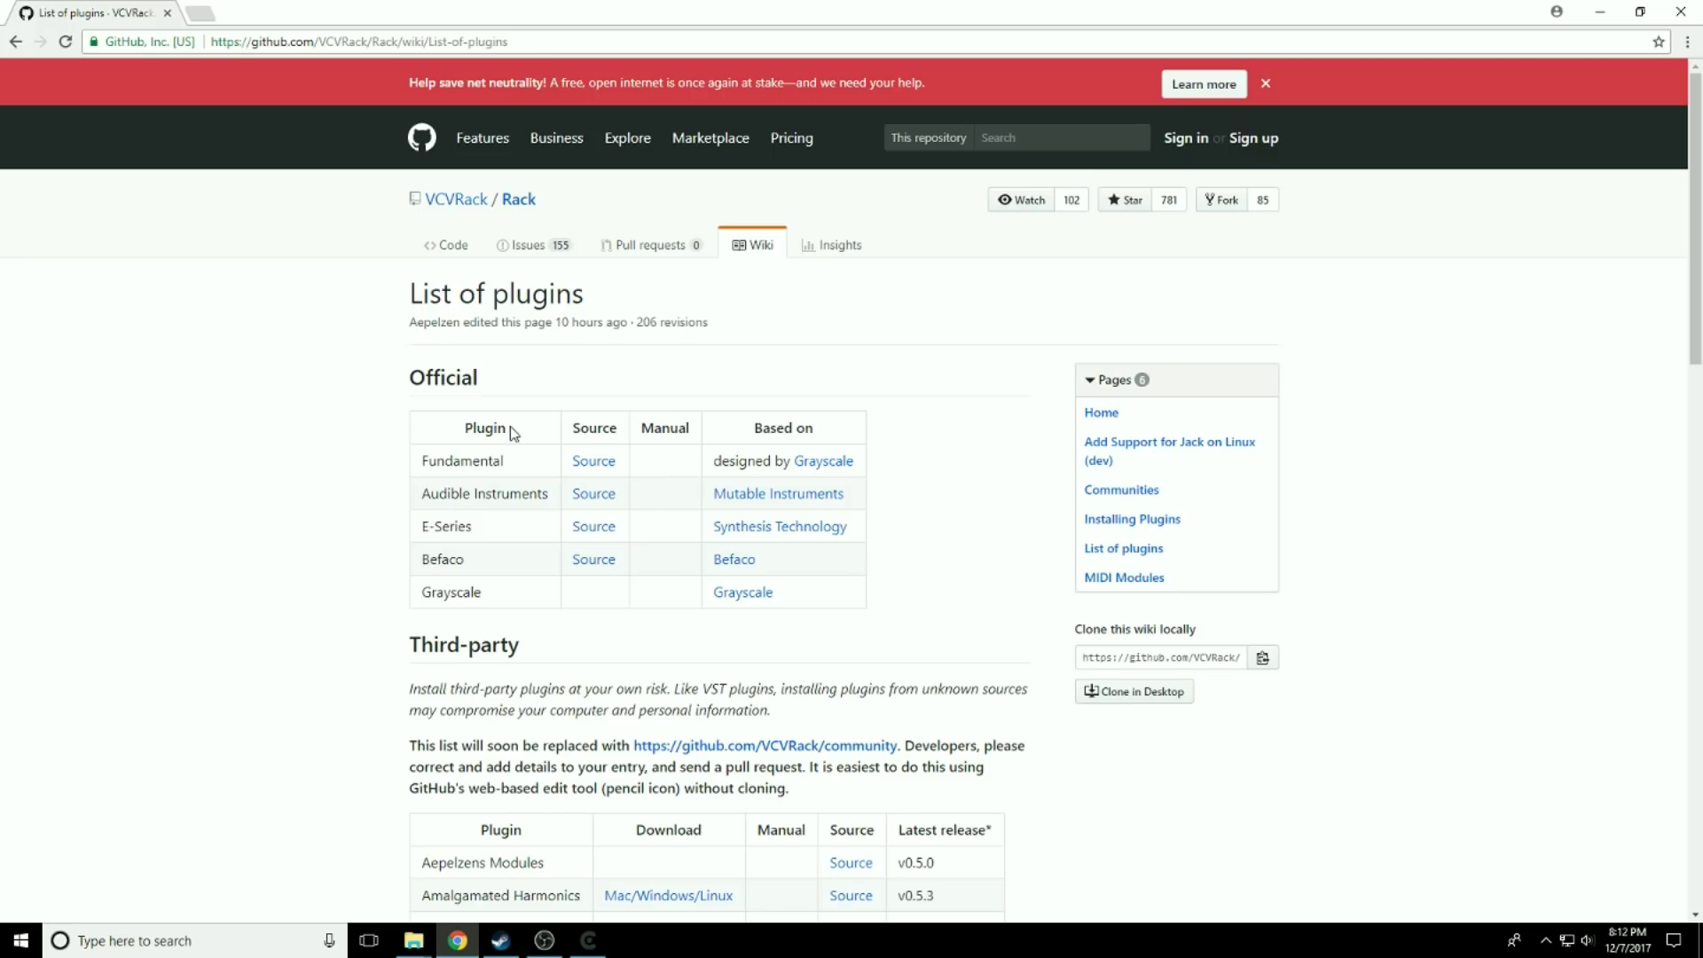
scroll(512, 433, down, 5)
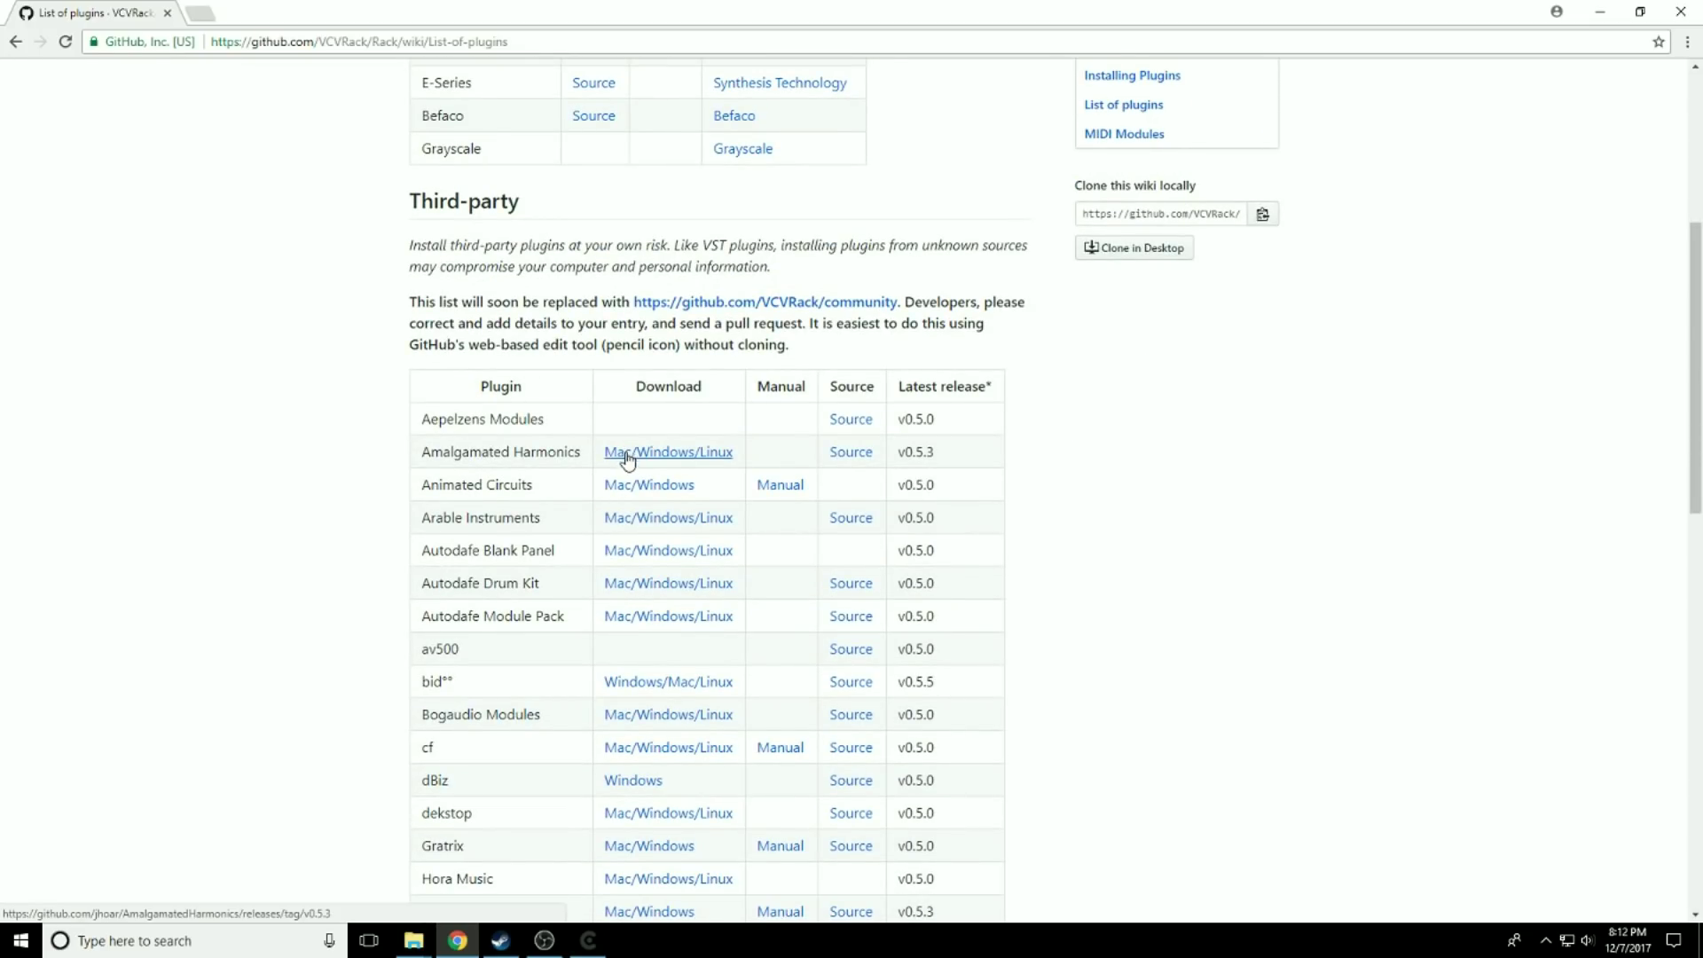
scroll(627, 459, down, 7)
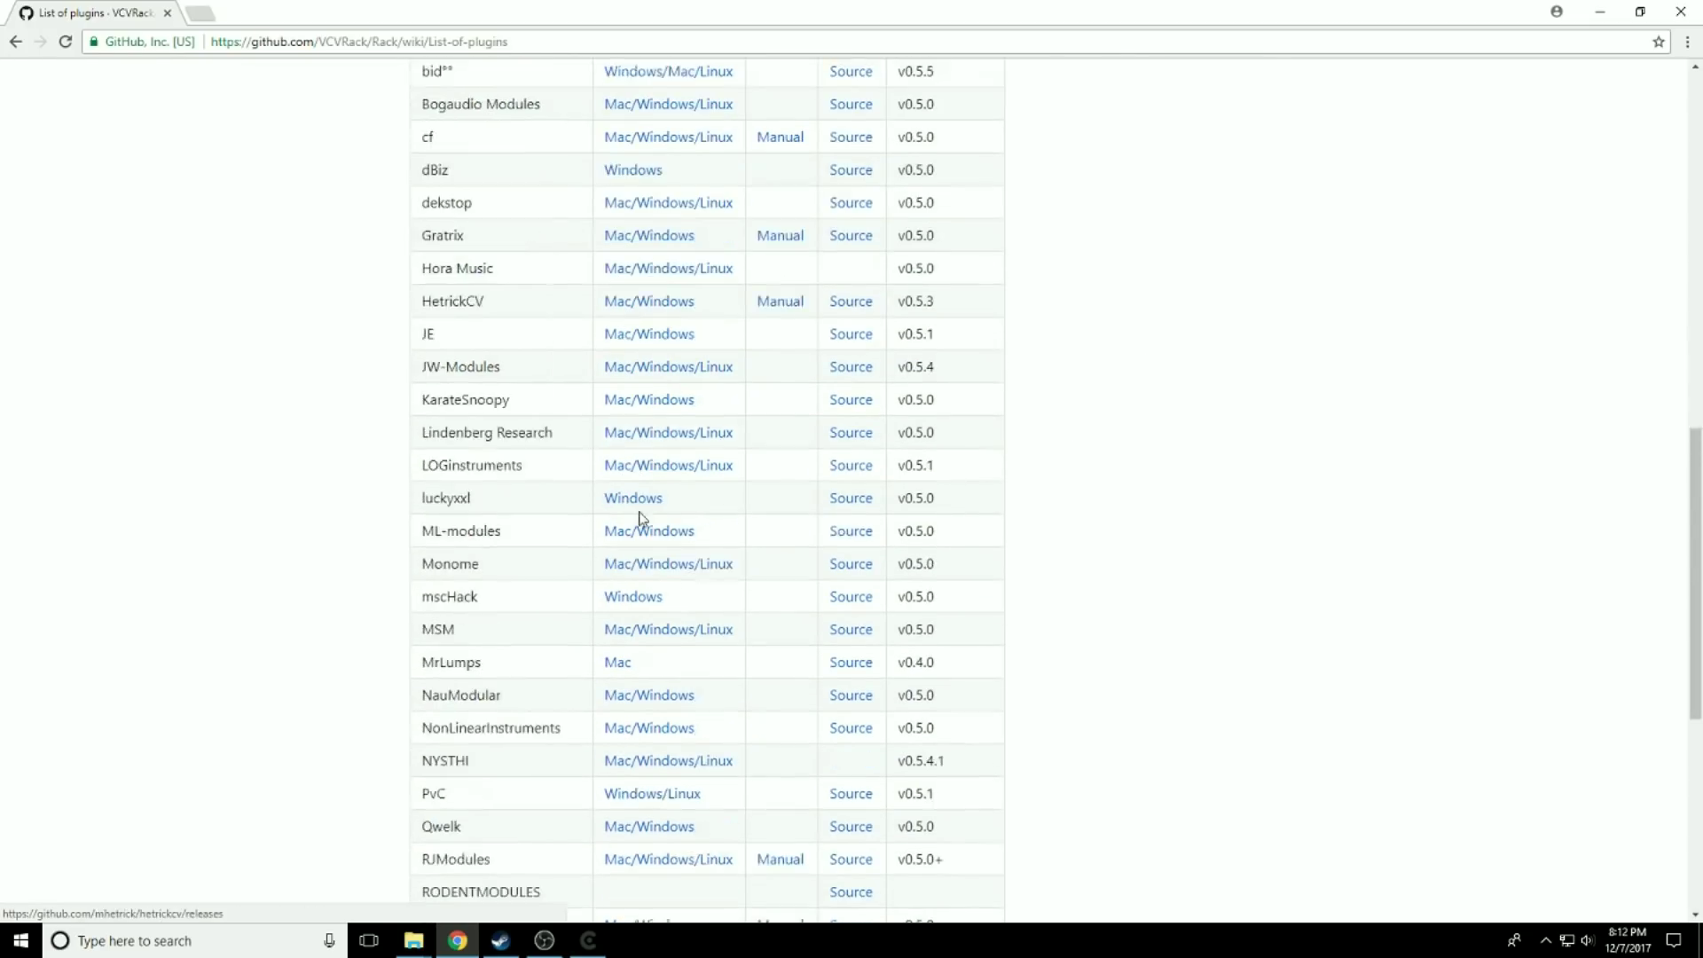
scroll(640, 519, down, 6)
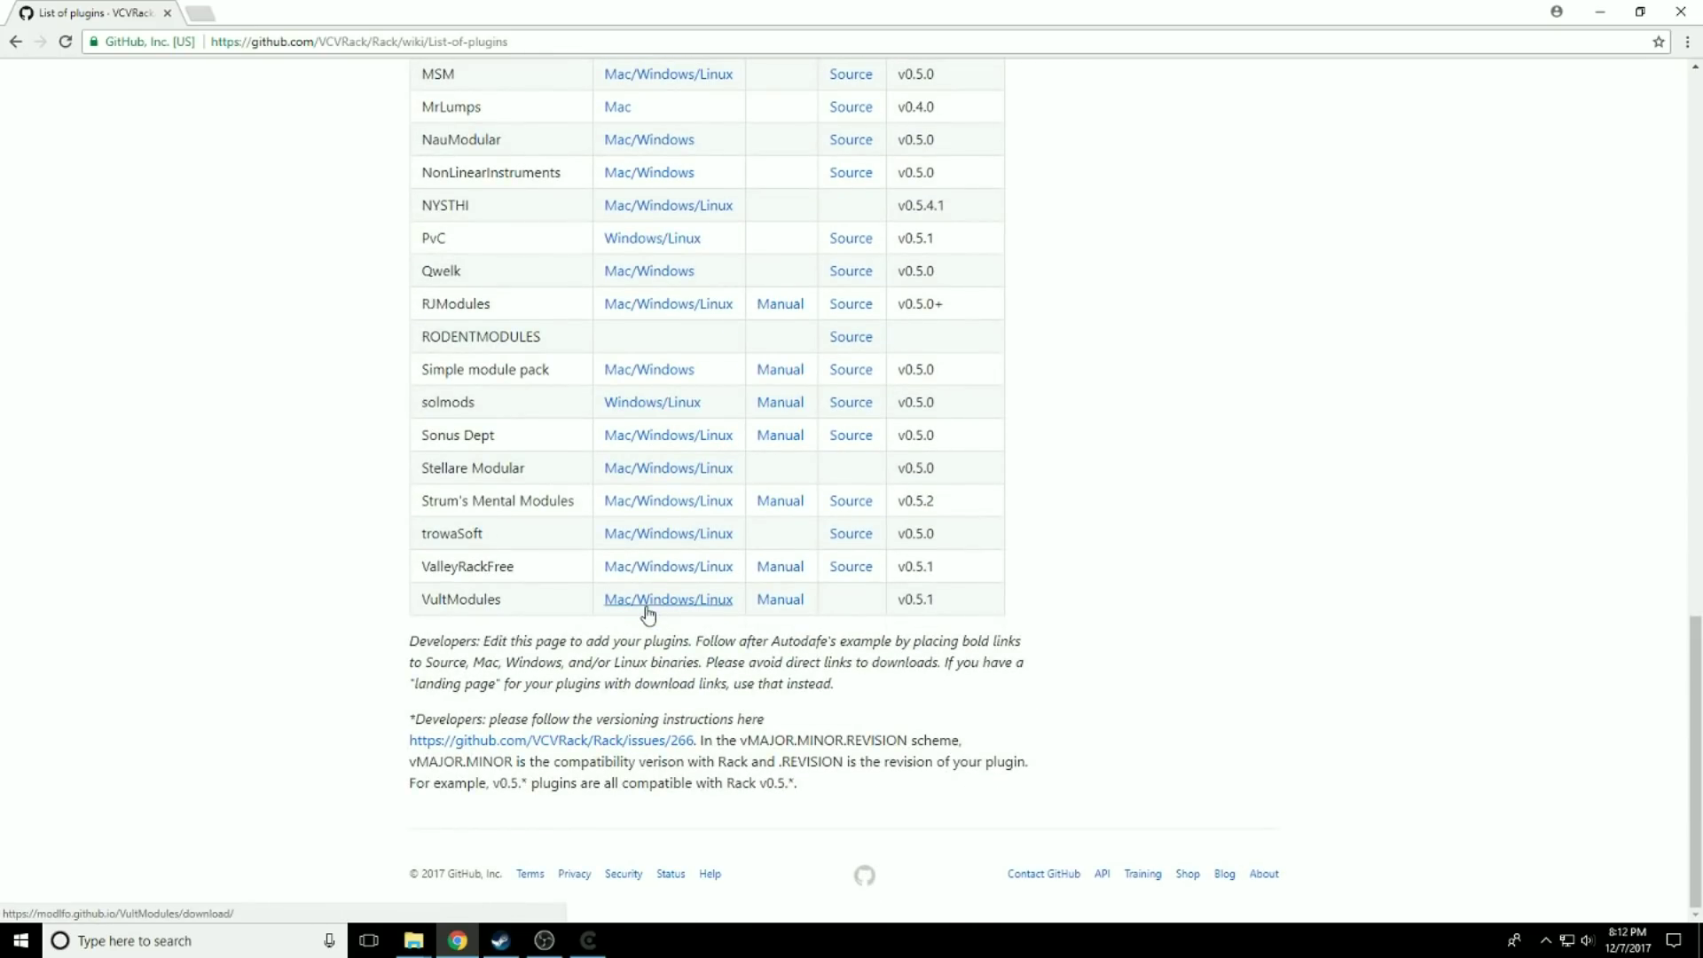
scroll(647, 612, up, 11)
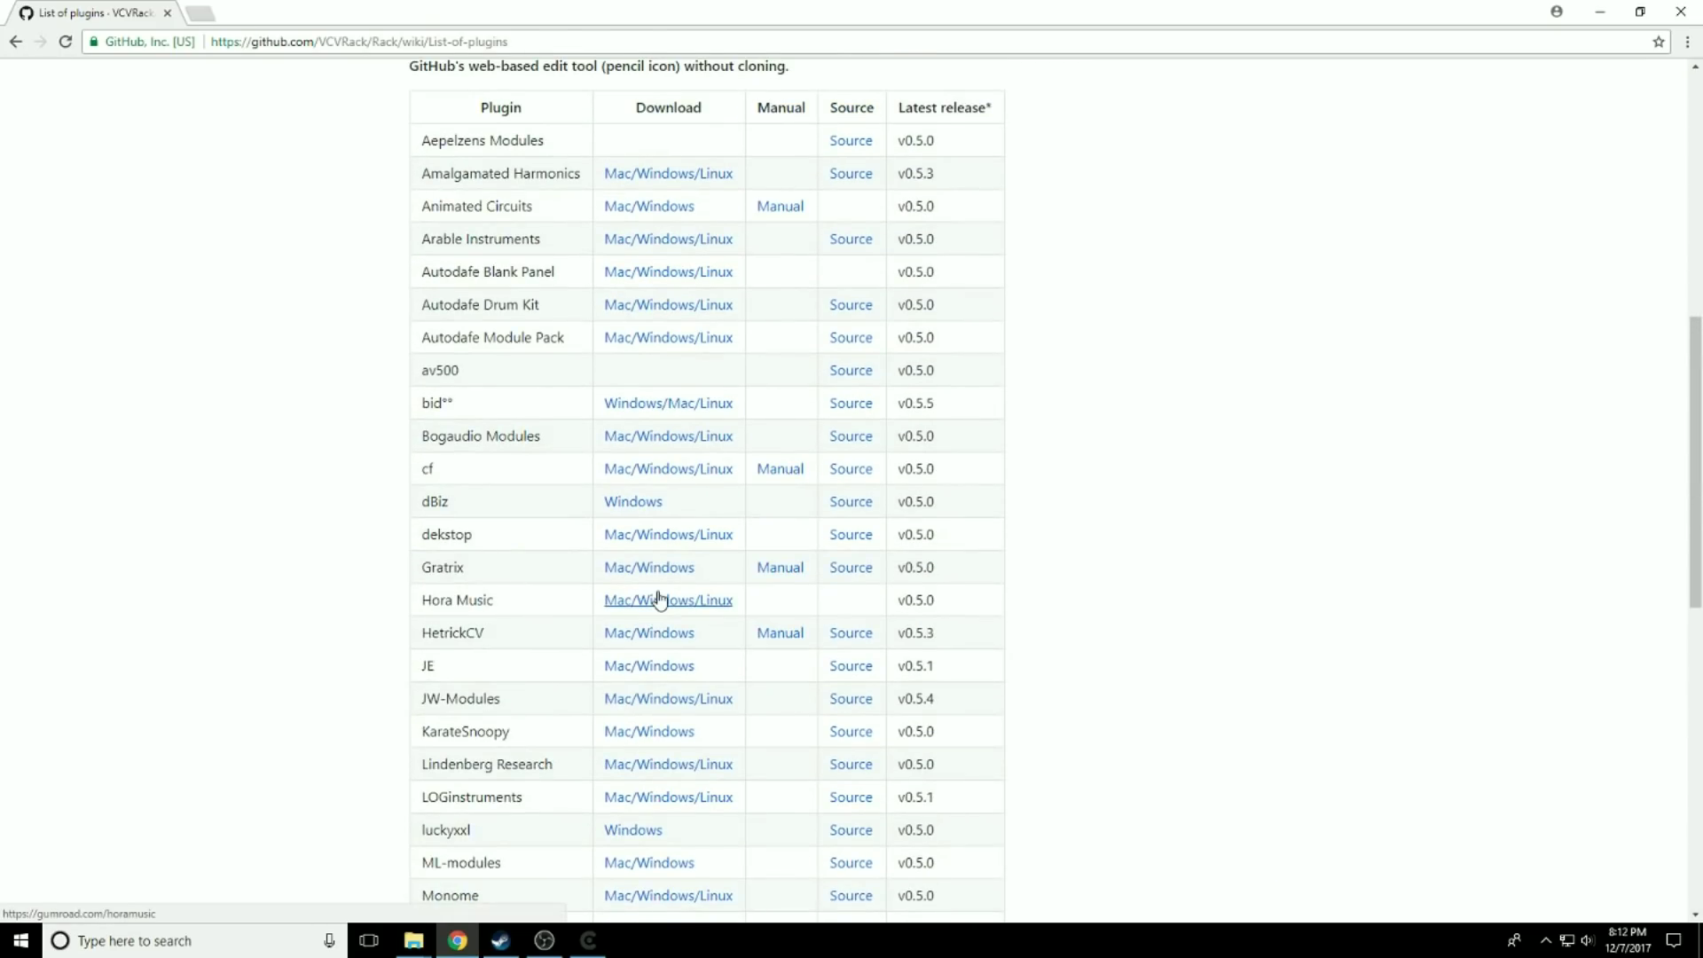
scroll(658, 599, up, 5)
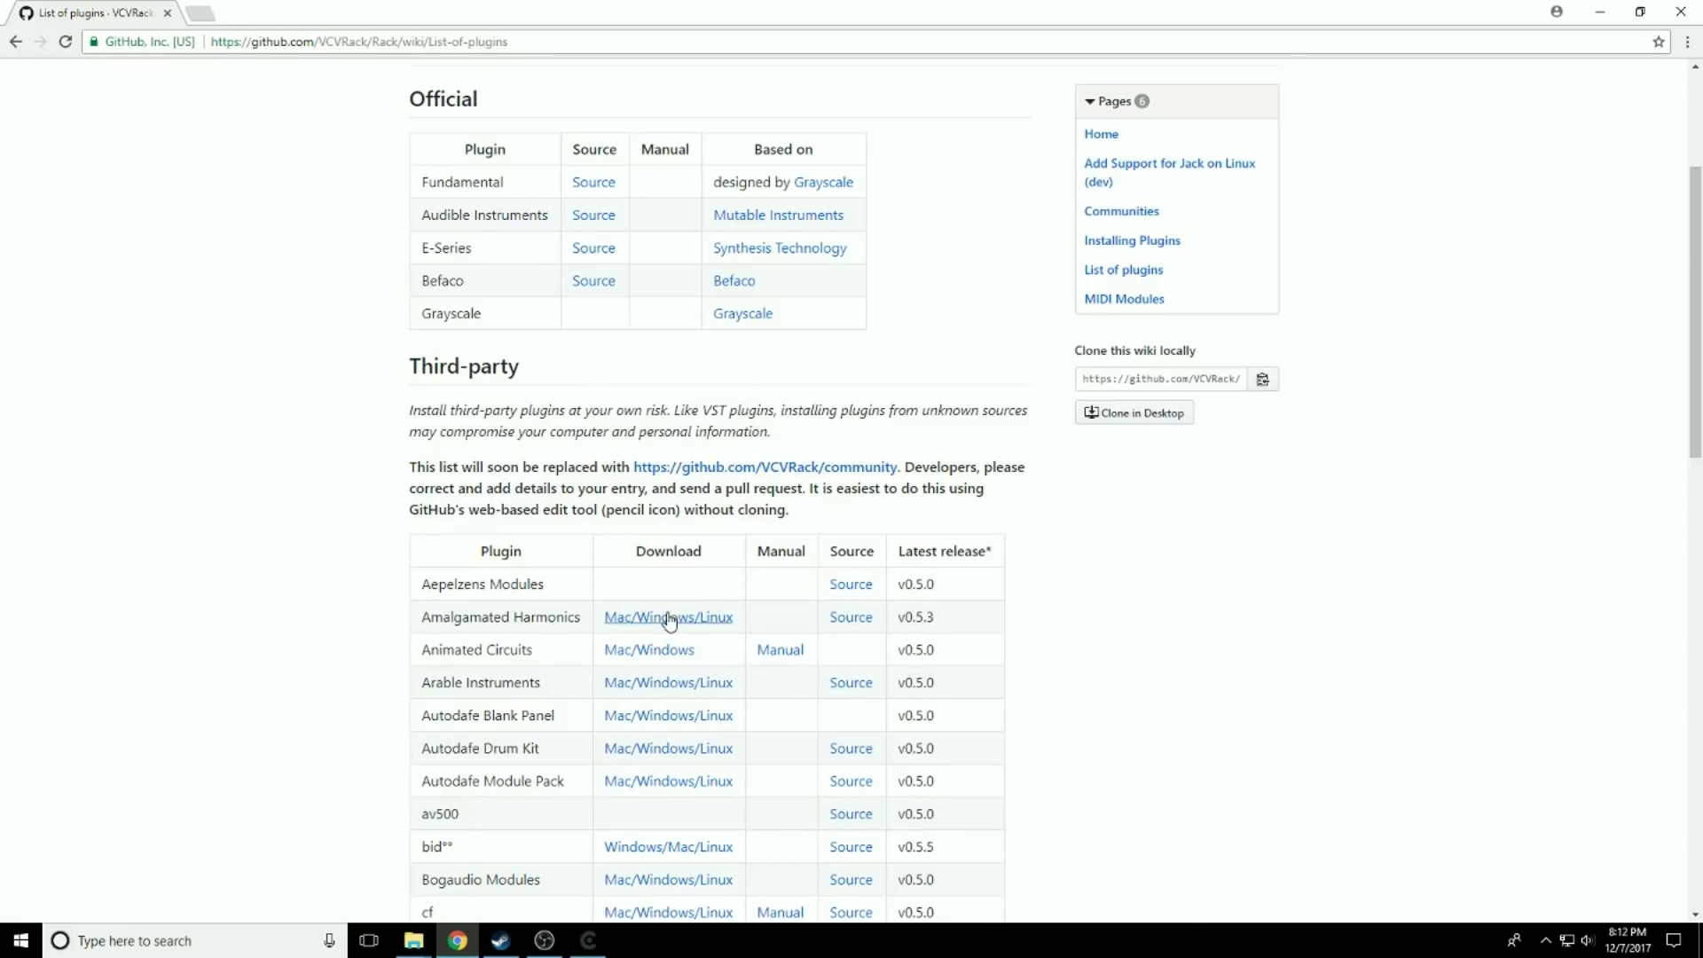
scroll(669, 620, down, 3)
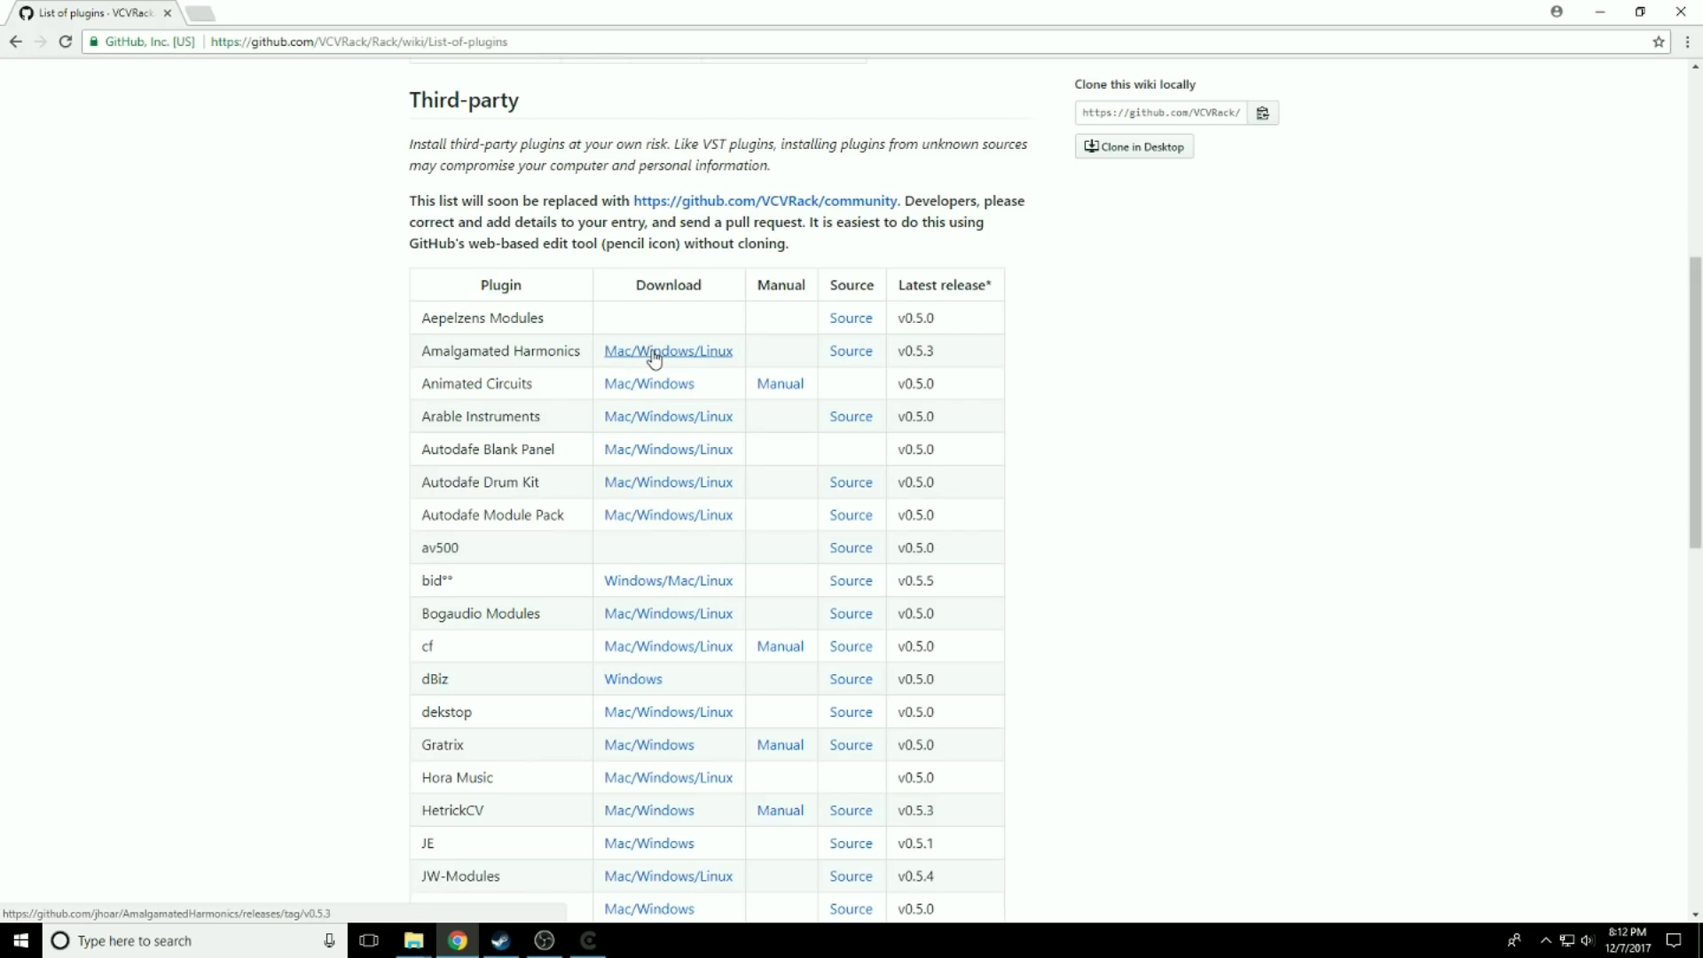
Open Documents\Rack\plugins in File Explorer, move that window aside, and return to the browser
mouse_move(416, 949)
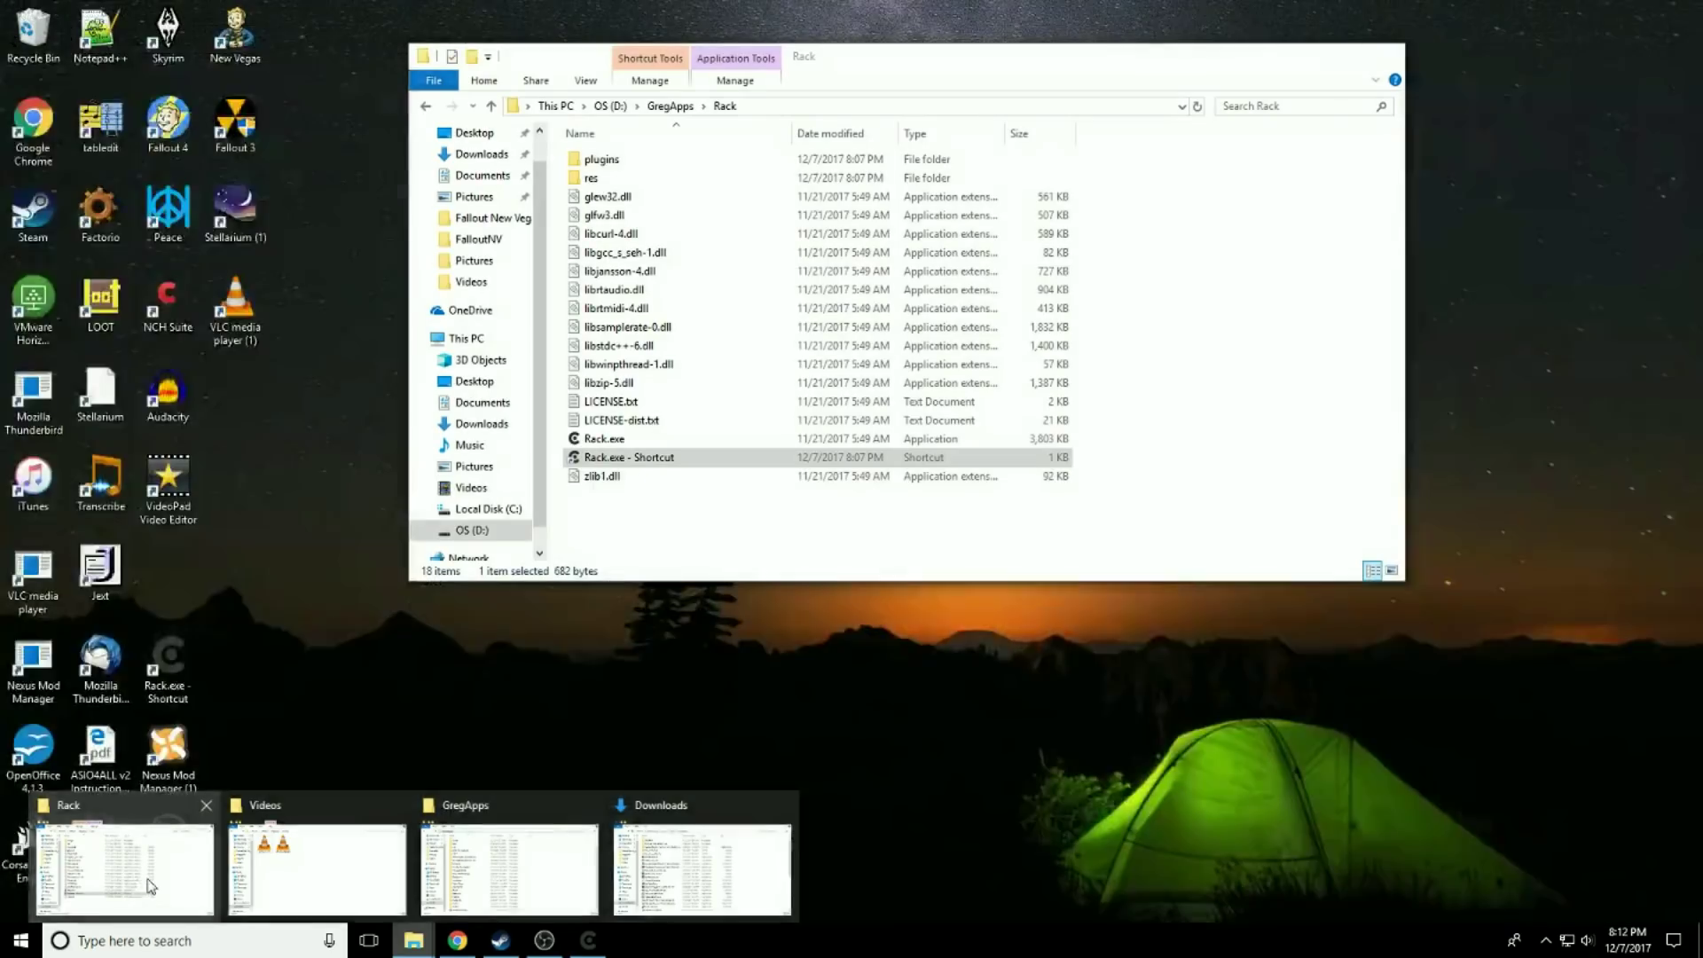
click(151, 887)
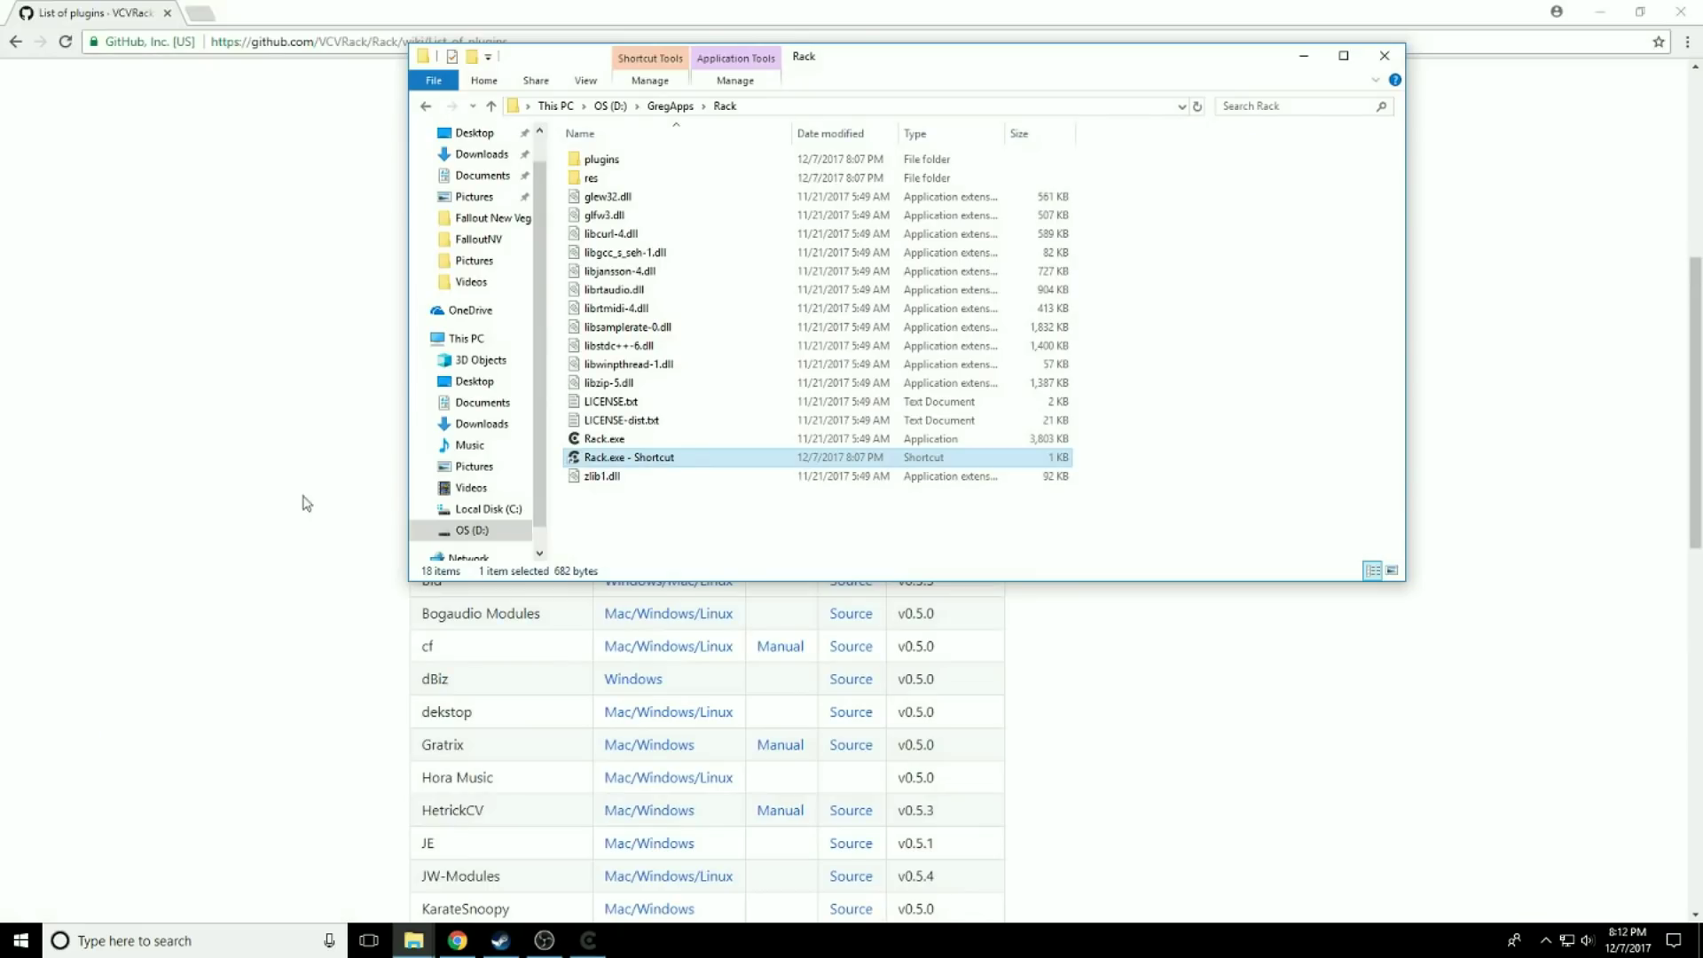
click(478, 174)
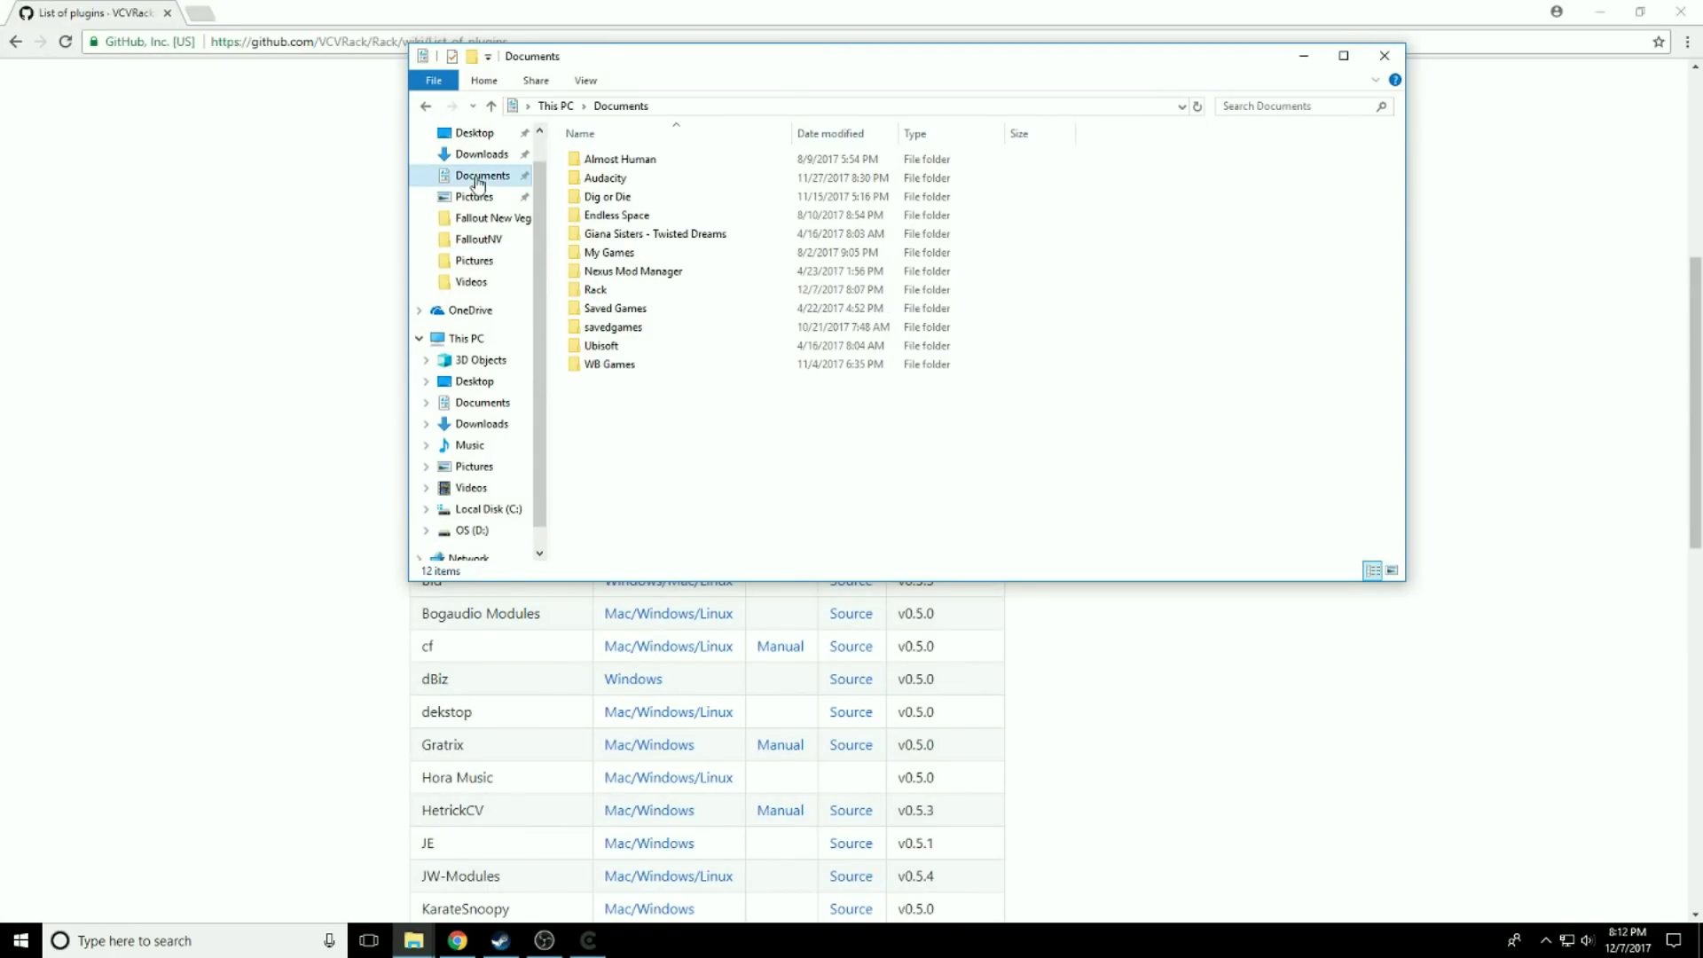
double_click(593, 289)
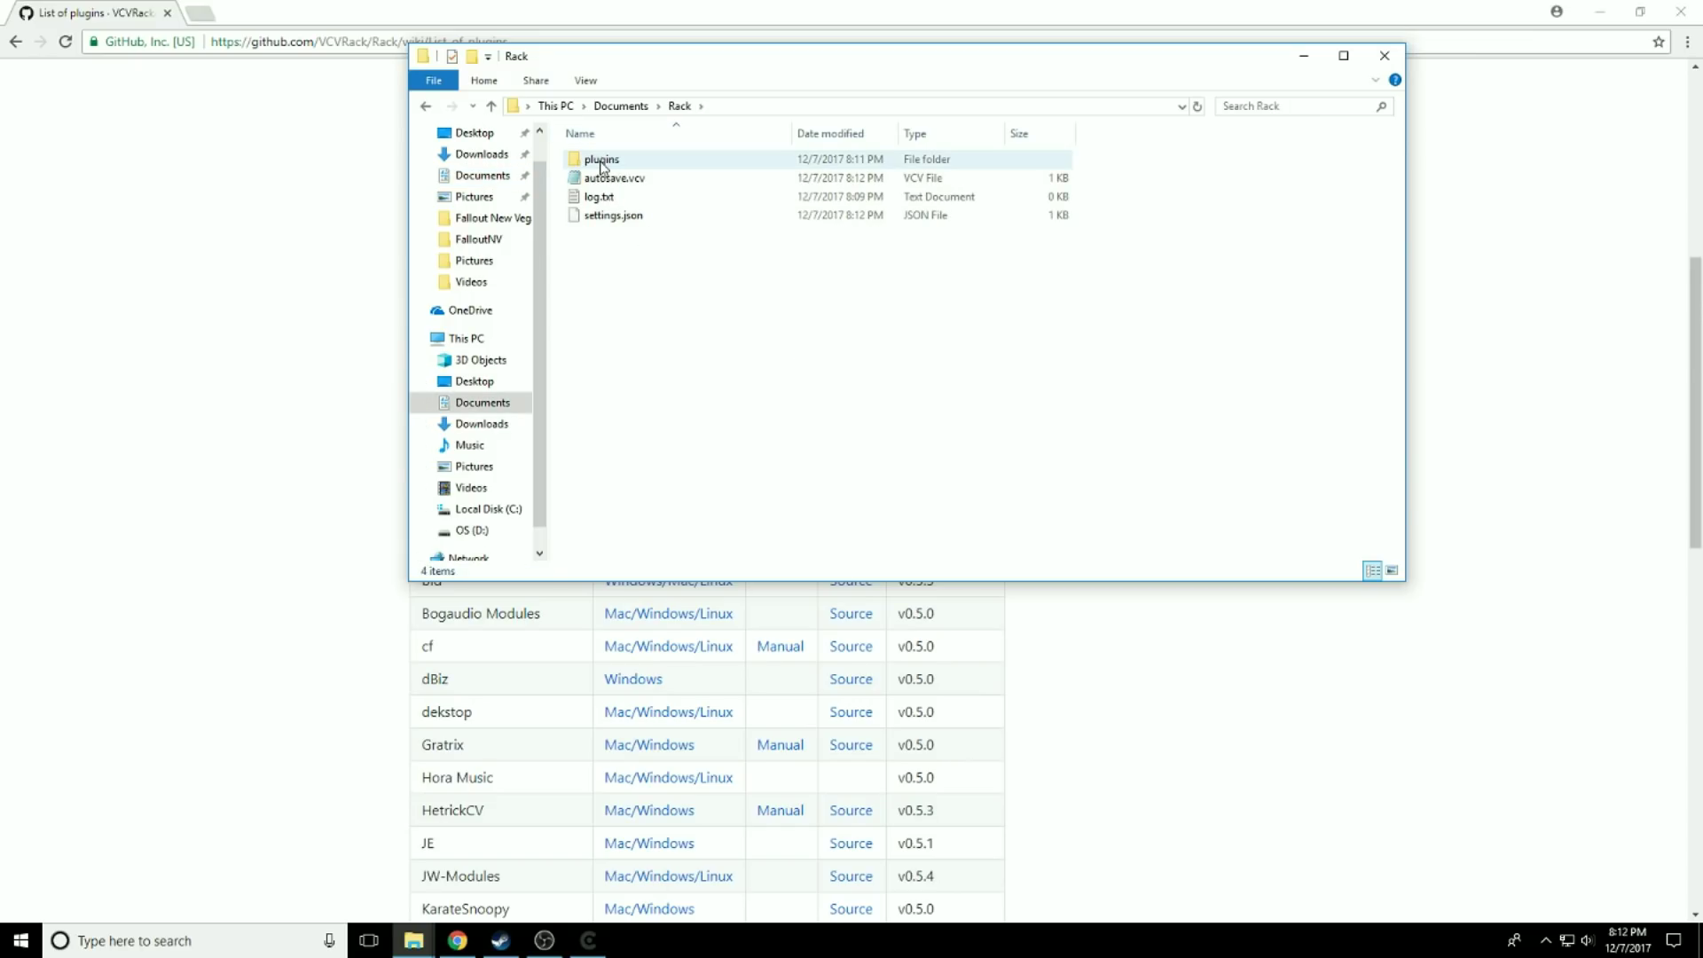
double_click(601, 160)
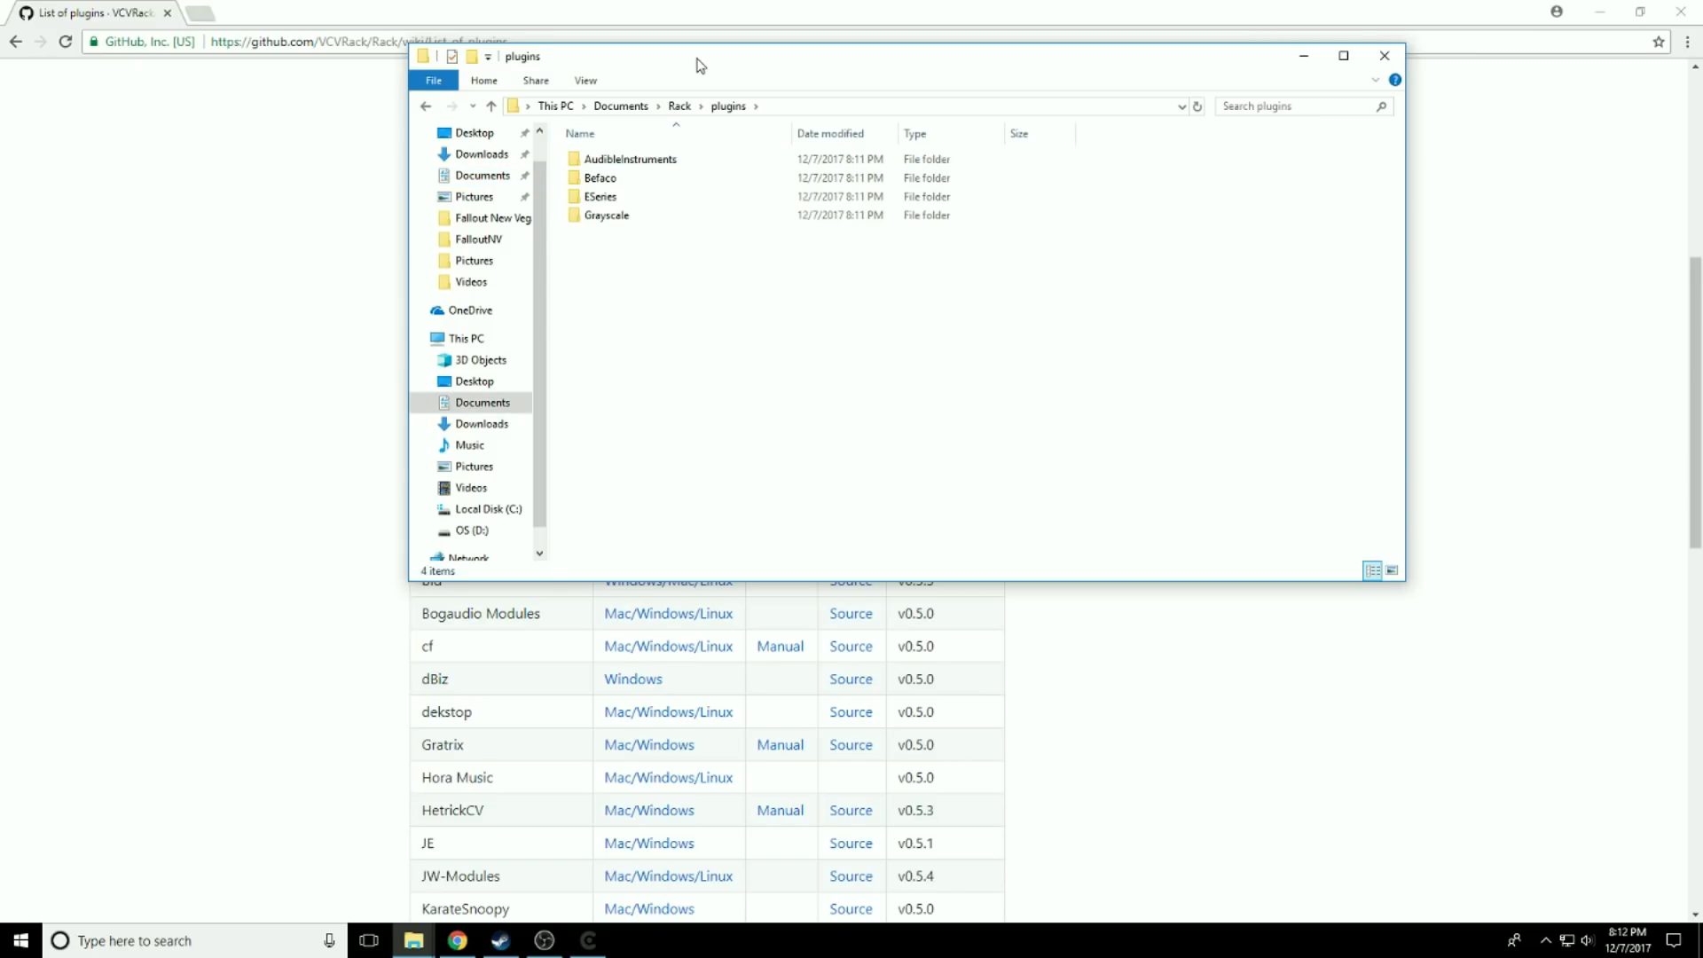
drag(700, 65, 316, 244)
click(557, 22)
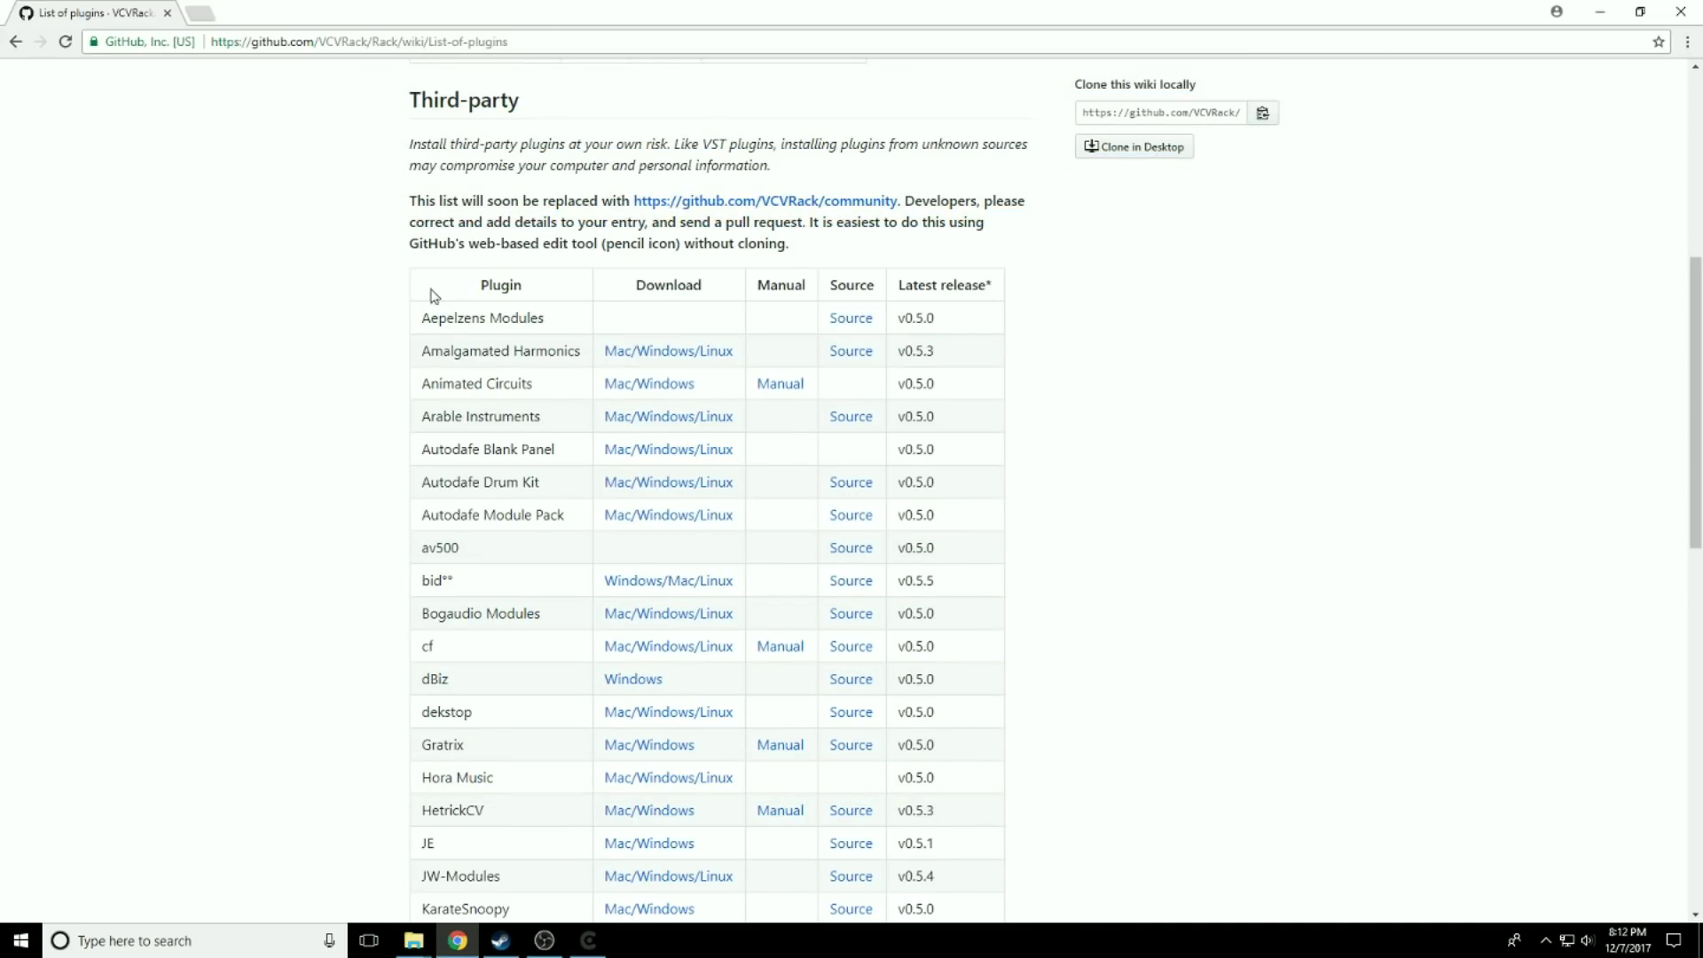
Download AmalgamatedHarmonics-0.5.3-win.zip, then shrink the browser and move it right beside the plugins folder
click(656, 352)
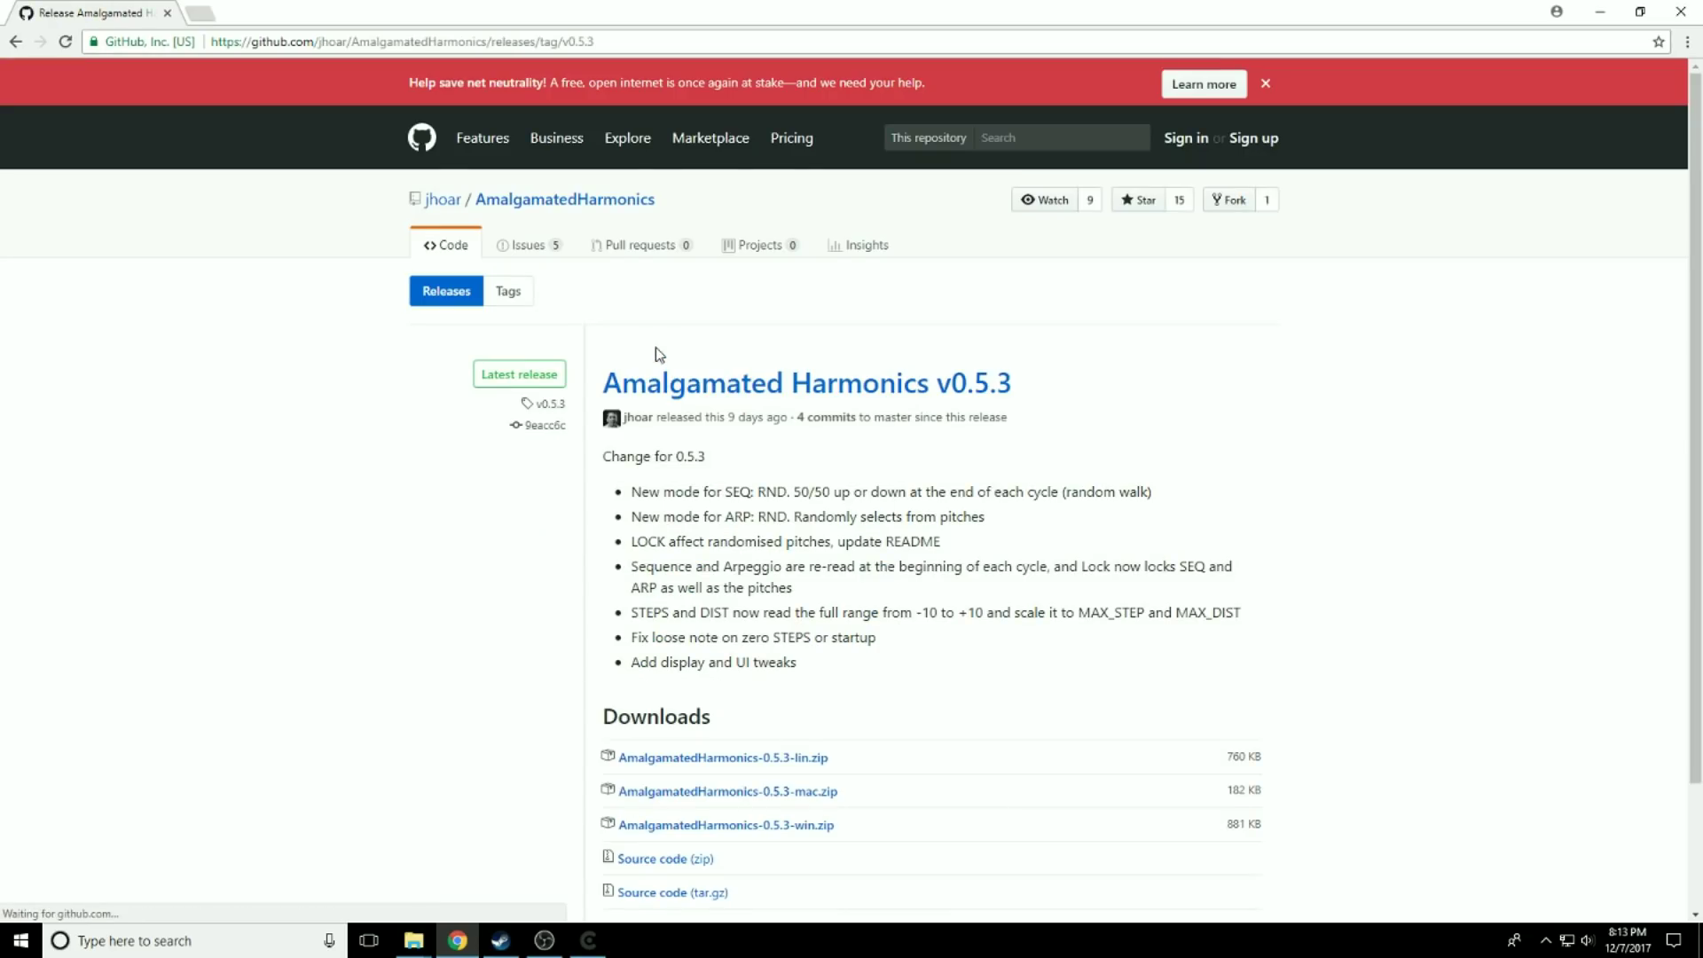
scroll(831, 560, down, 2)
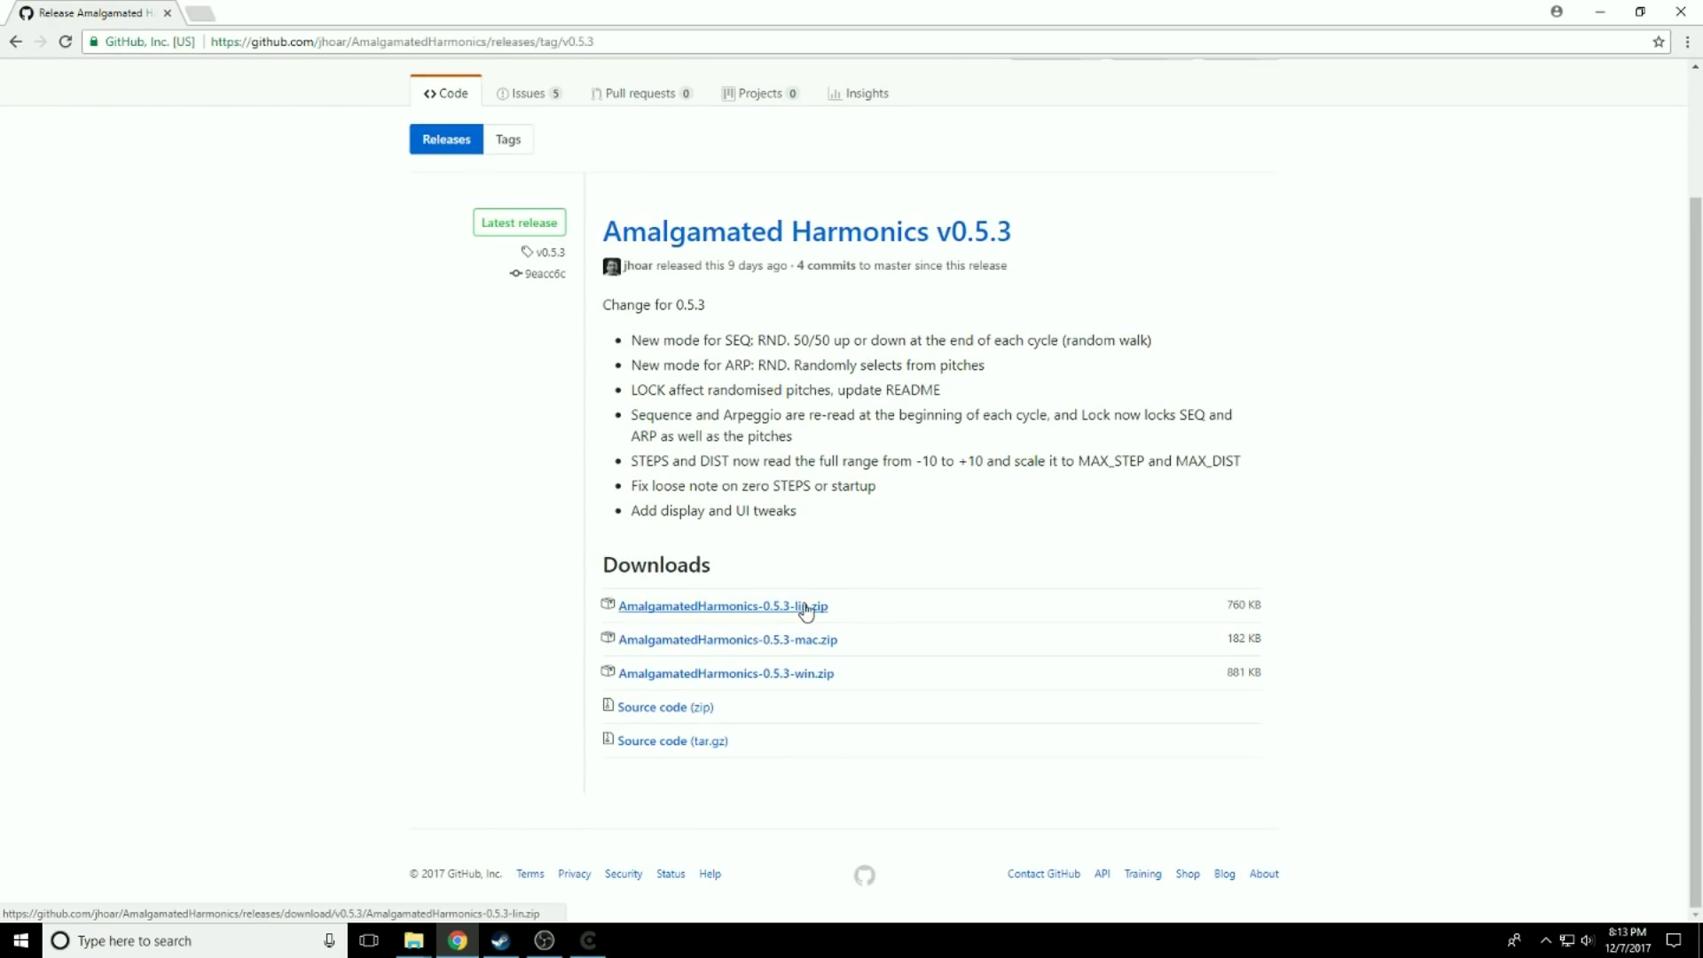
click(796, 678)
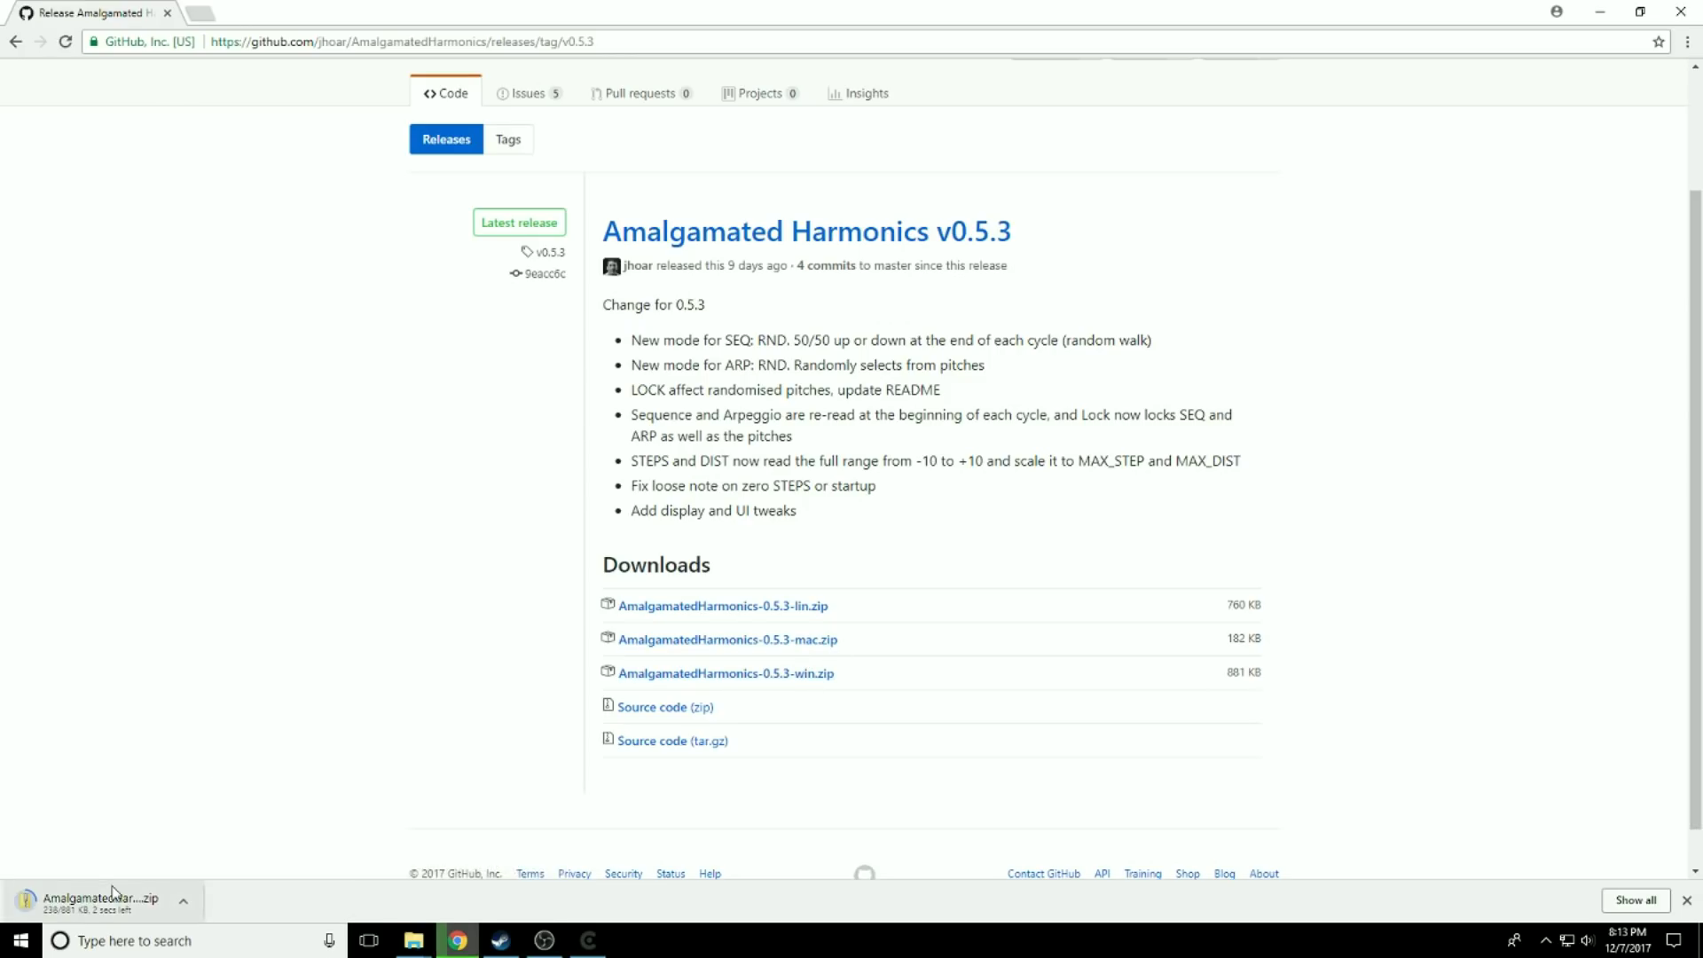
click(1640, 18)
drag(772, 22, 1308, 50)
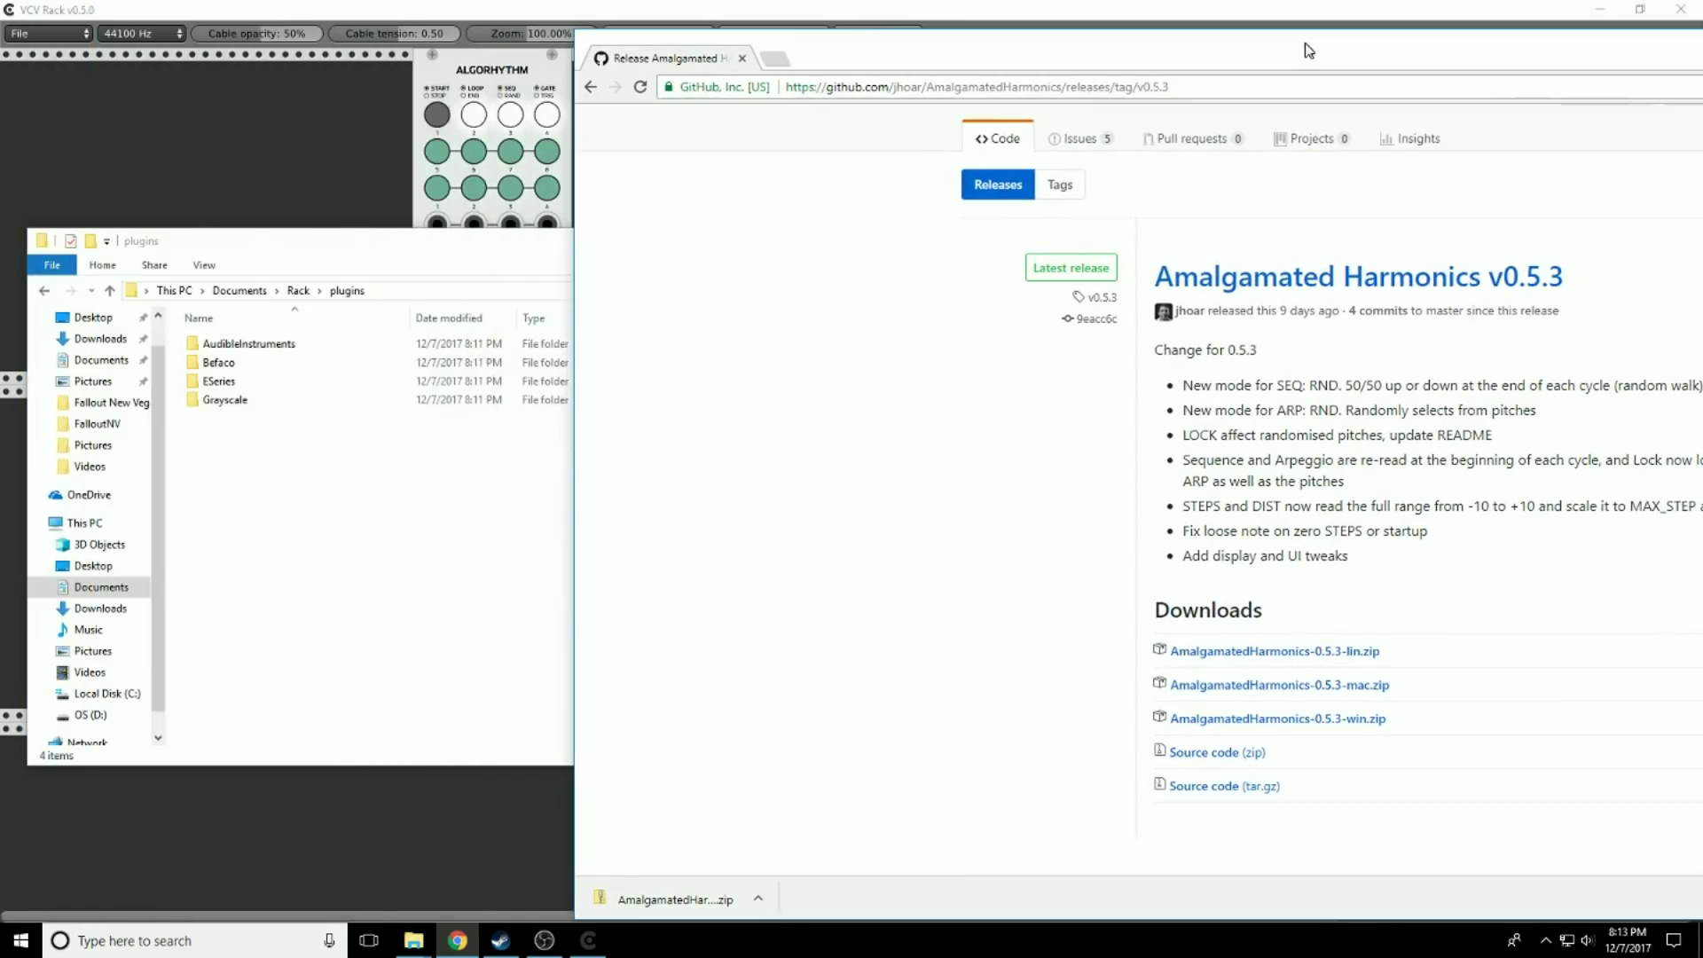
Move the Amalgamated Harmonics zip into plugins and open it to inspect the AmalgamatedHarmonics folder
drag(667, 900, 274, 499)
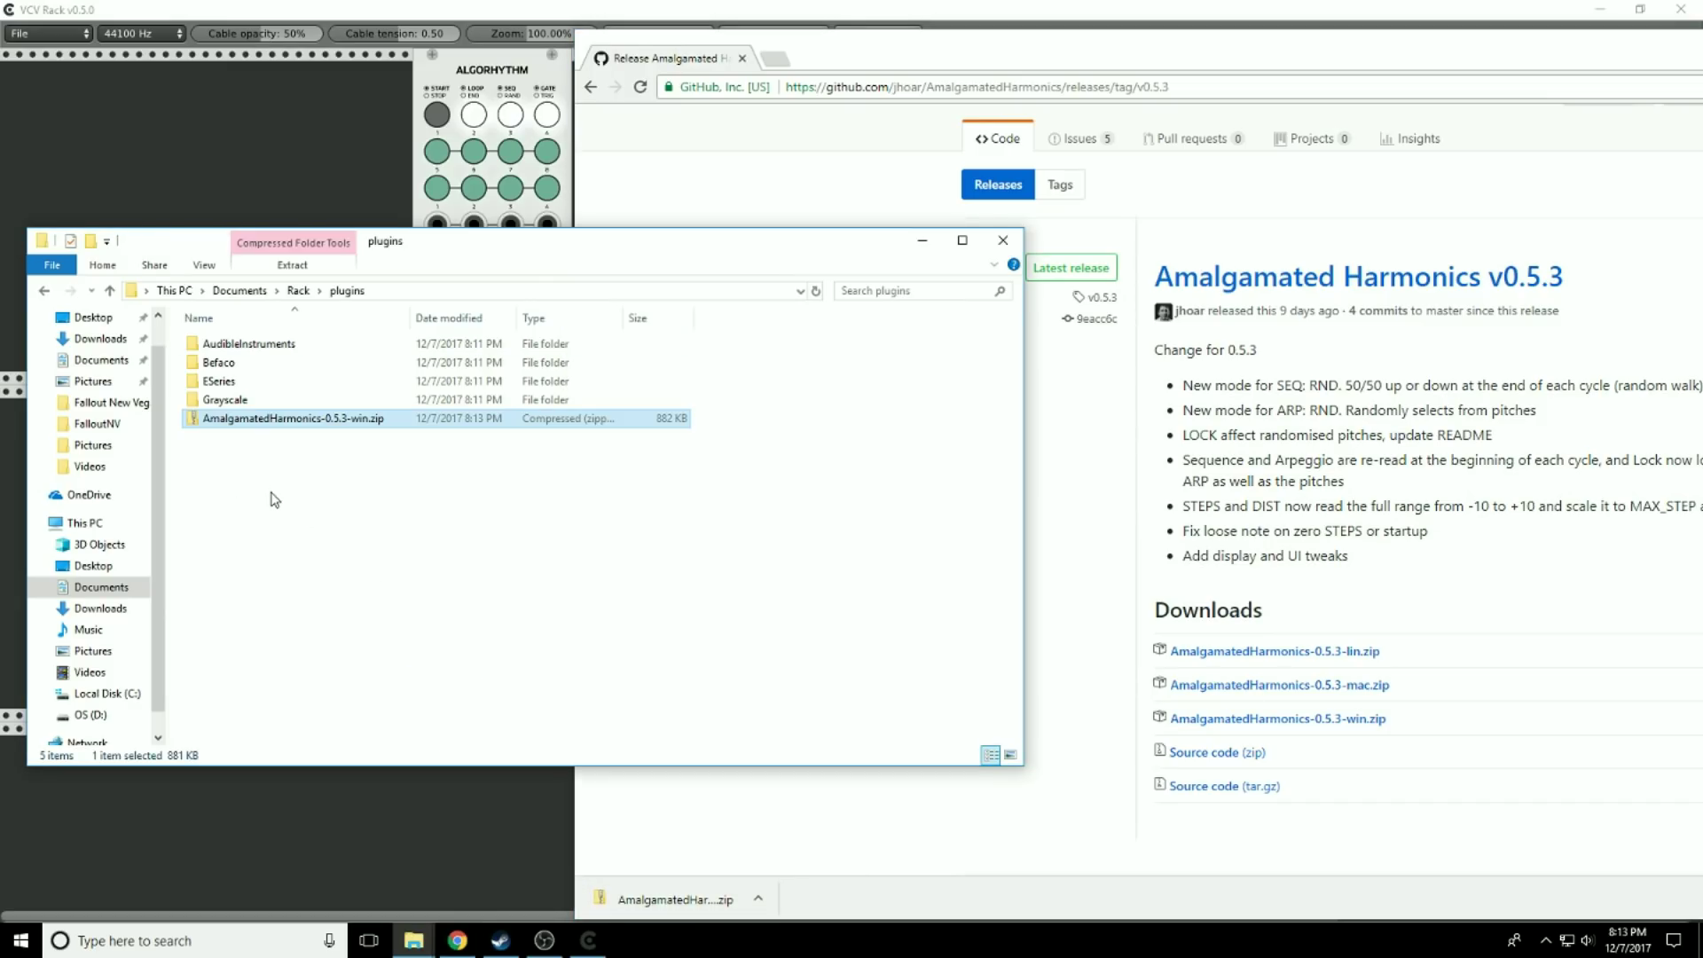
right_click(332, 422)
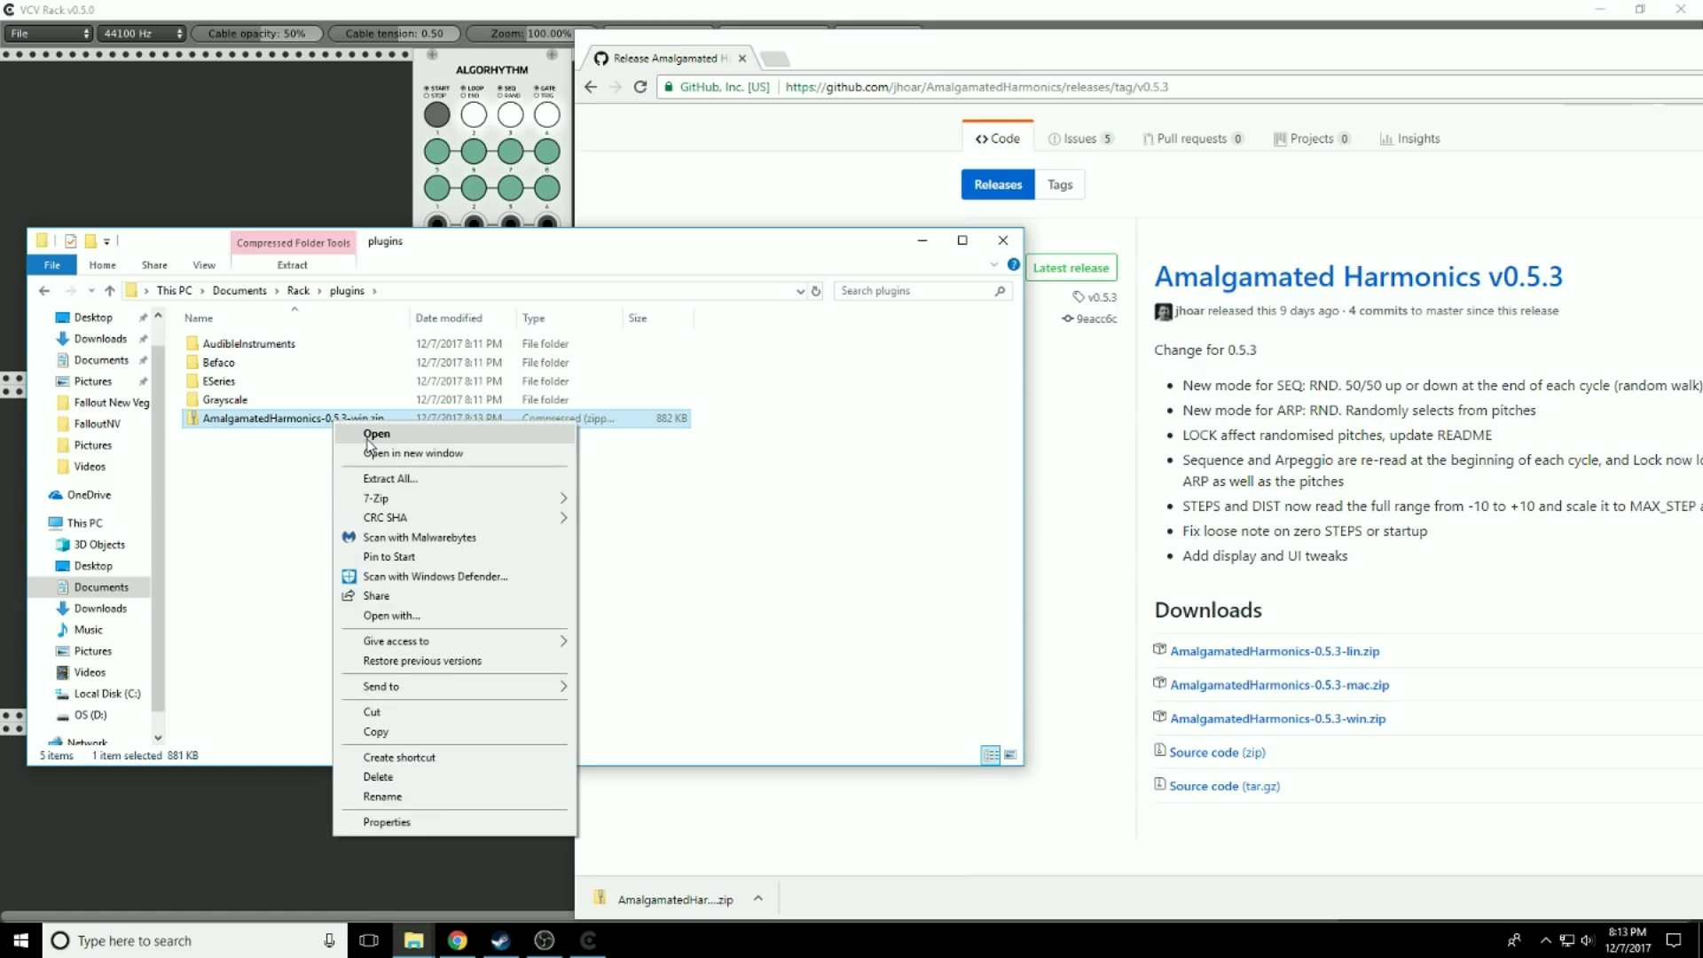
click(370, 438)
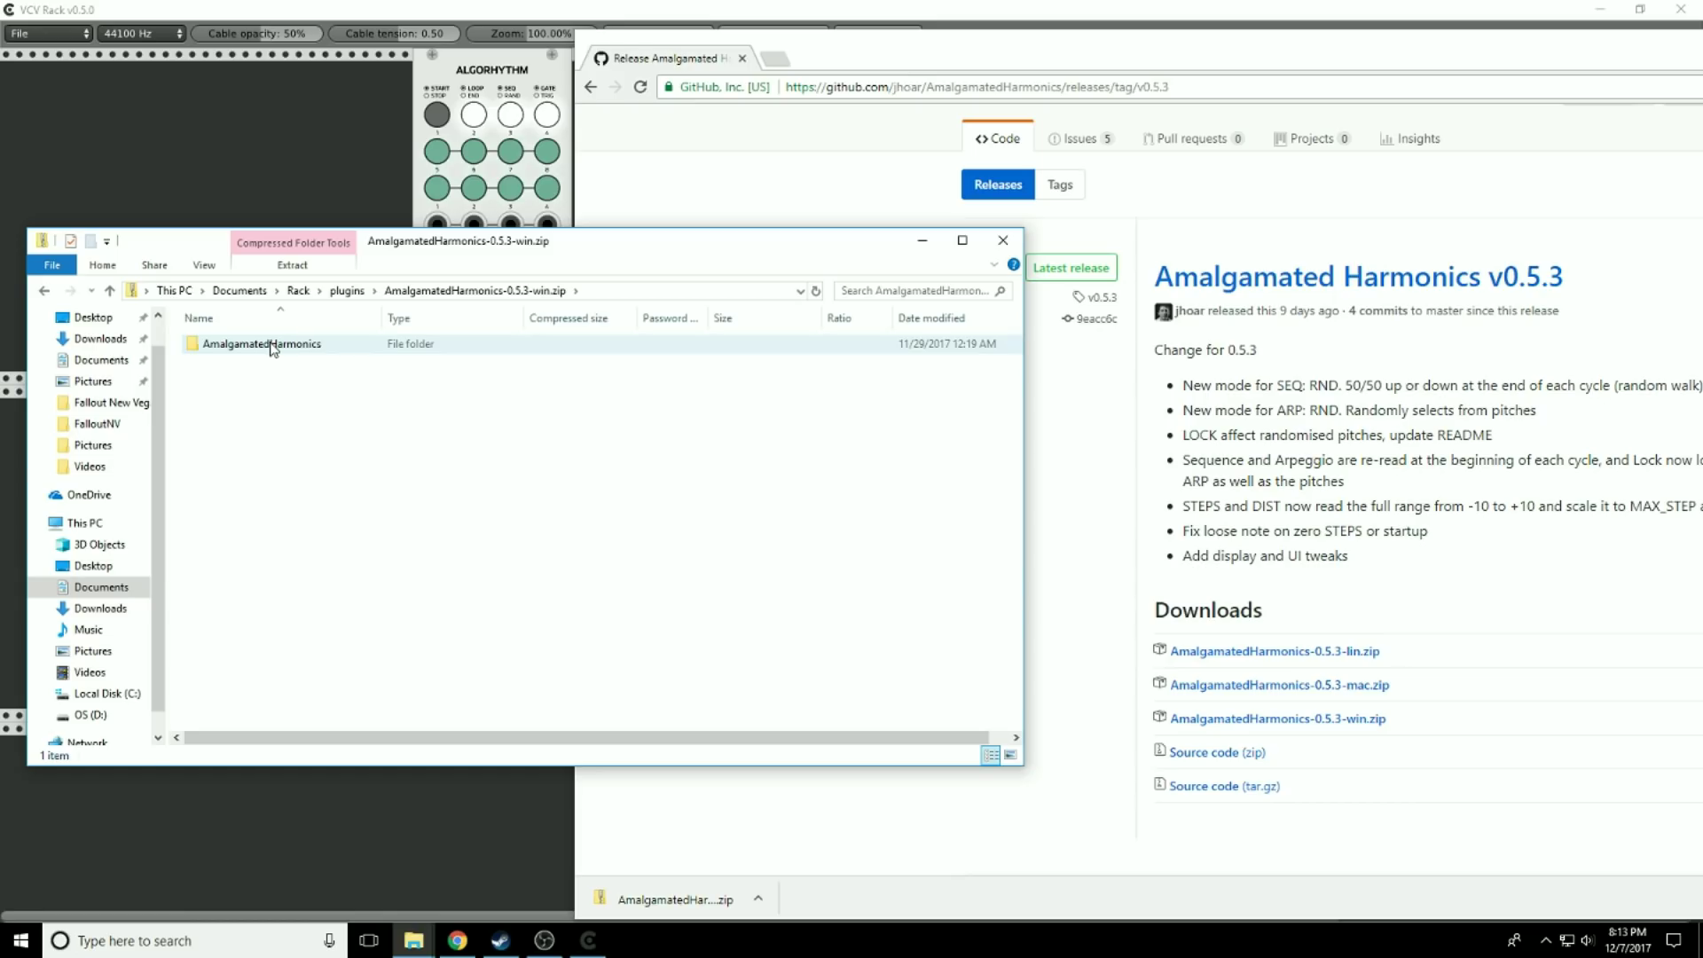
click(272, 346)
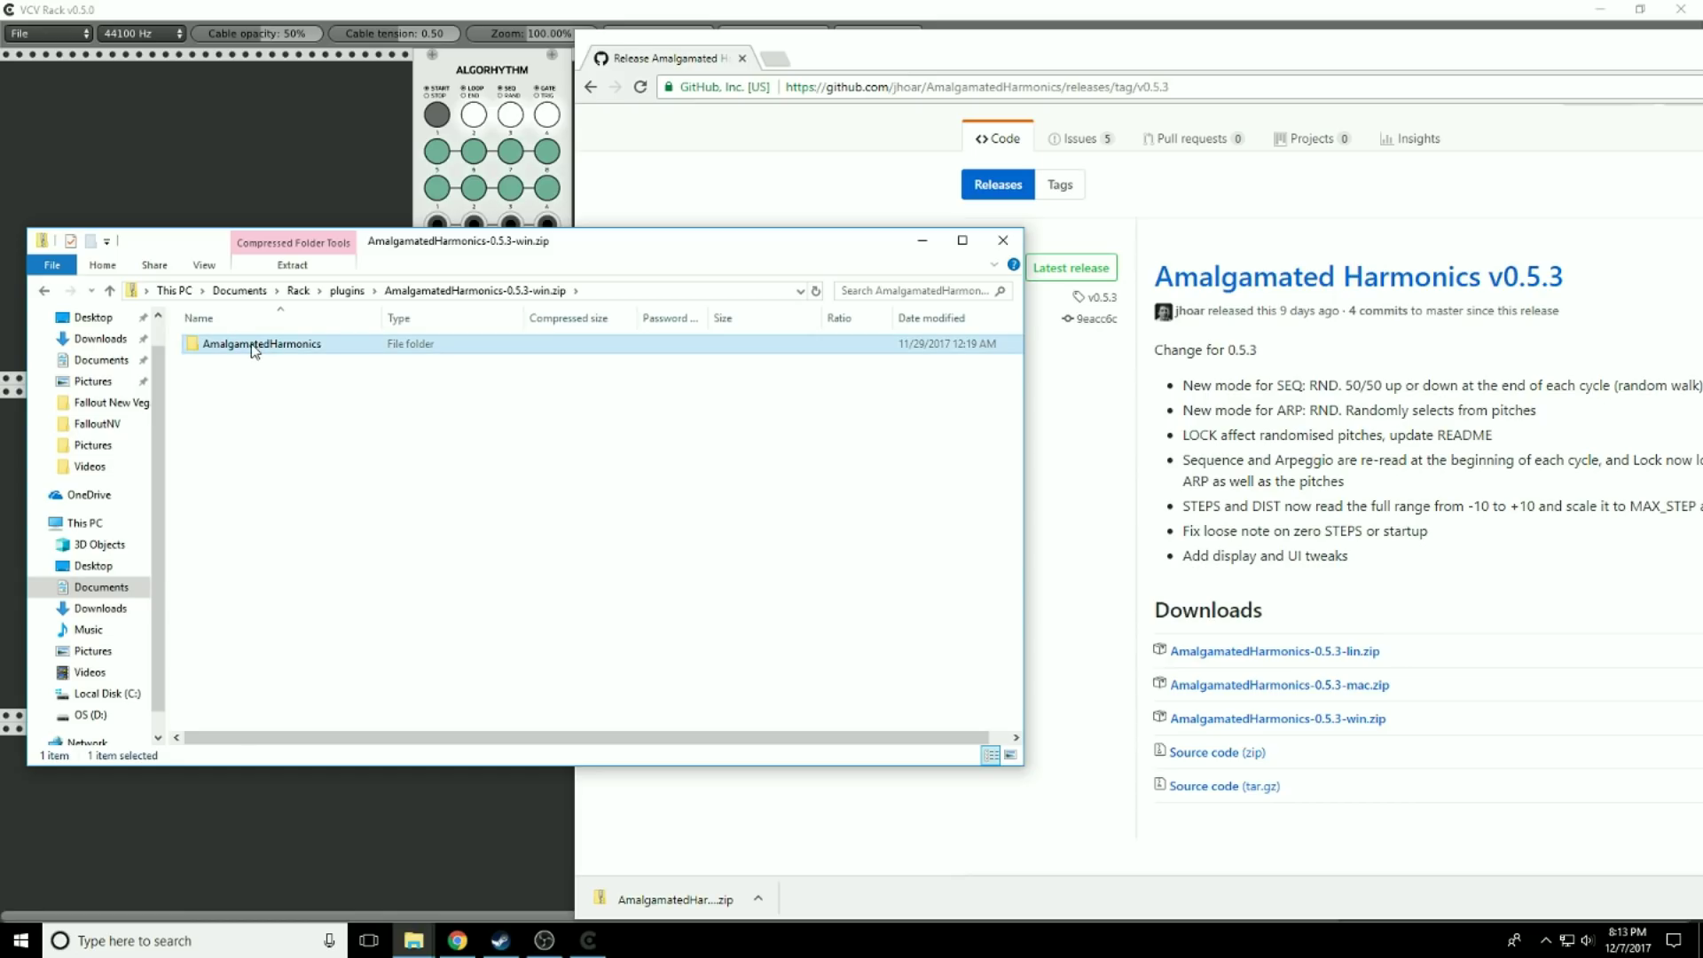
double_click(252, 345)
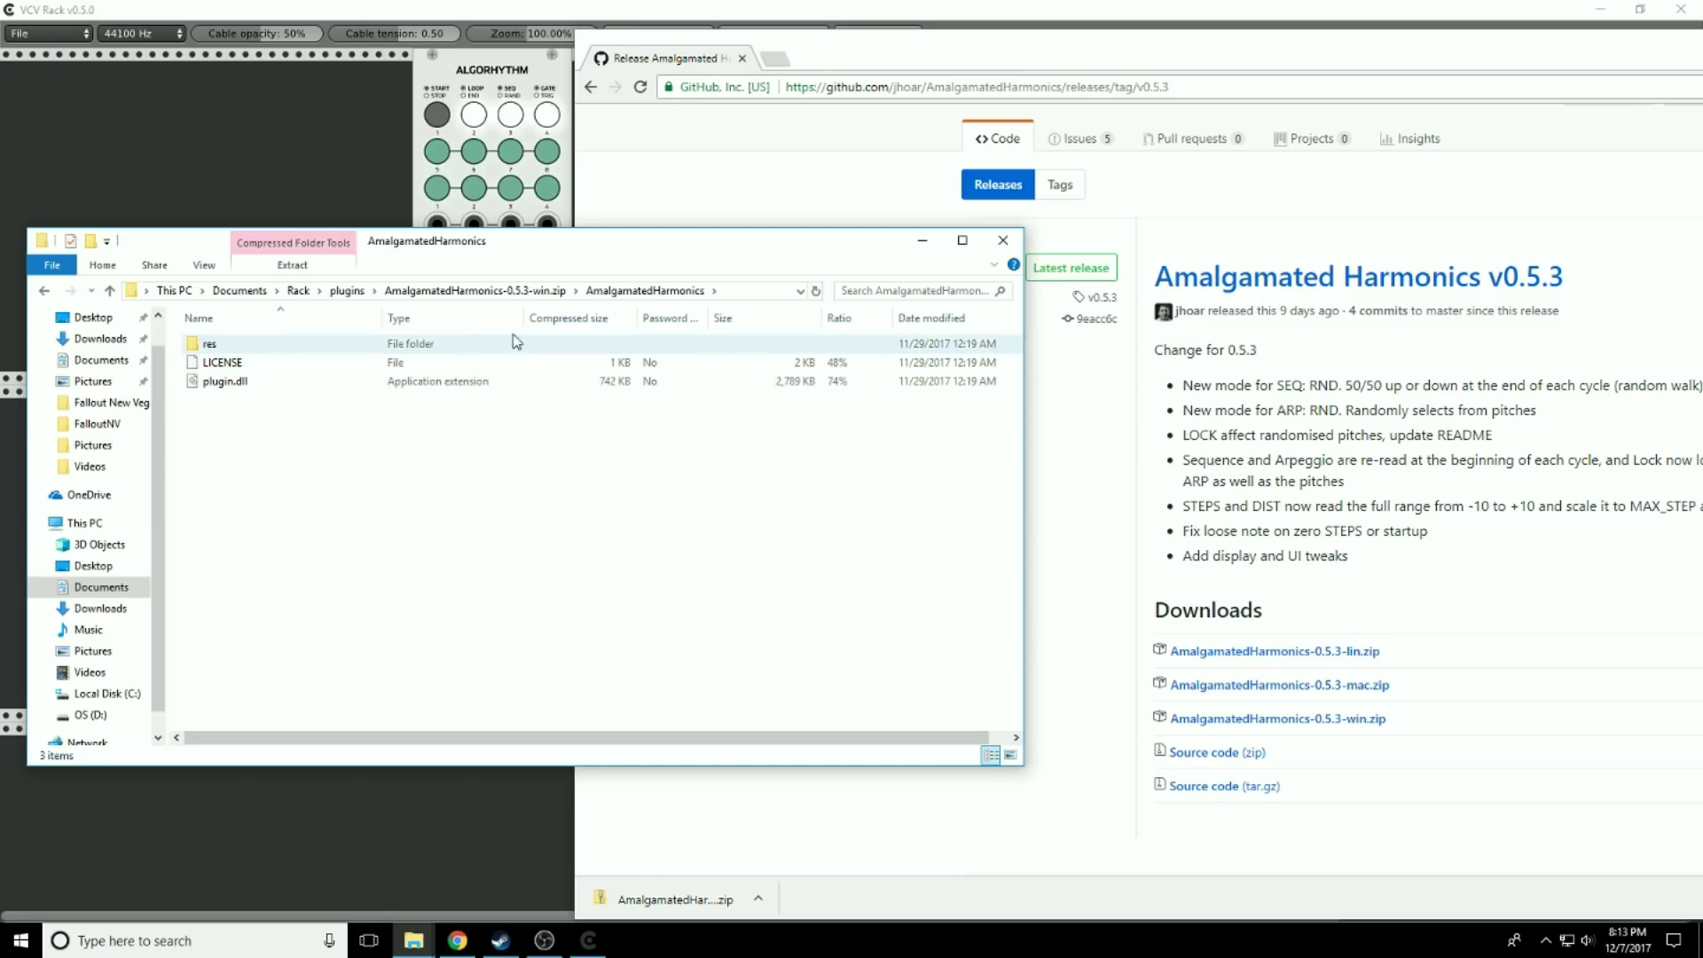
click(532, 293)
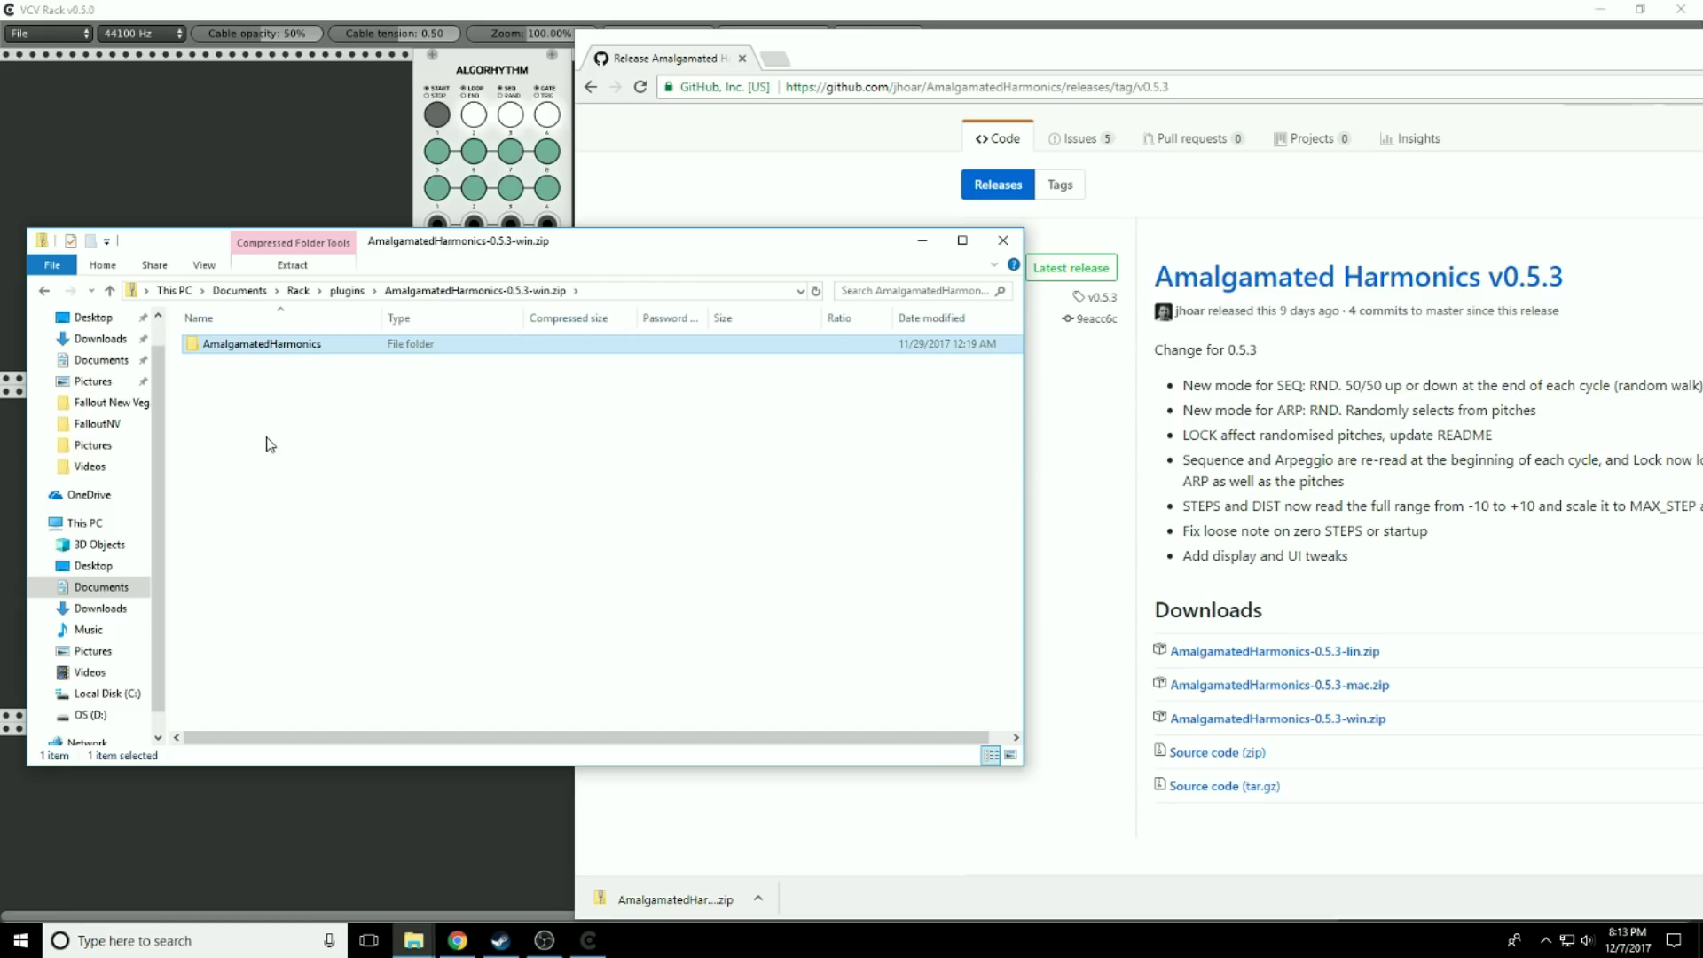
click(267, 435)
Copy the AmalgamatedHarmonics folder out of the zip and paste it into plugins
right_click(258, 351)
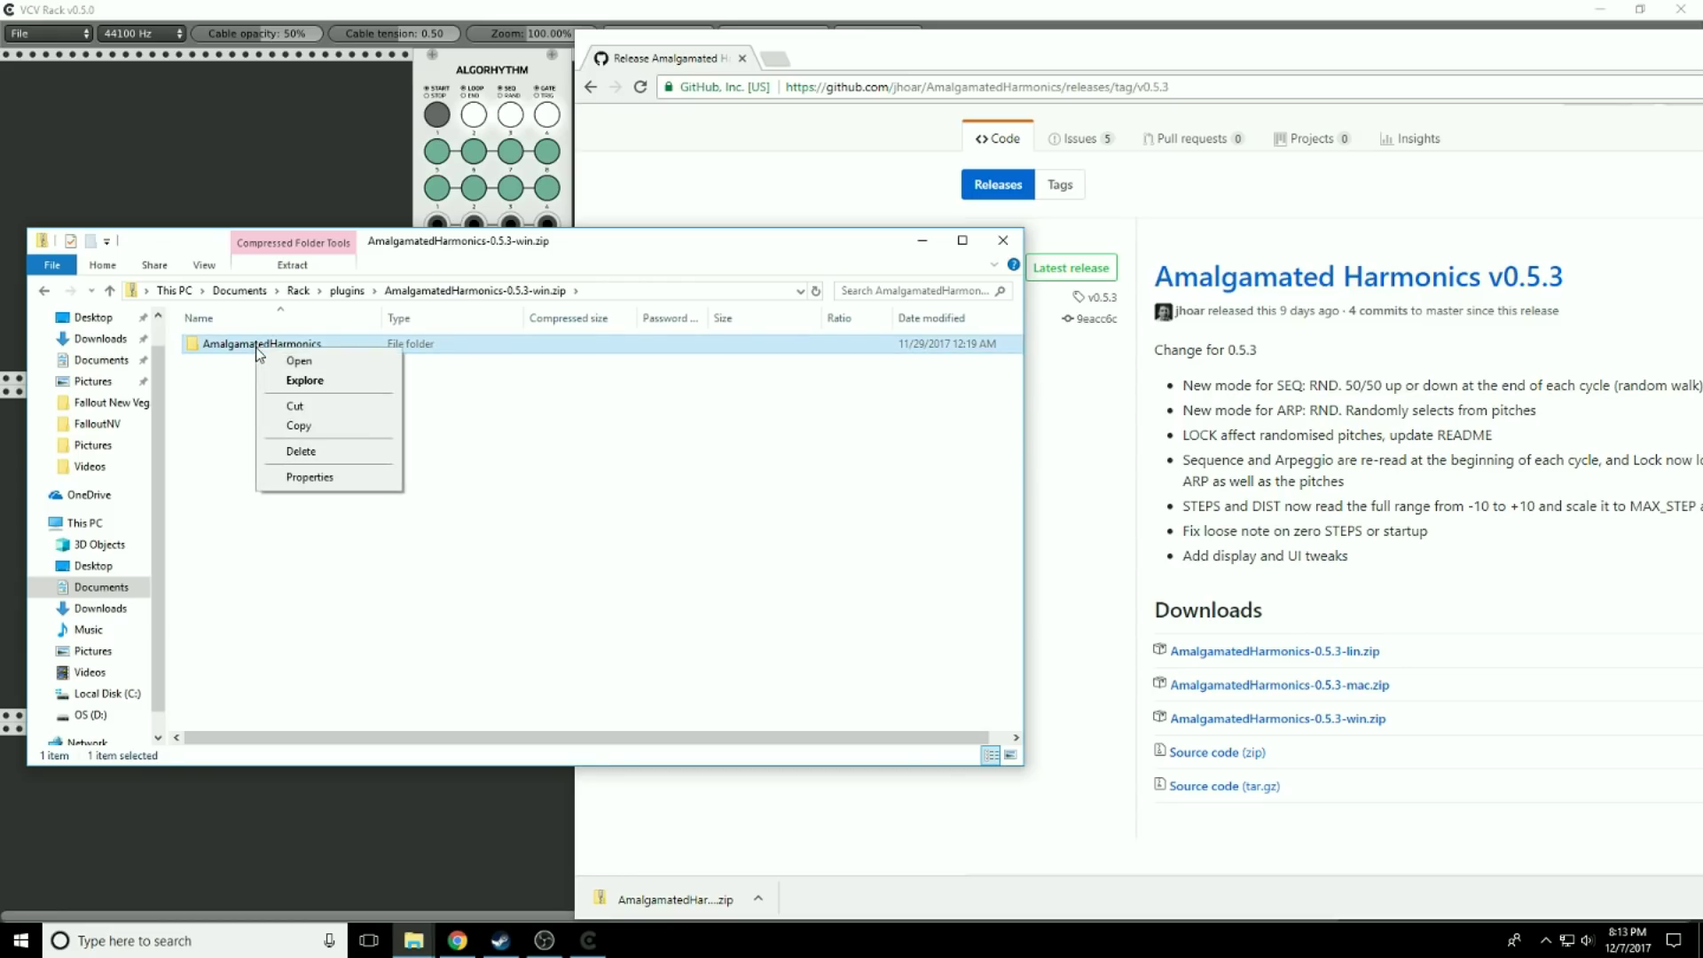
click(310, 427)
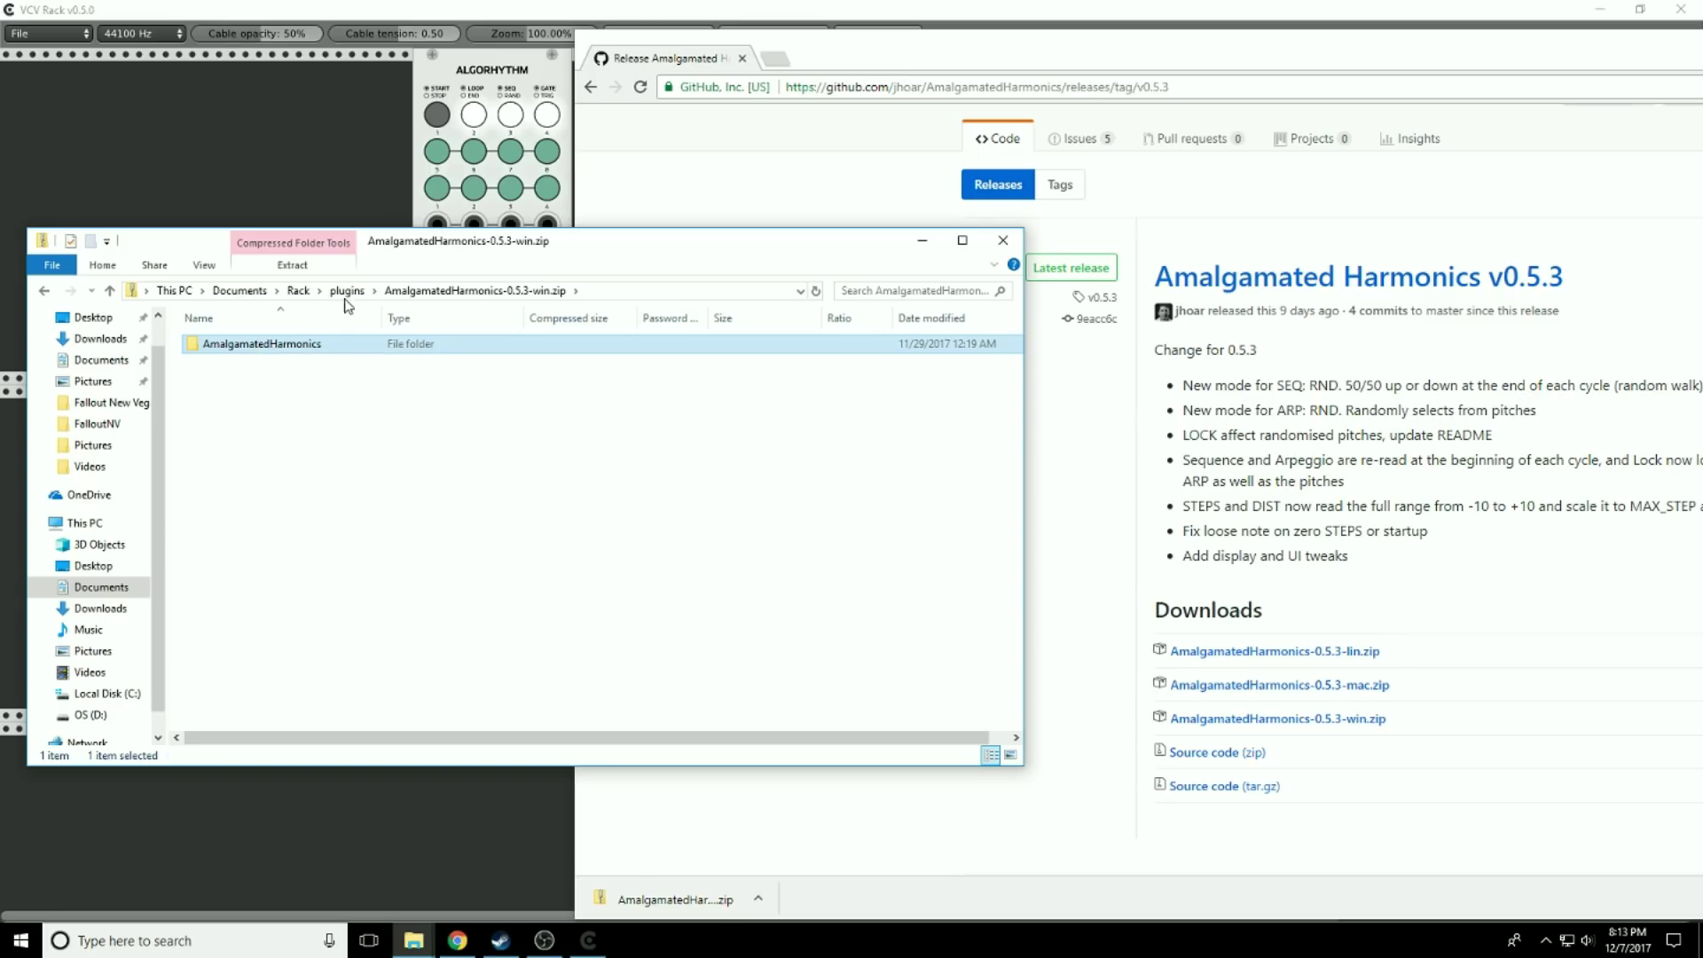
click(347, 292)
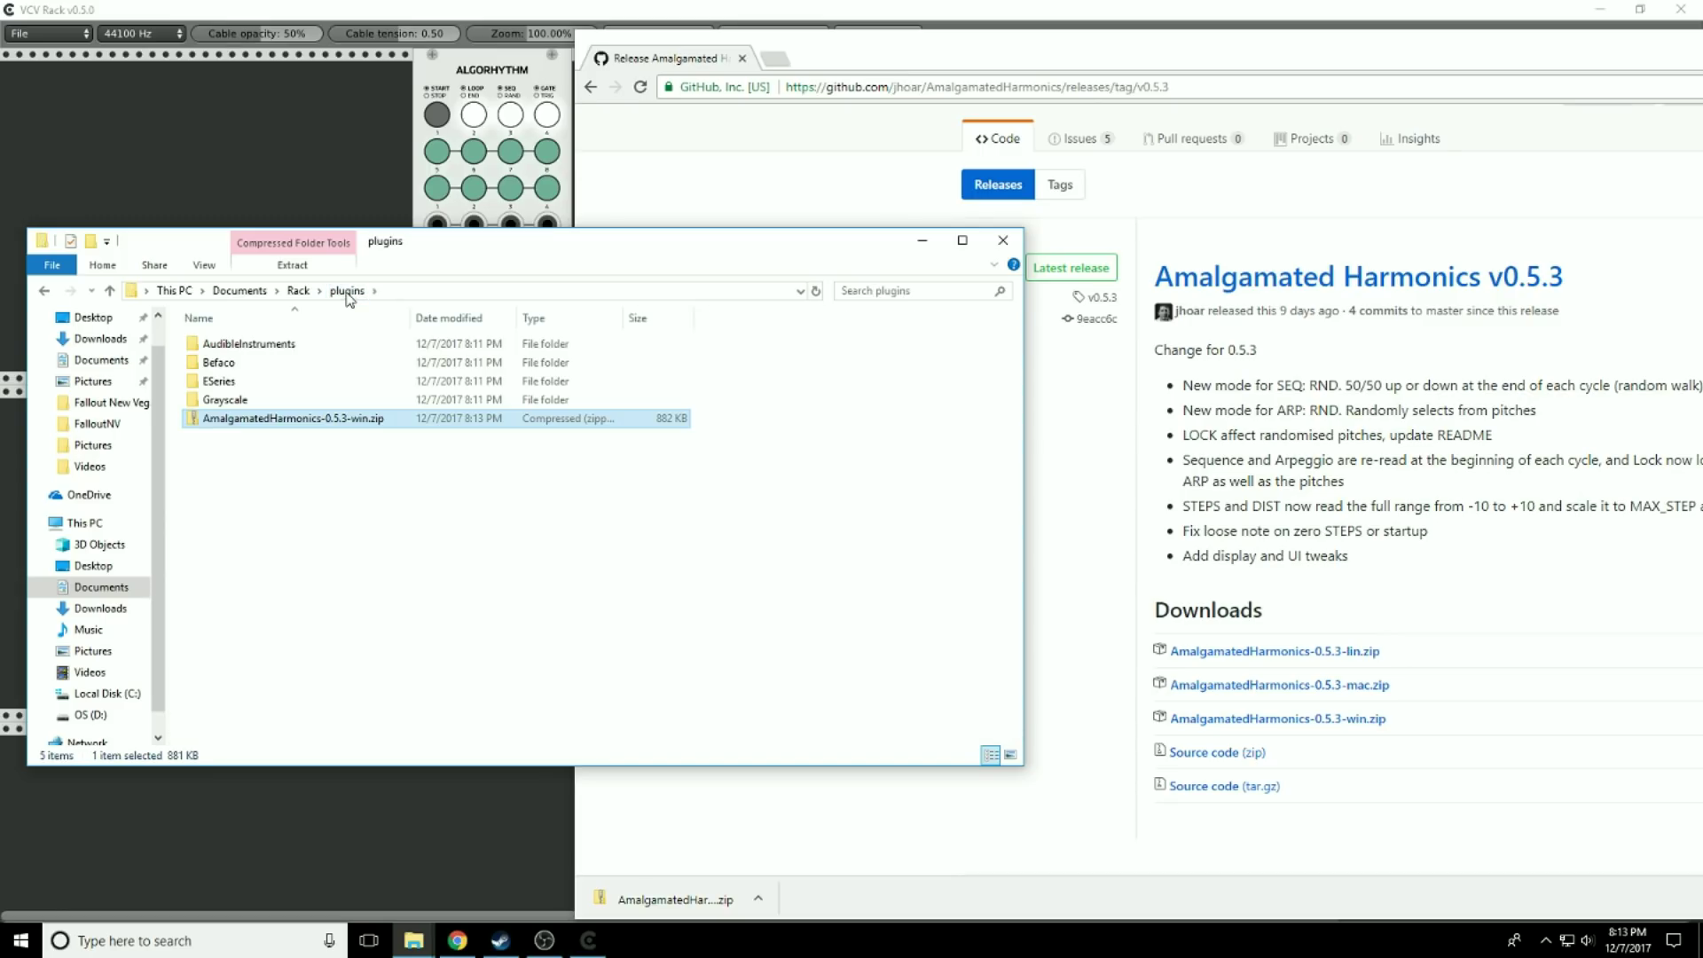
right_click(255, 475)
click(296, 623)
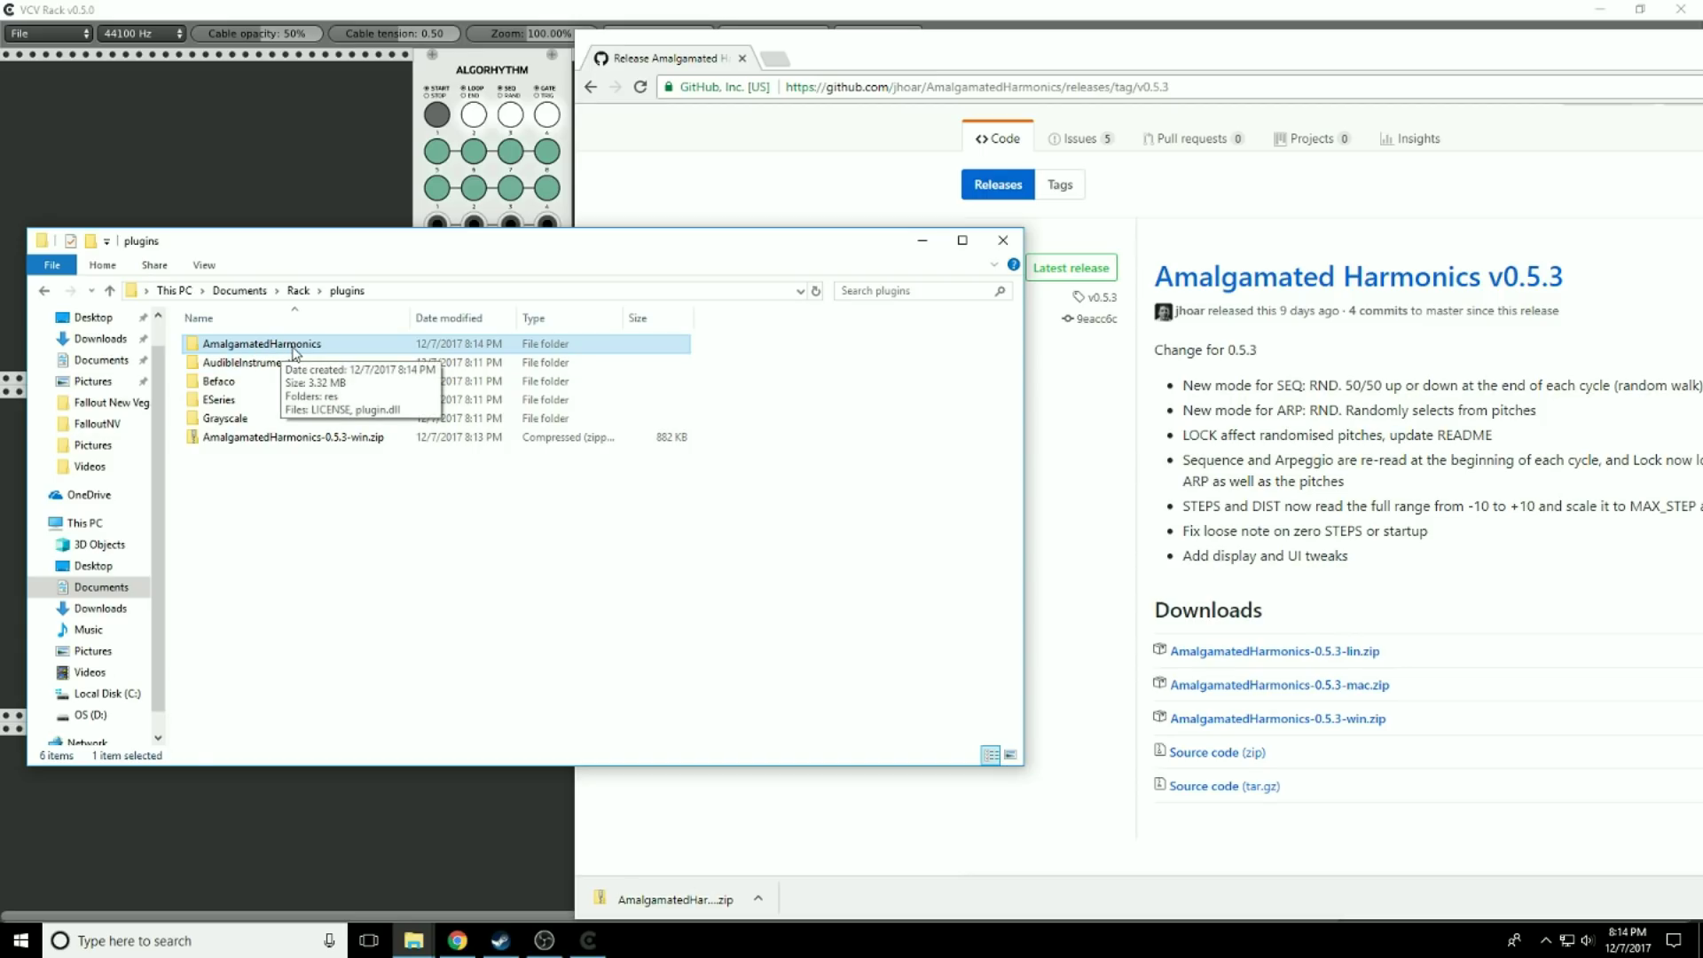
Quit VCV Rack and relaunch it from the Rack.exe desktop shortcut
click(327, 145)
right_click(330, 163)
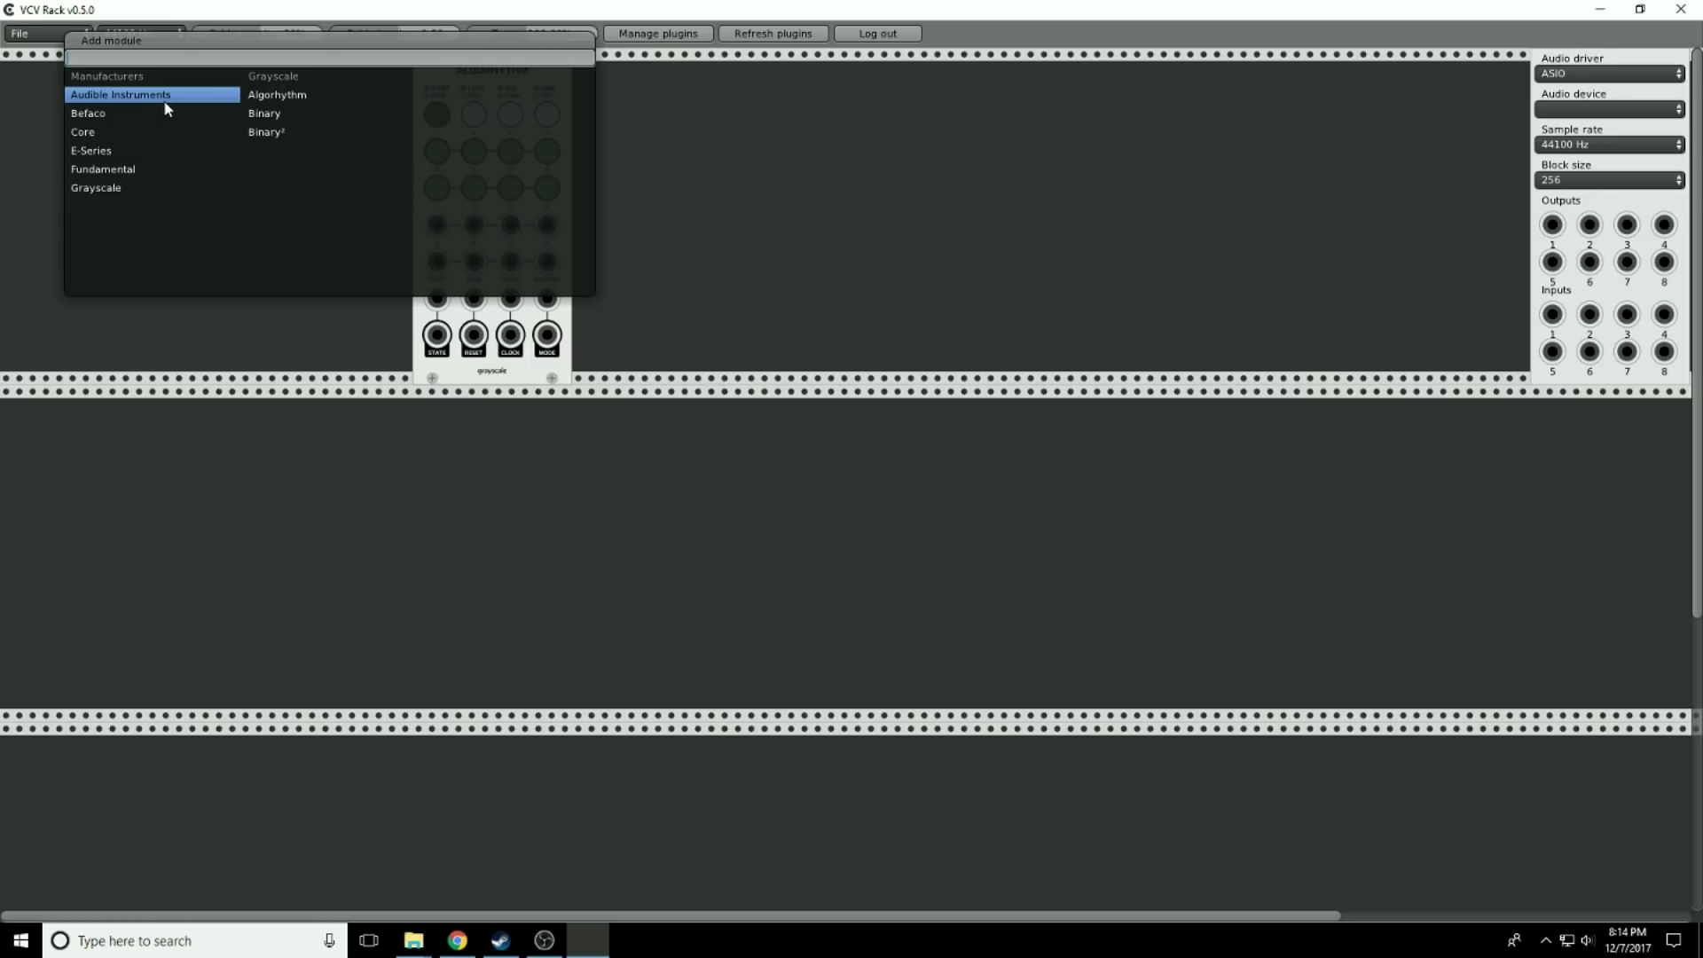
click(759, 160)
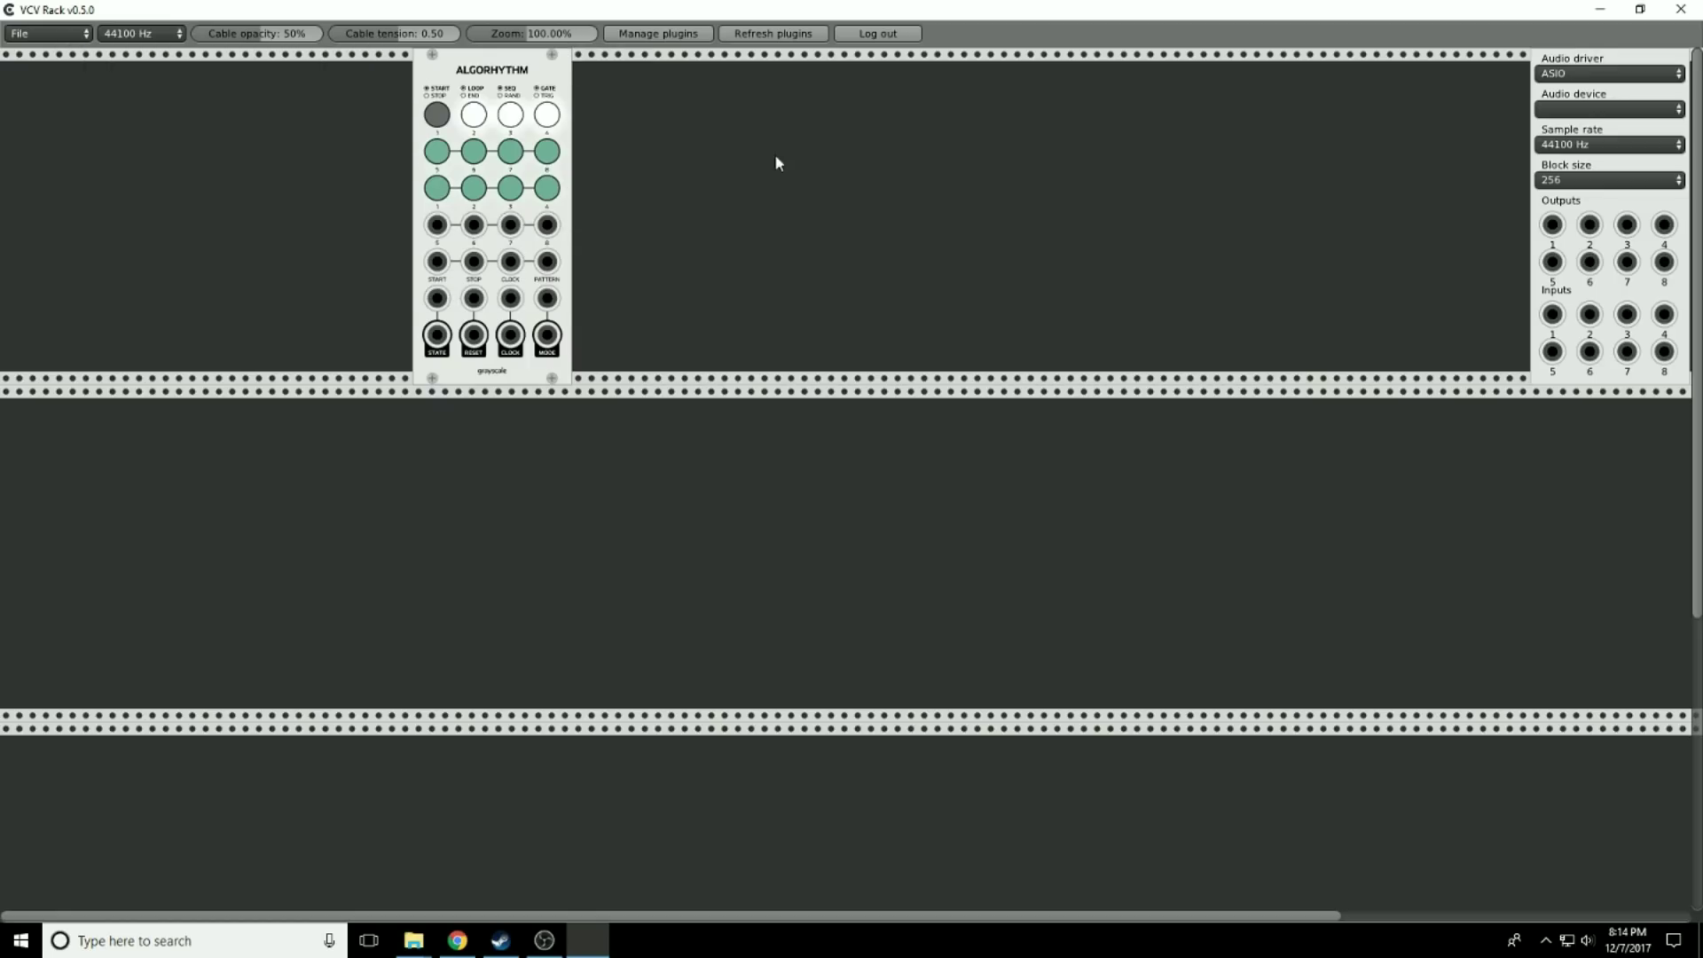
click(1674, 8)
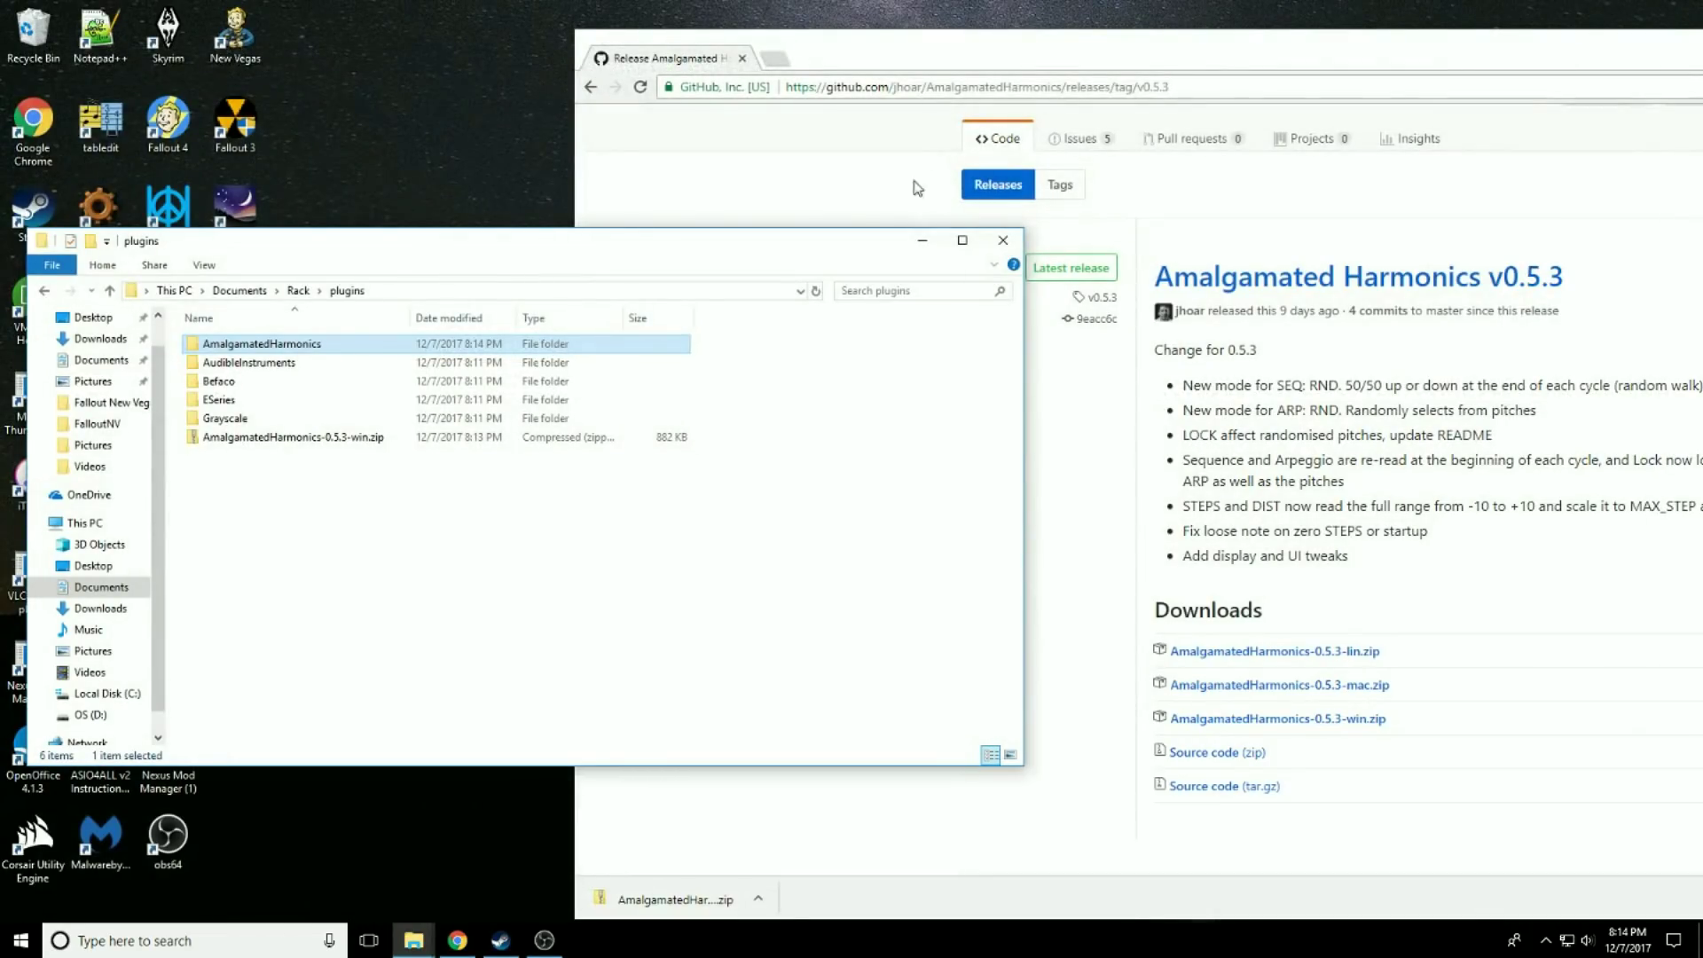
click(923, 239)
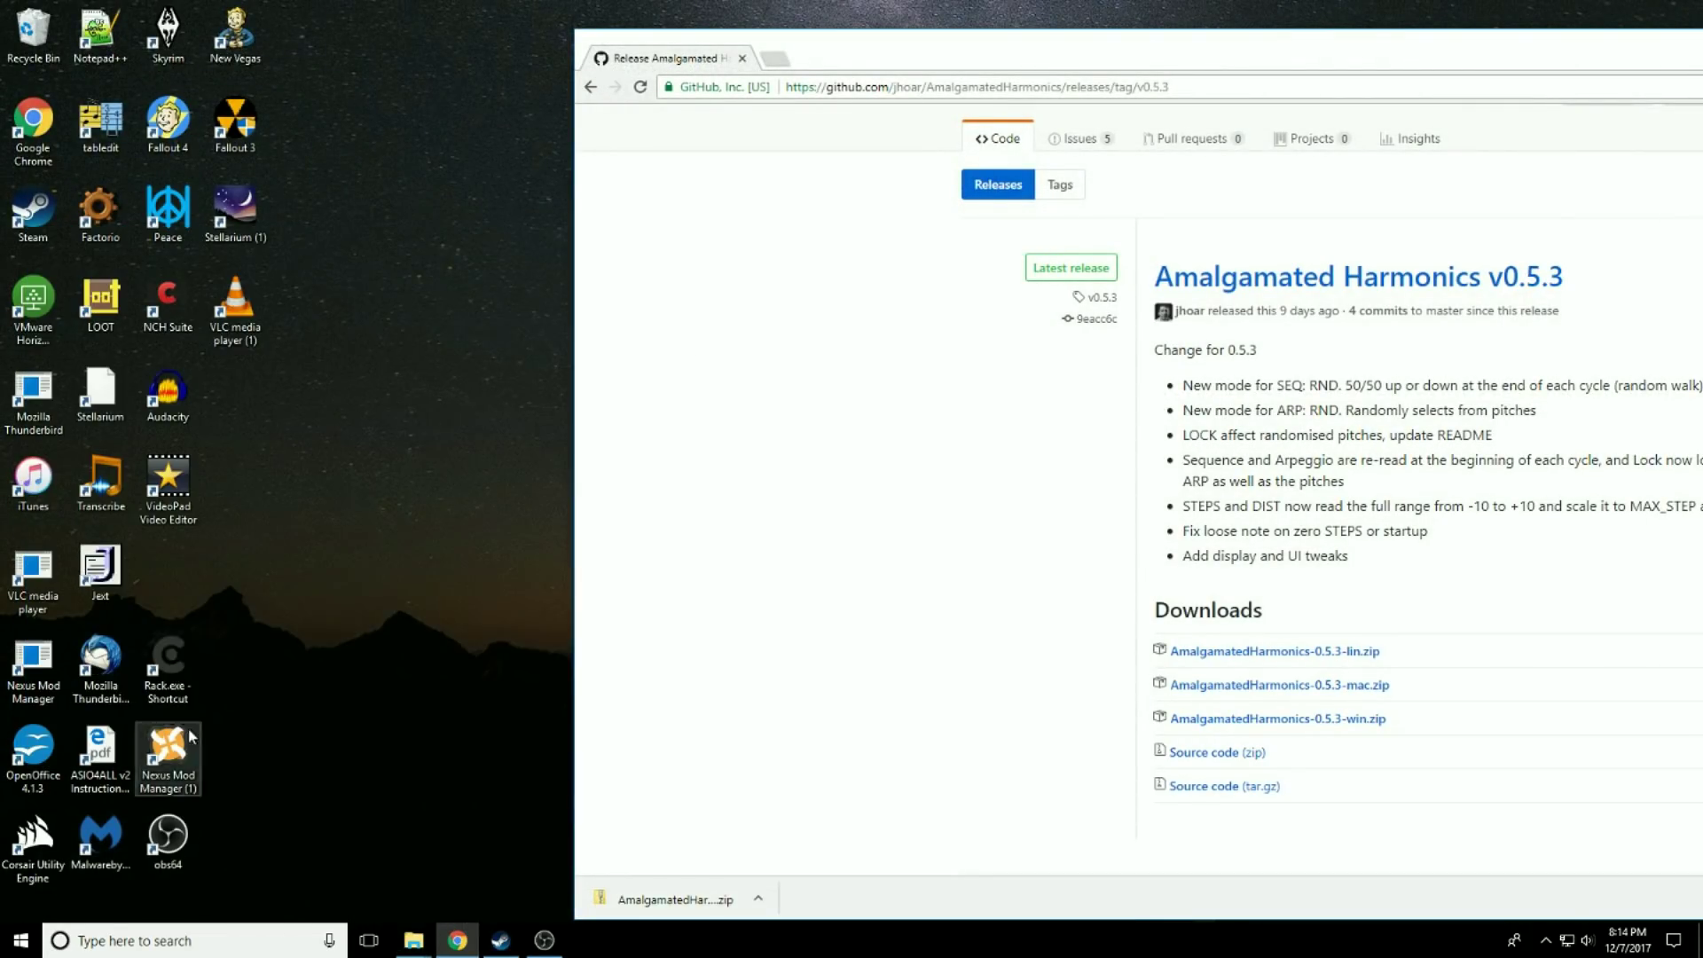
double_click(162, 685)
Confirm Amalgamated Harmonics' Scale Quantizer and Arpeggiator appear in the module browser, then minimize Rack
right_click(273, 197)
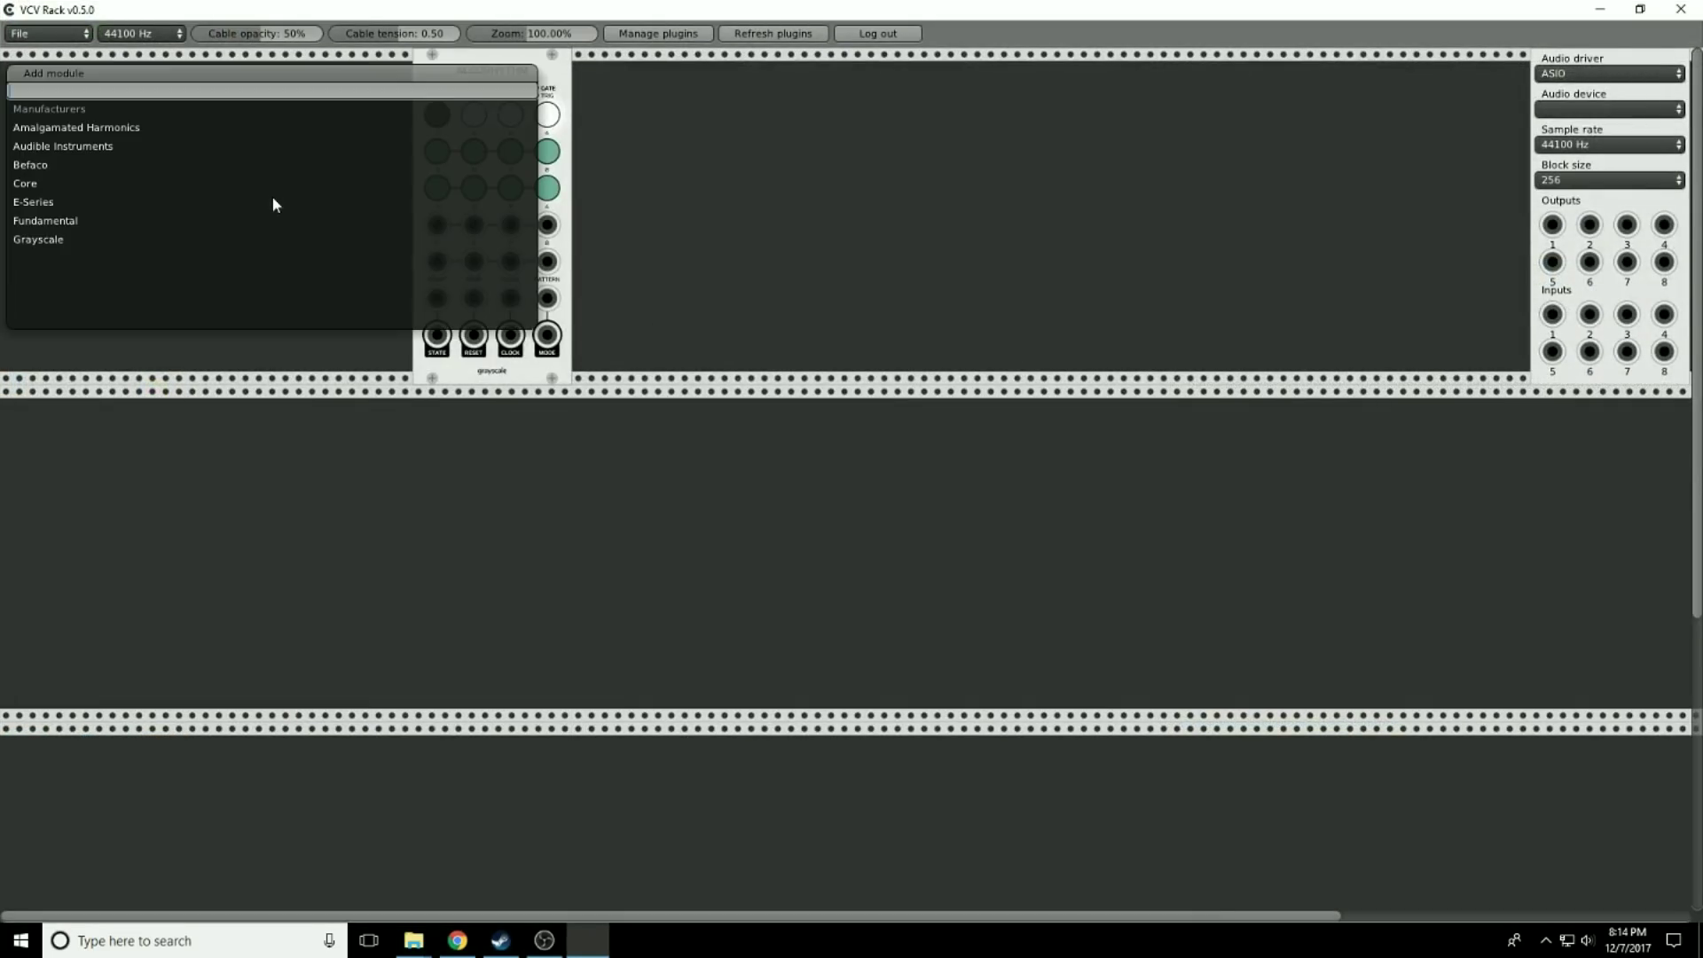
click(140, 132)
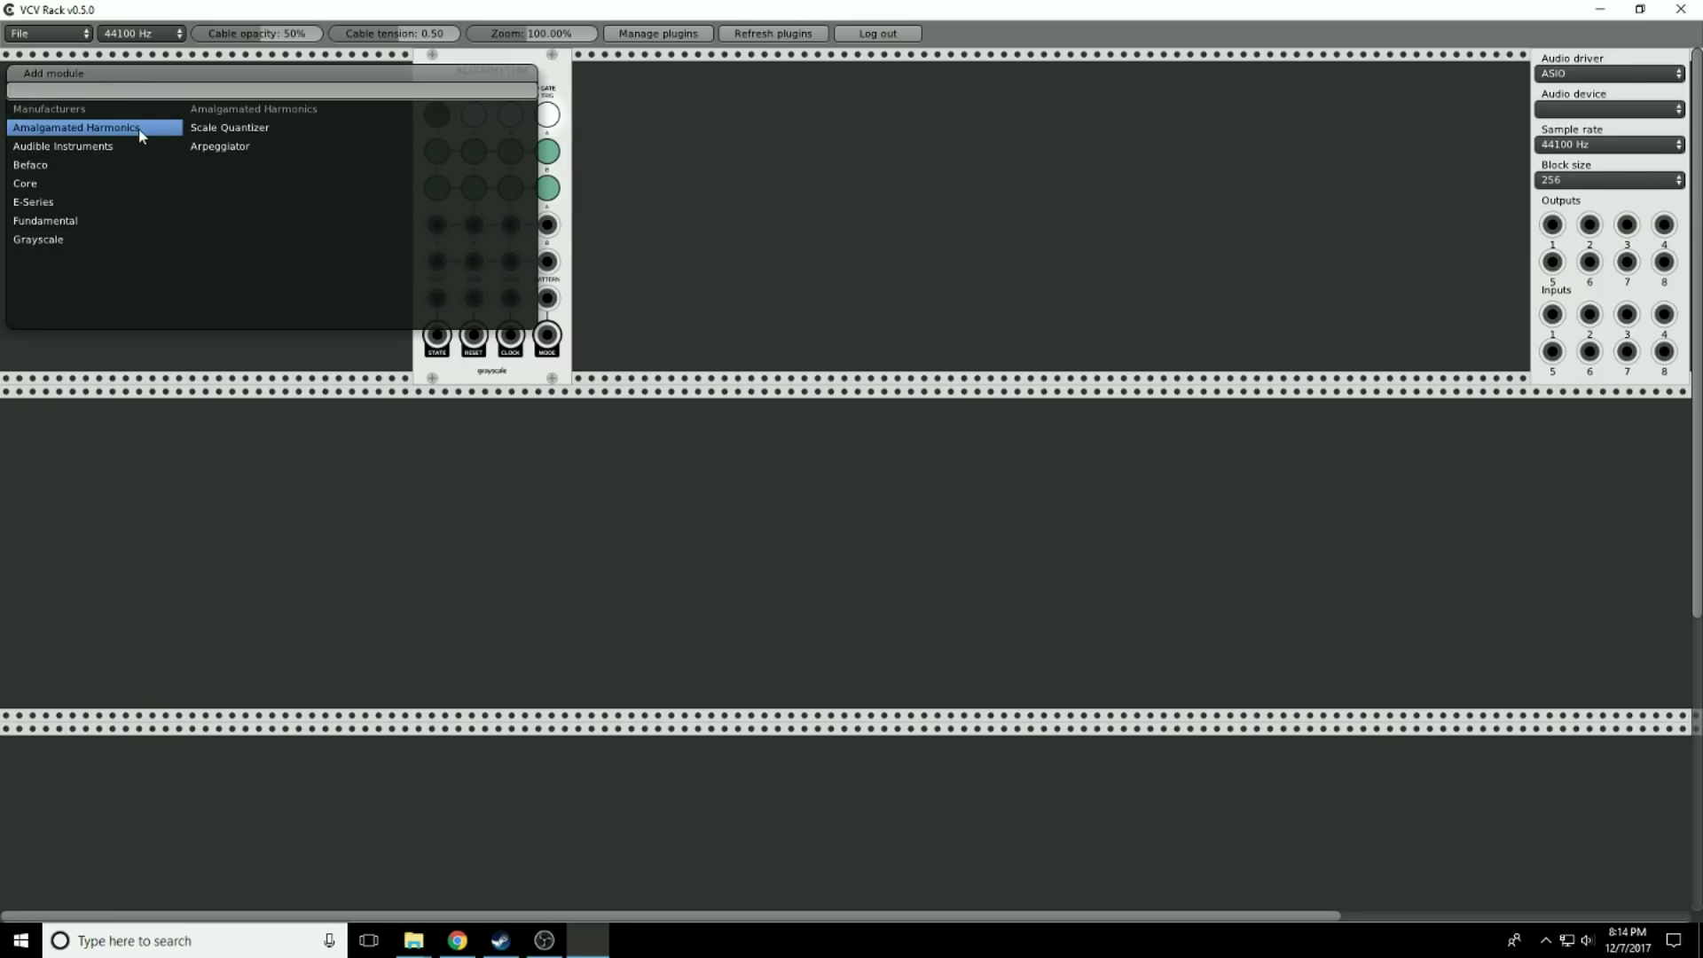
mouse_move(217, 132)
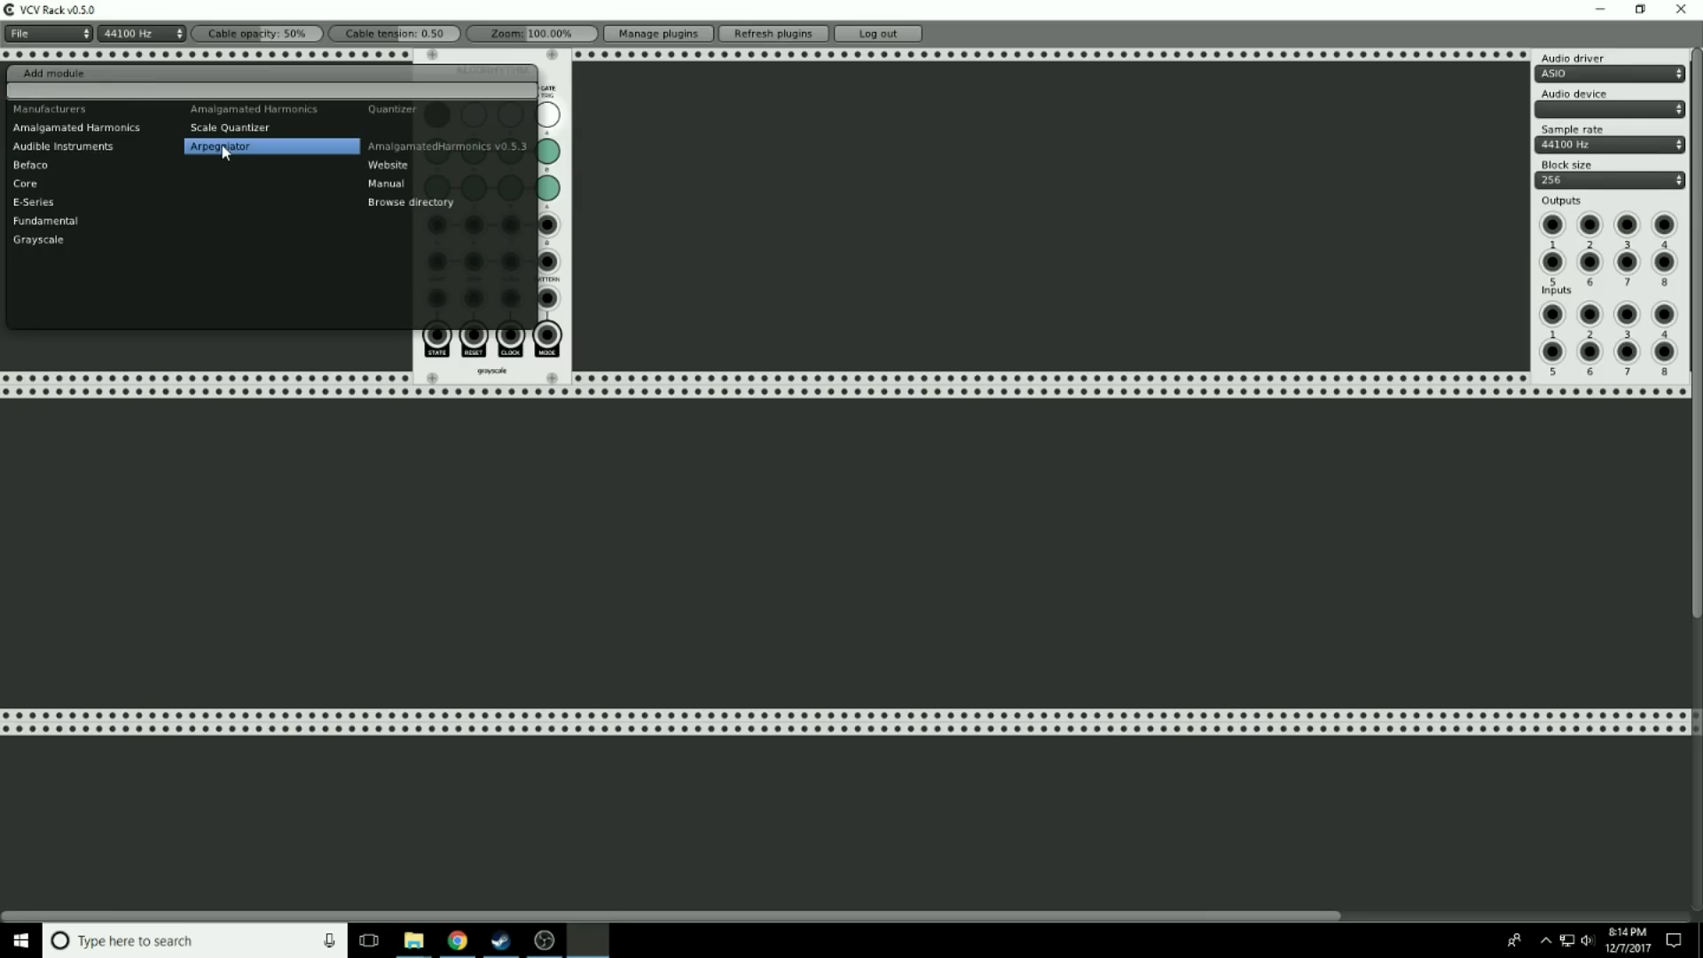
click(1600, 9)
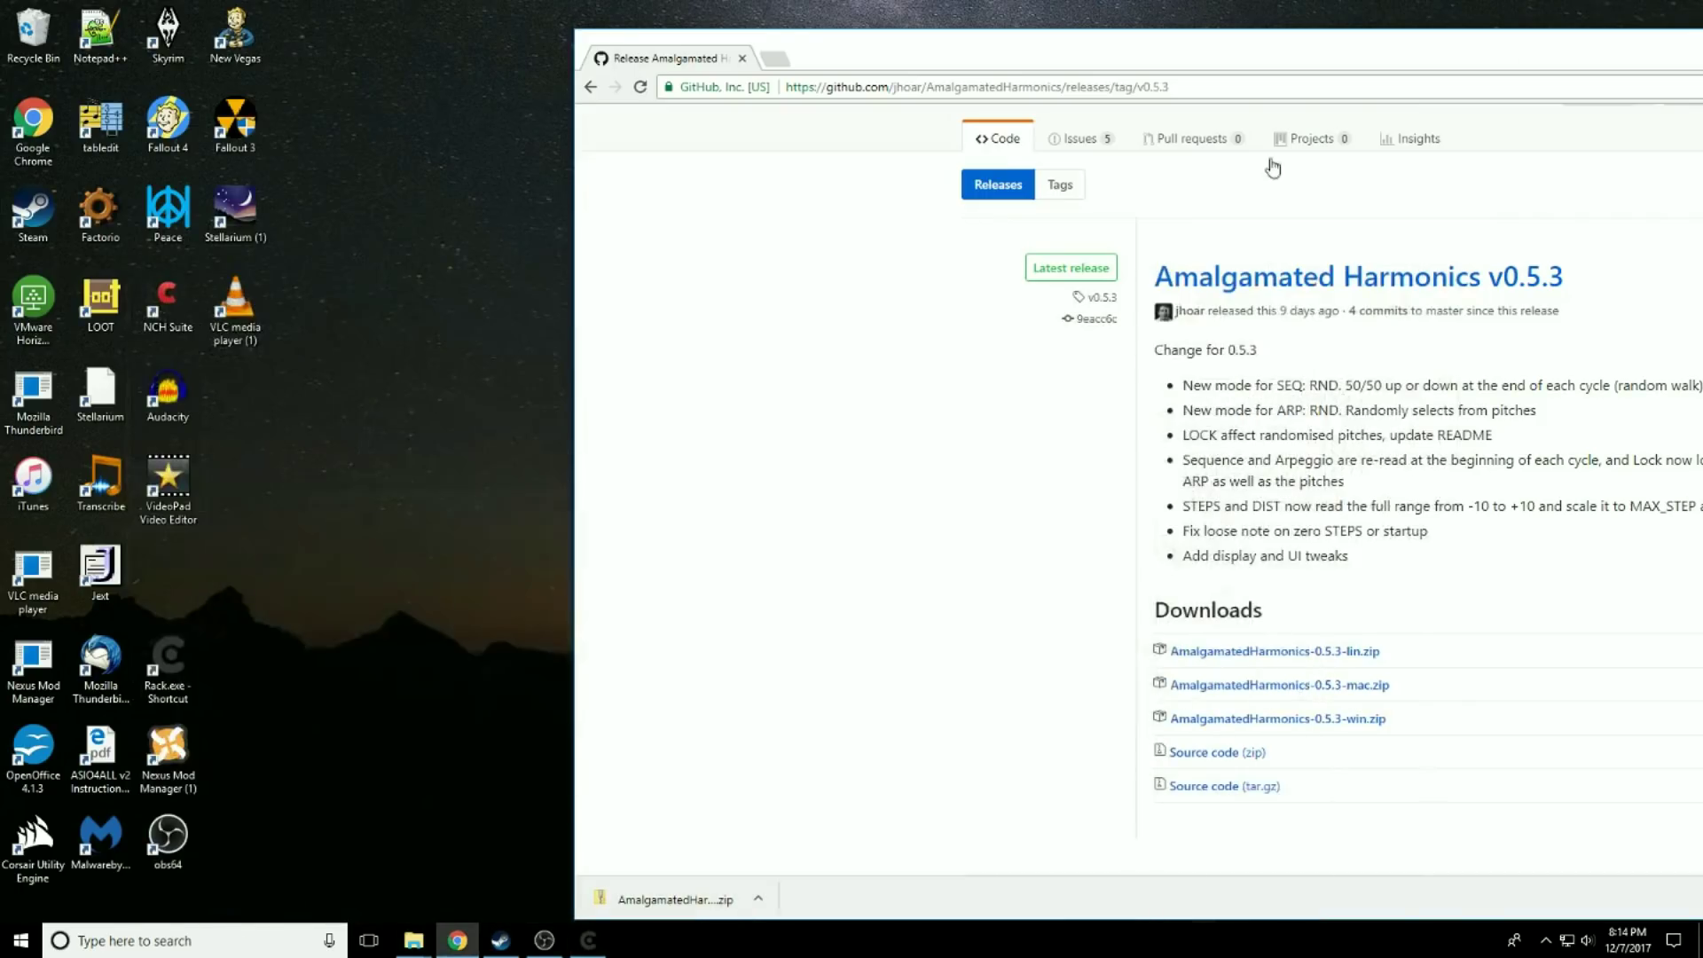
Return to the wiki's List of plugins page and scroll through the third-party plugin table
click(590, 86)
drag(1161, 53, 789, 32)
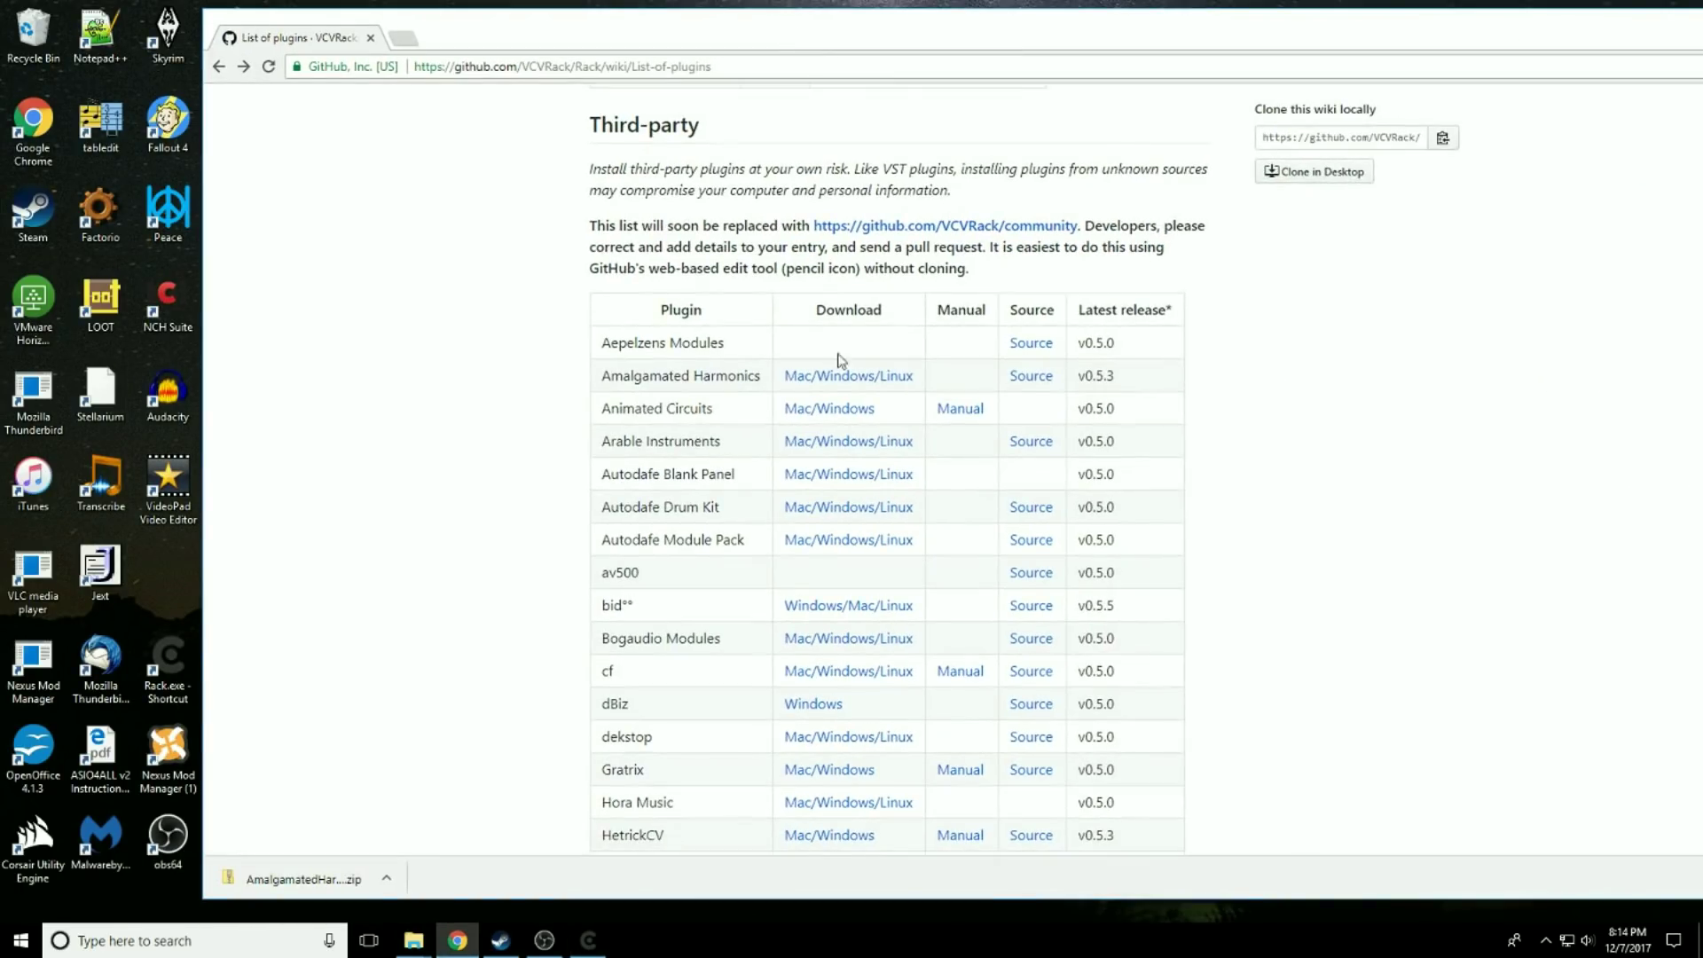
scroll(843, 391, down, 3)
scroll(852, 421, down, 15)
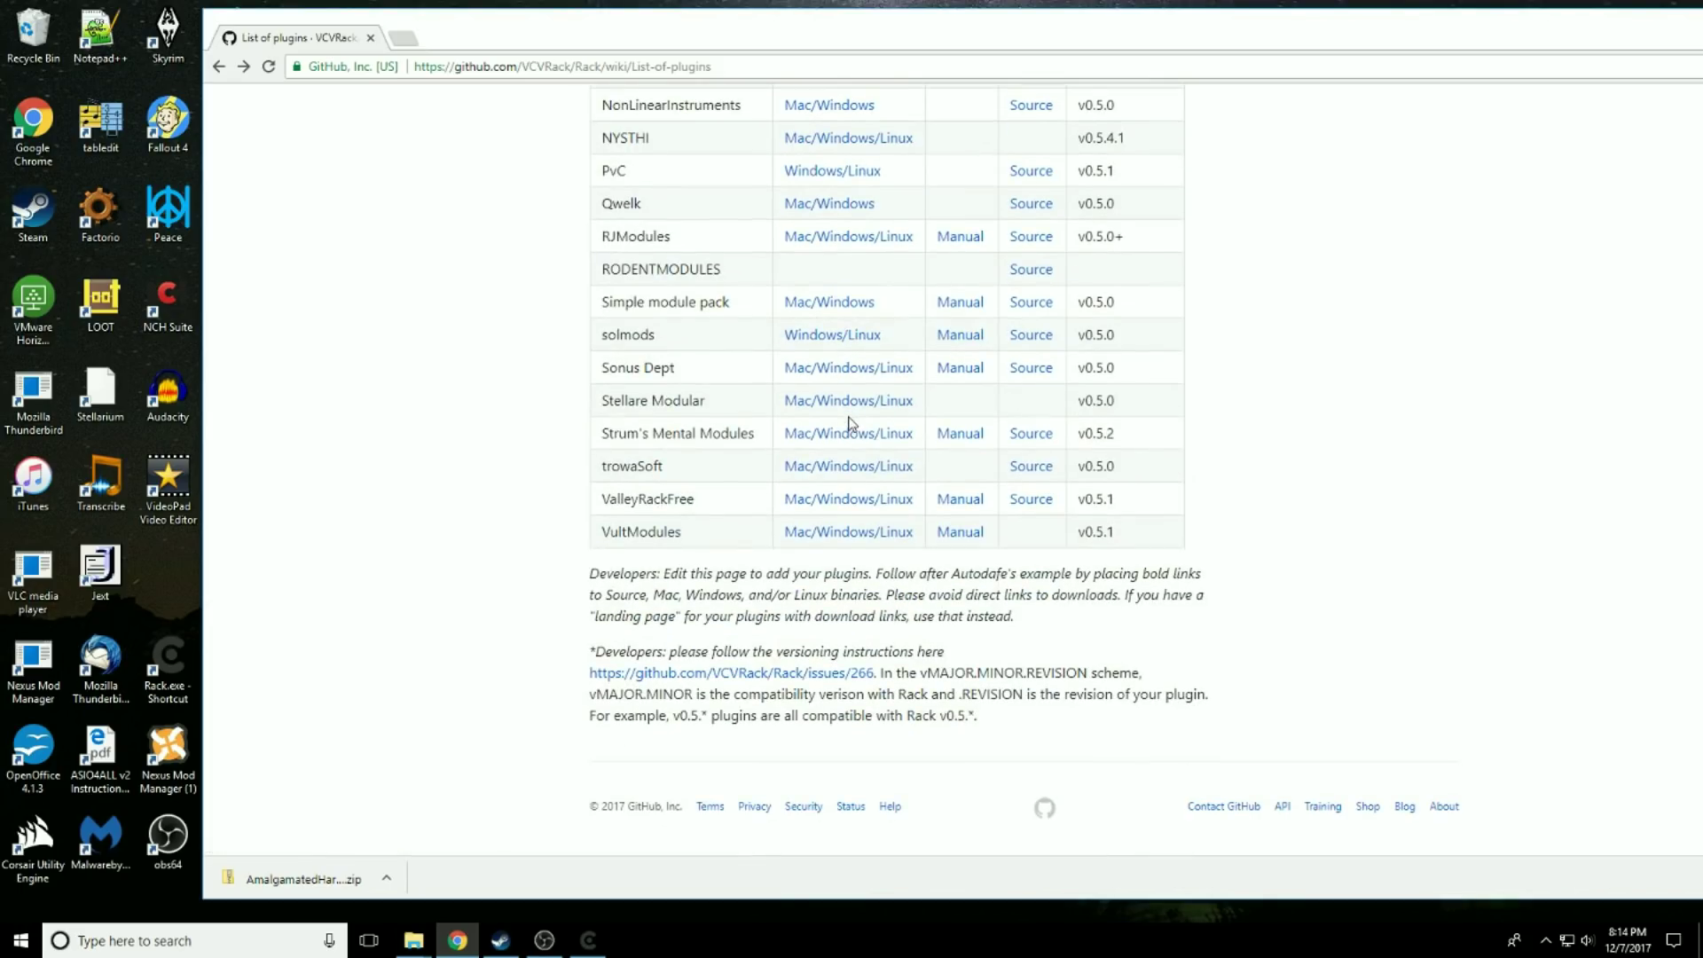
scroll(838, 481, up, 15)
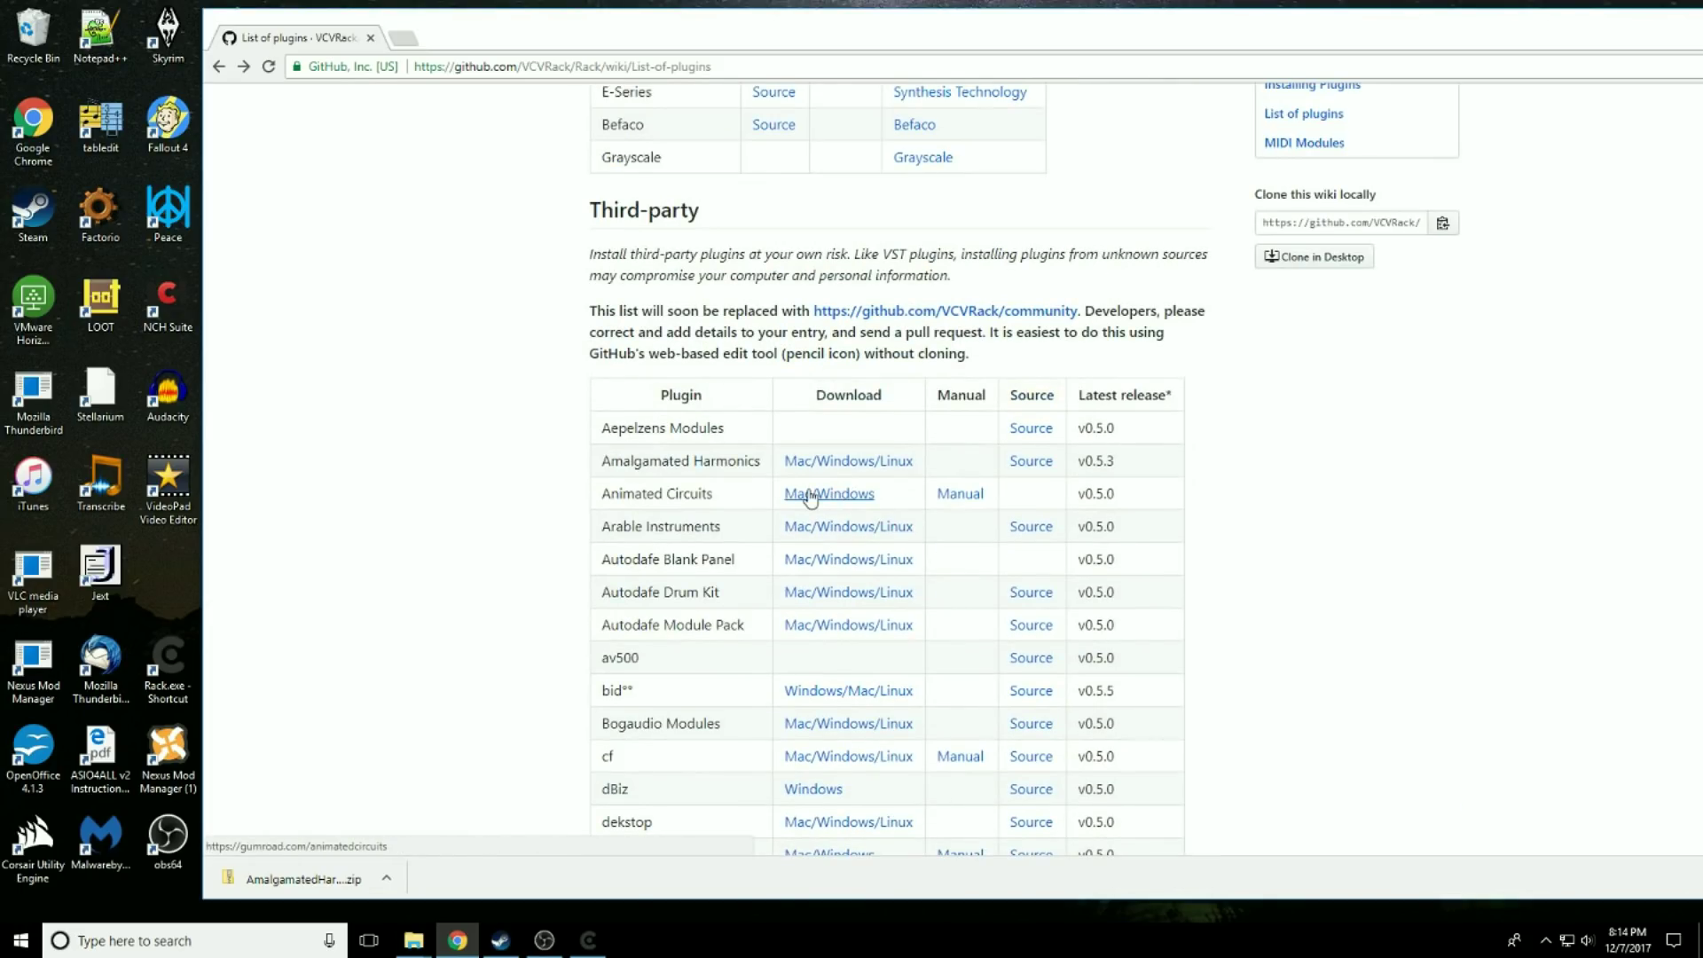
scroll(810, 497, down, 1)
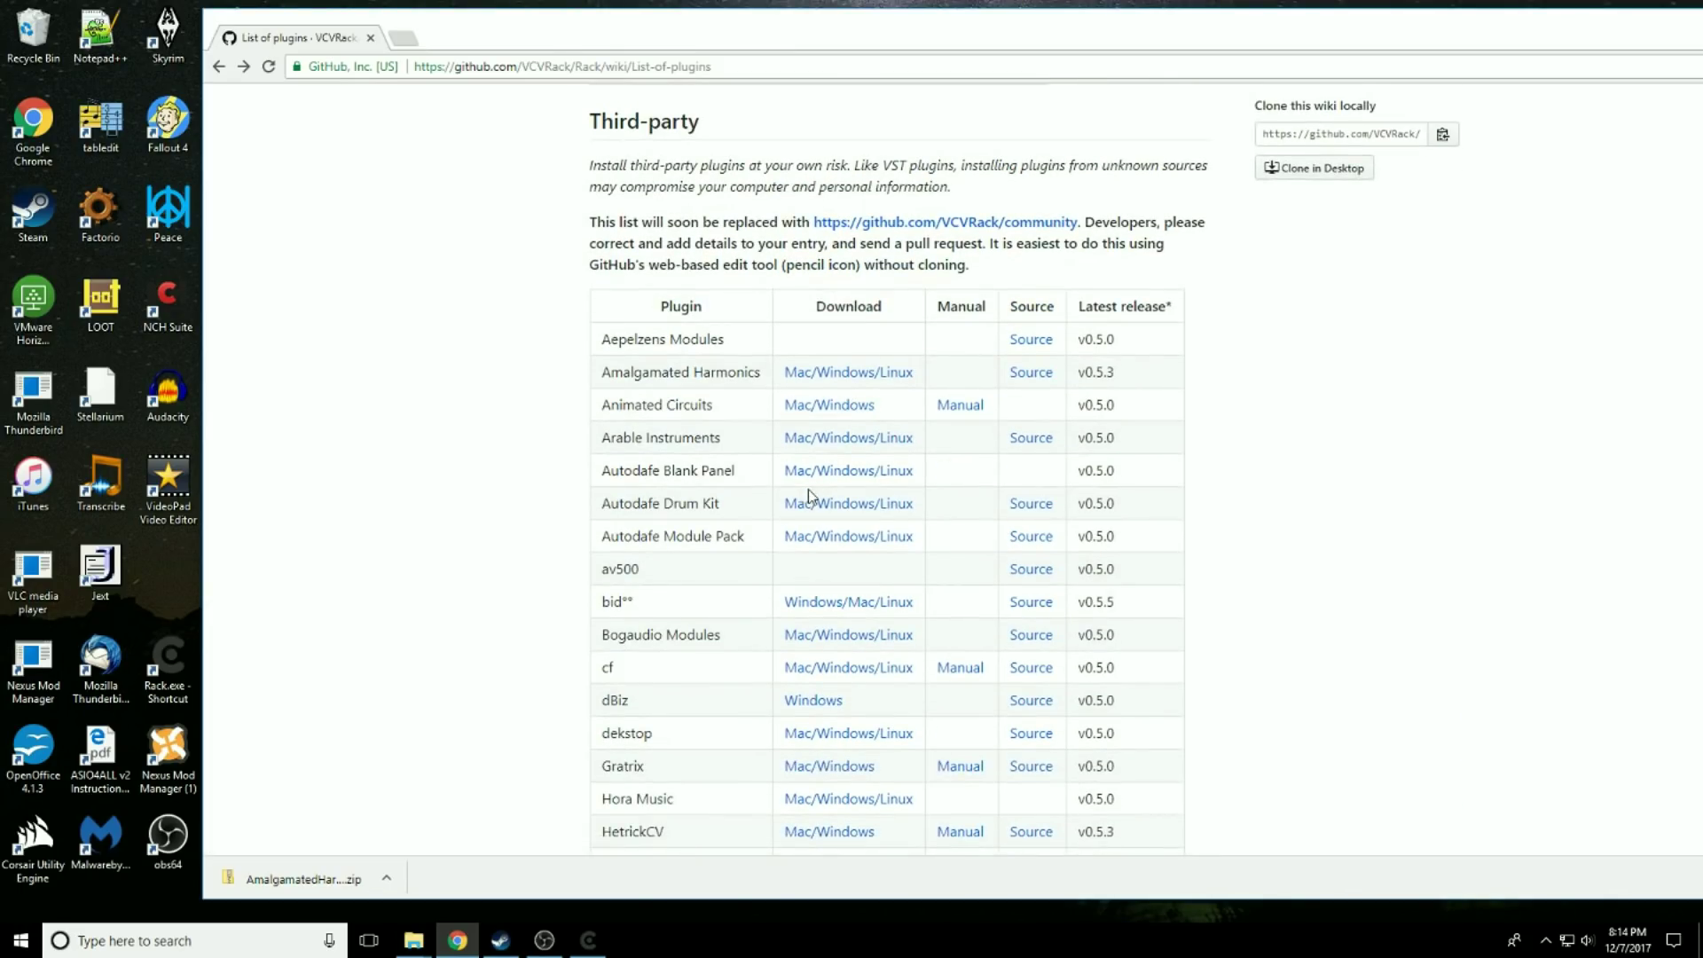
scroll(808, 489, down, 1)
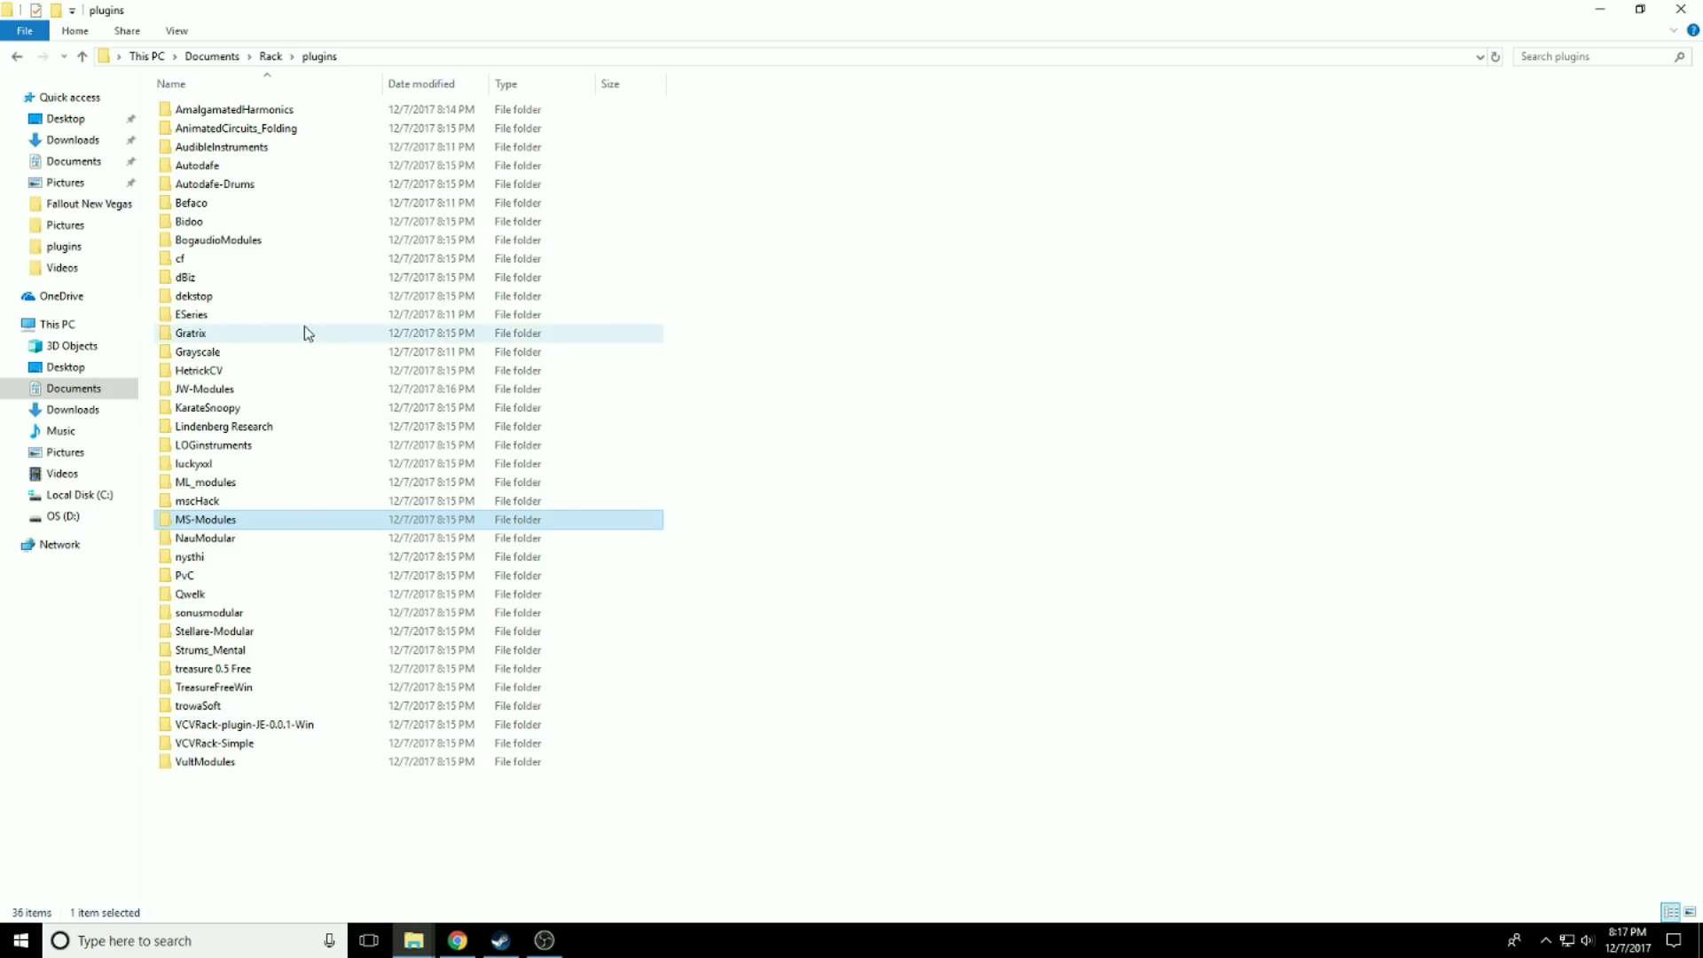
Minimize File Explorer, relaunch VCV Rack from the desktop shortcut, and bring up the Algorhythm module's menu
click(1597, 12)
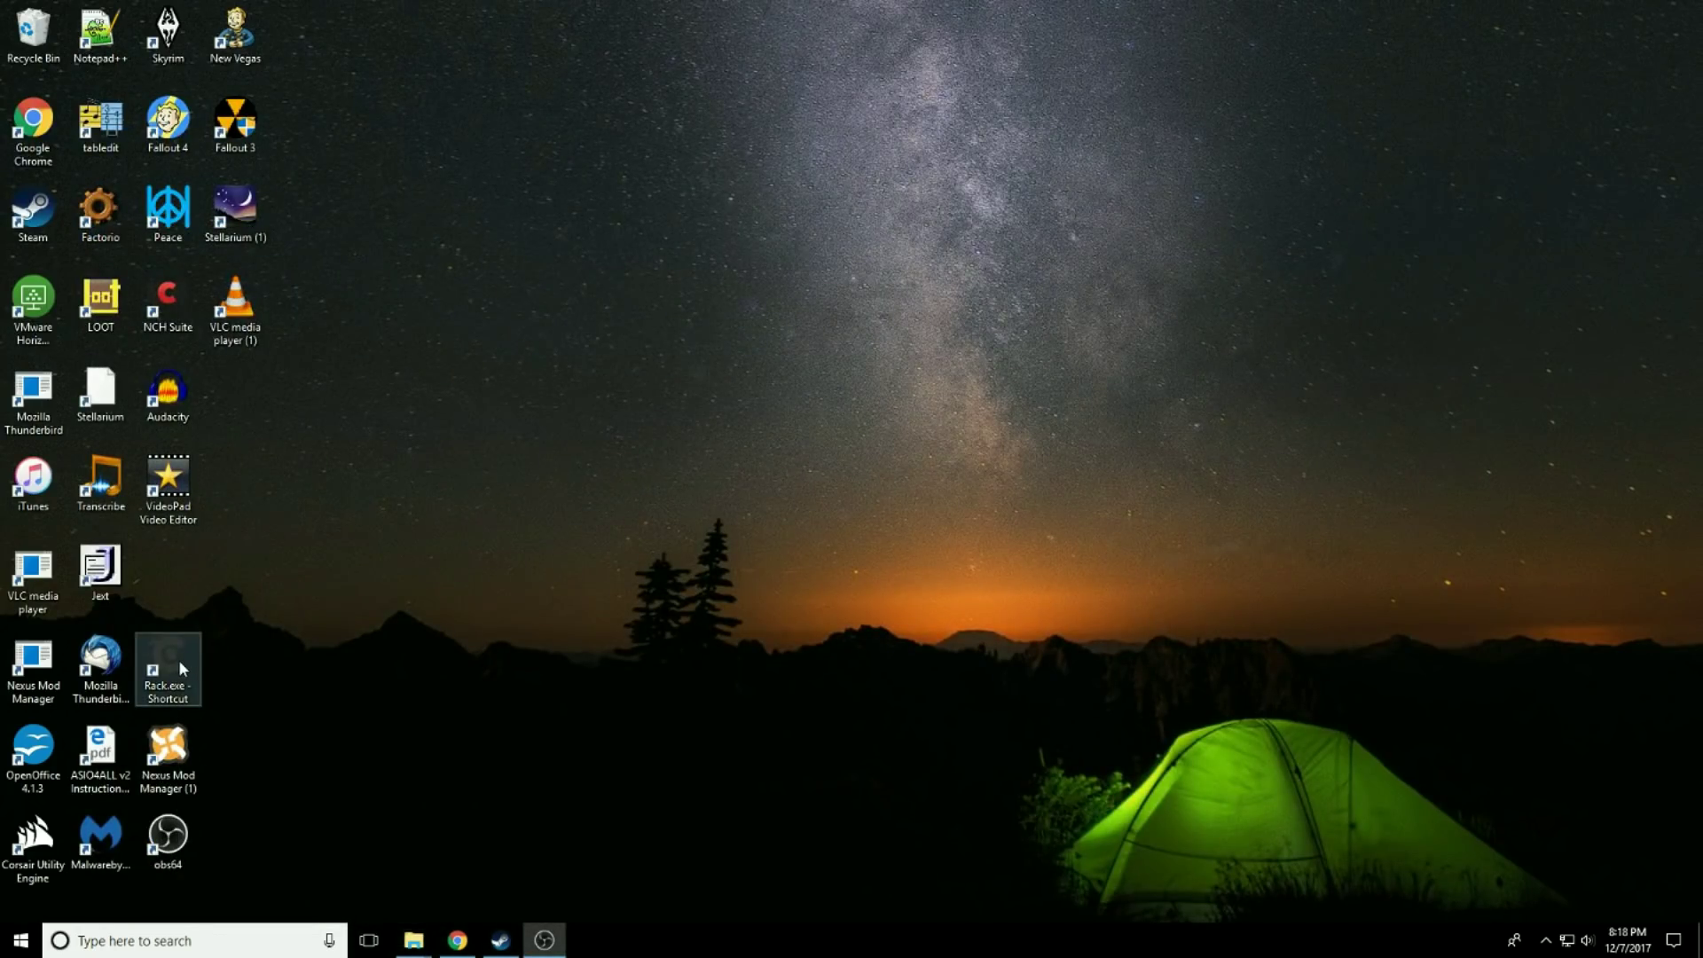
double_click(178, 660)
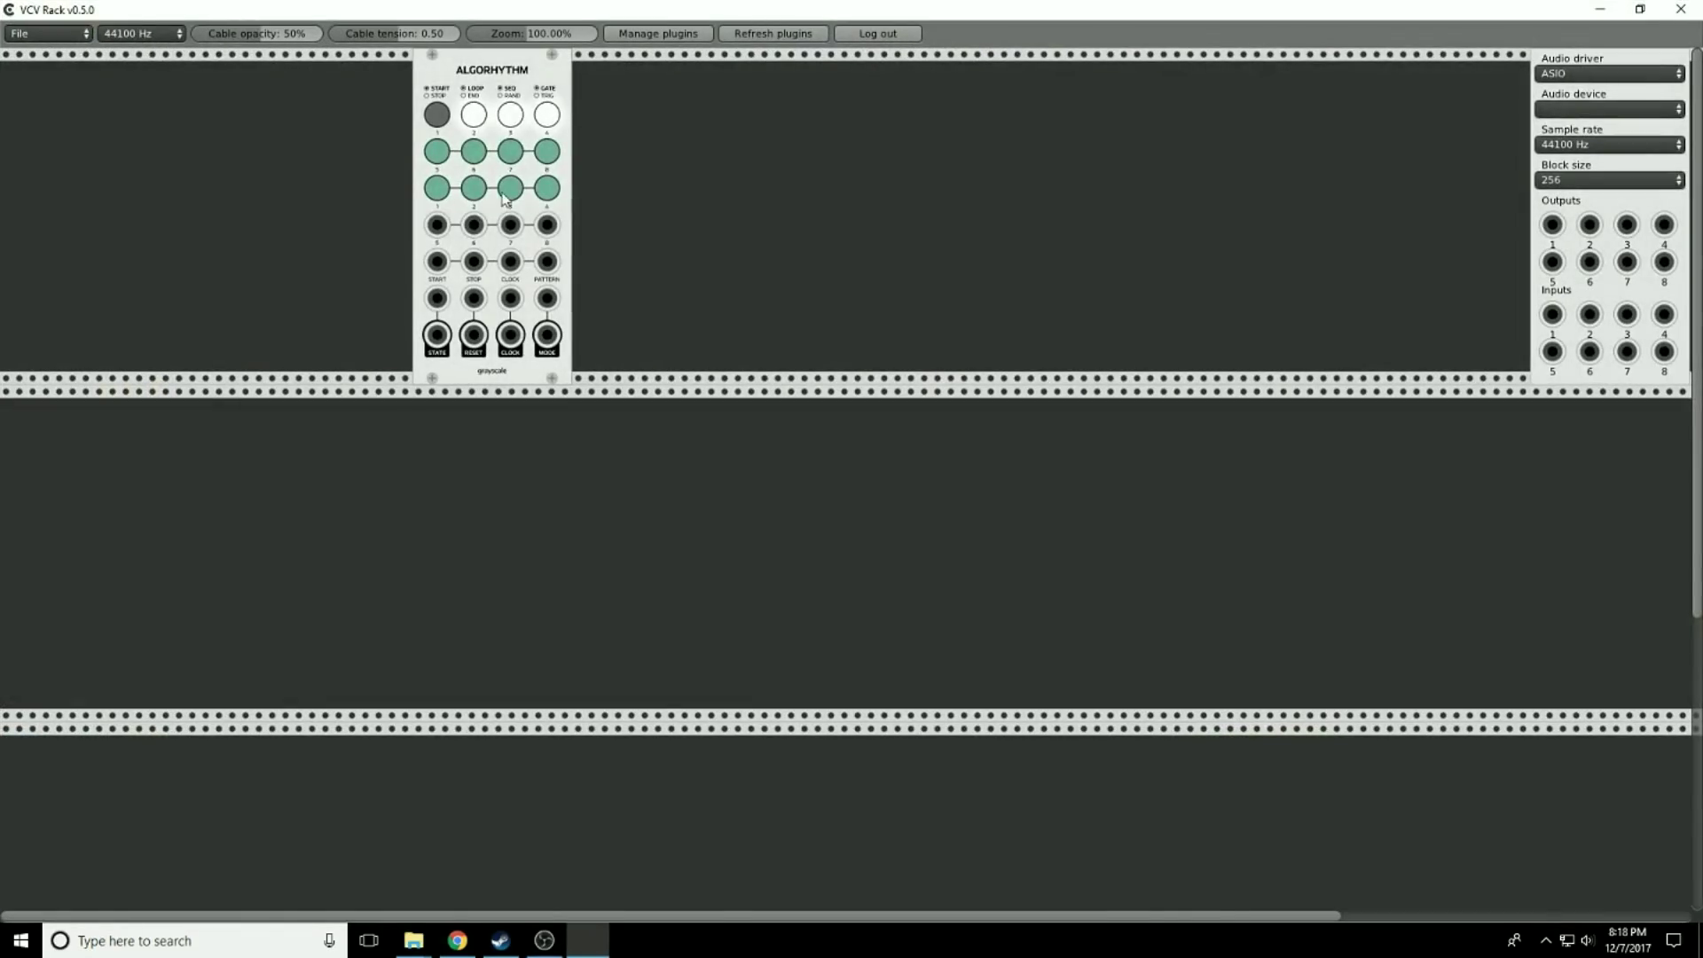
right_click(490, 75)
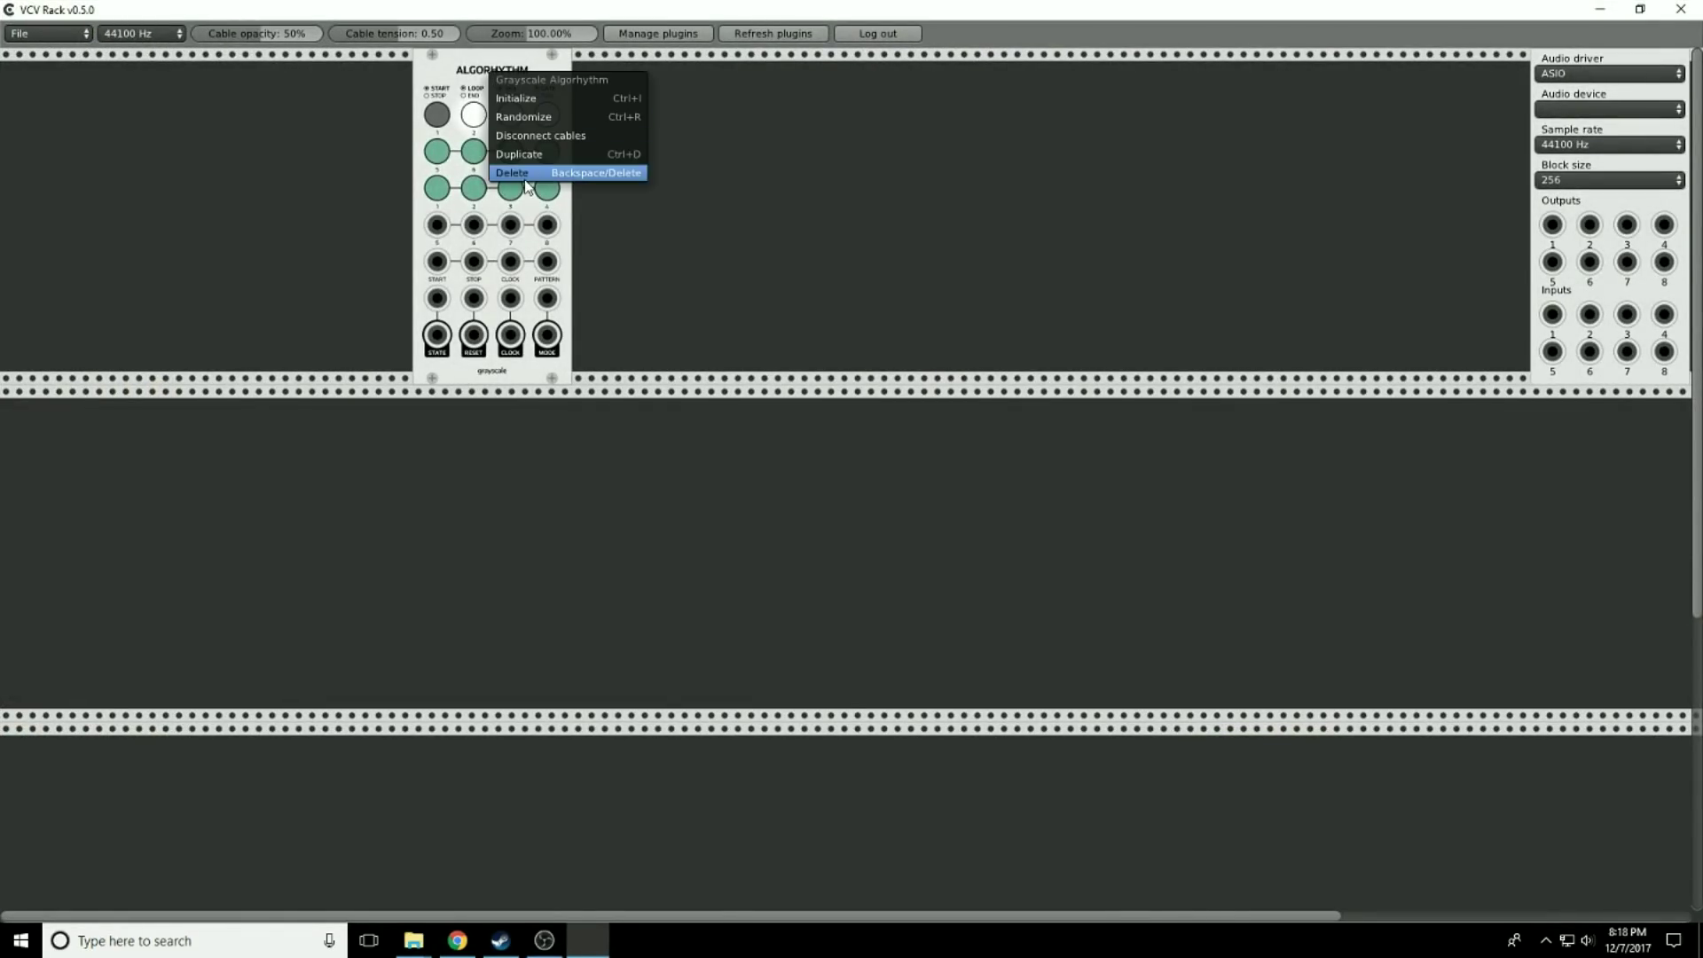
Delete the Algorhythm module and browse the new LindenbergResearch and NauModular modules
click(526, 173)
right_click(382, 156)
scroll(292, 116, down, 5)
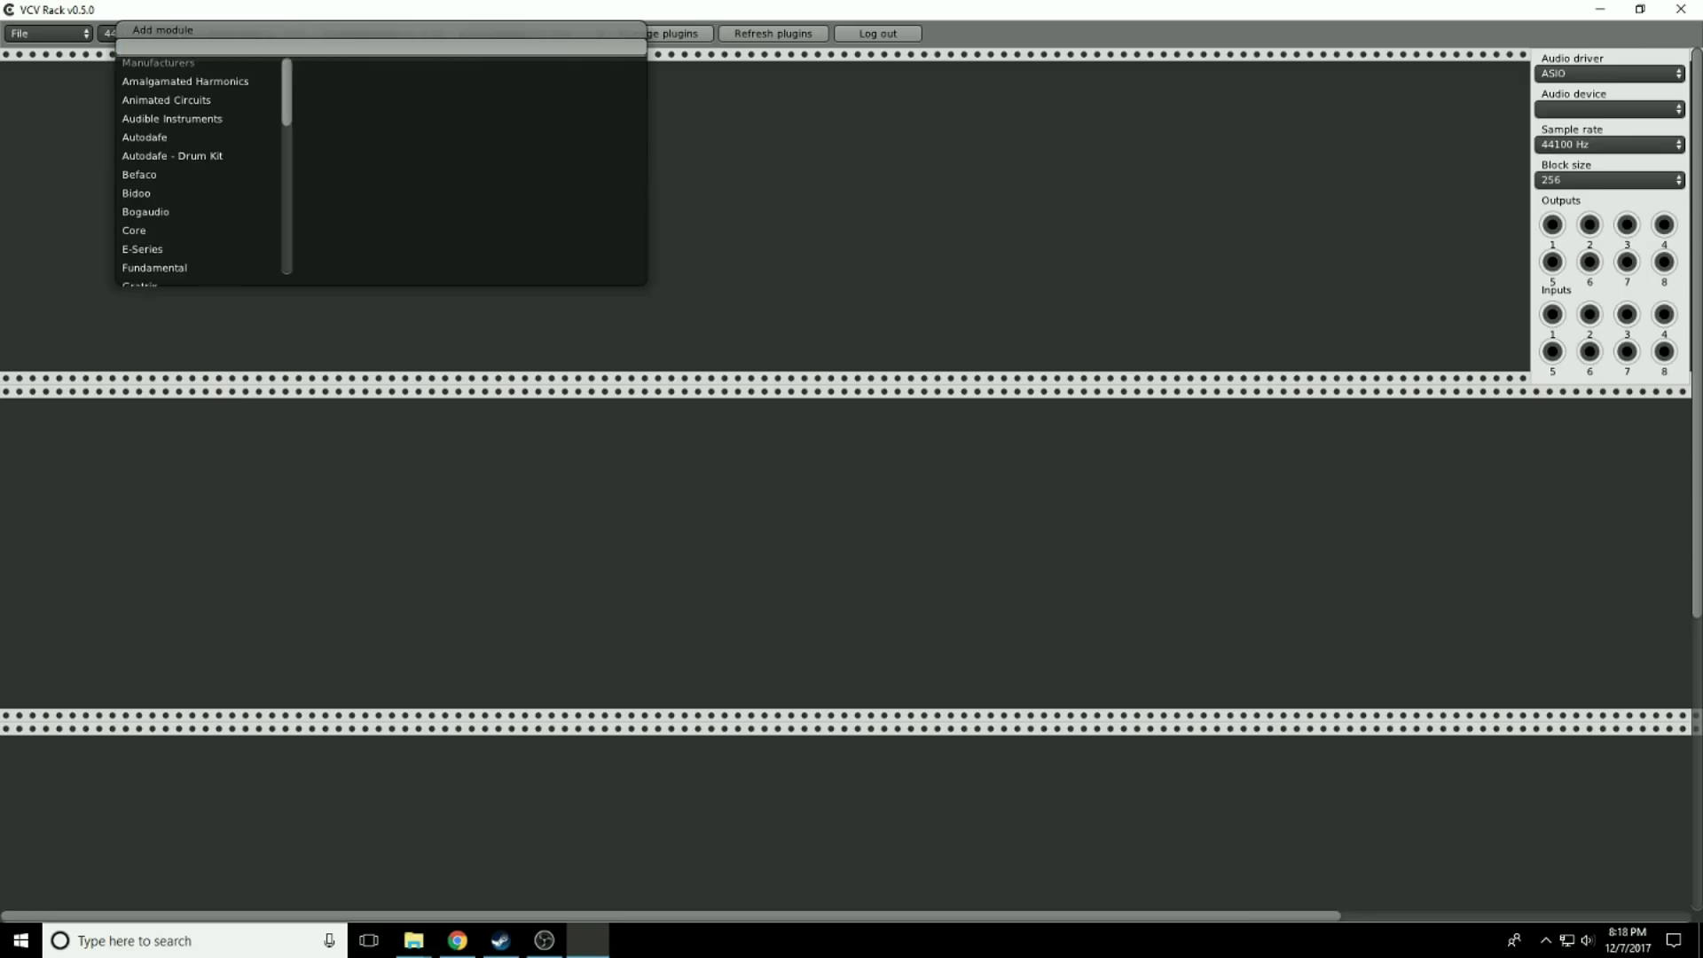
scroll(199, 168, down, 8)
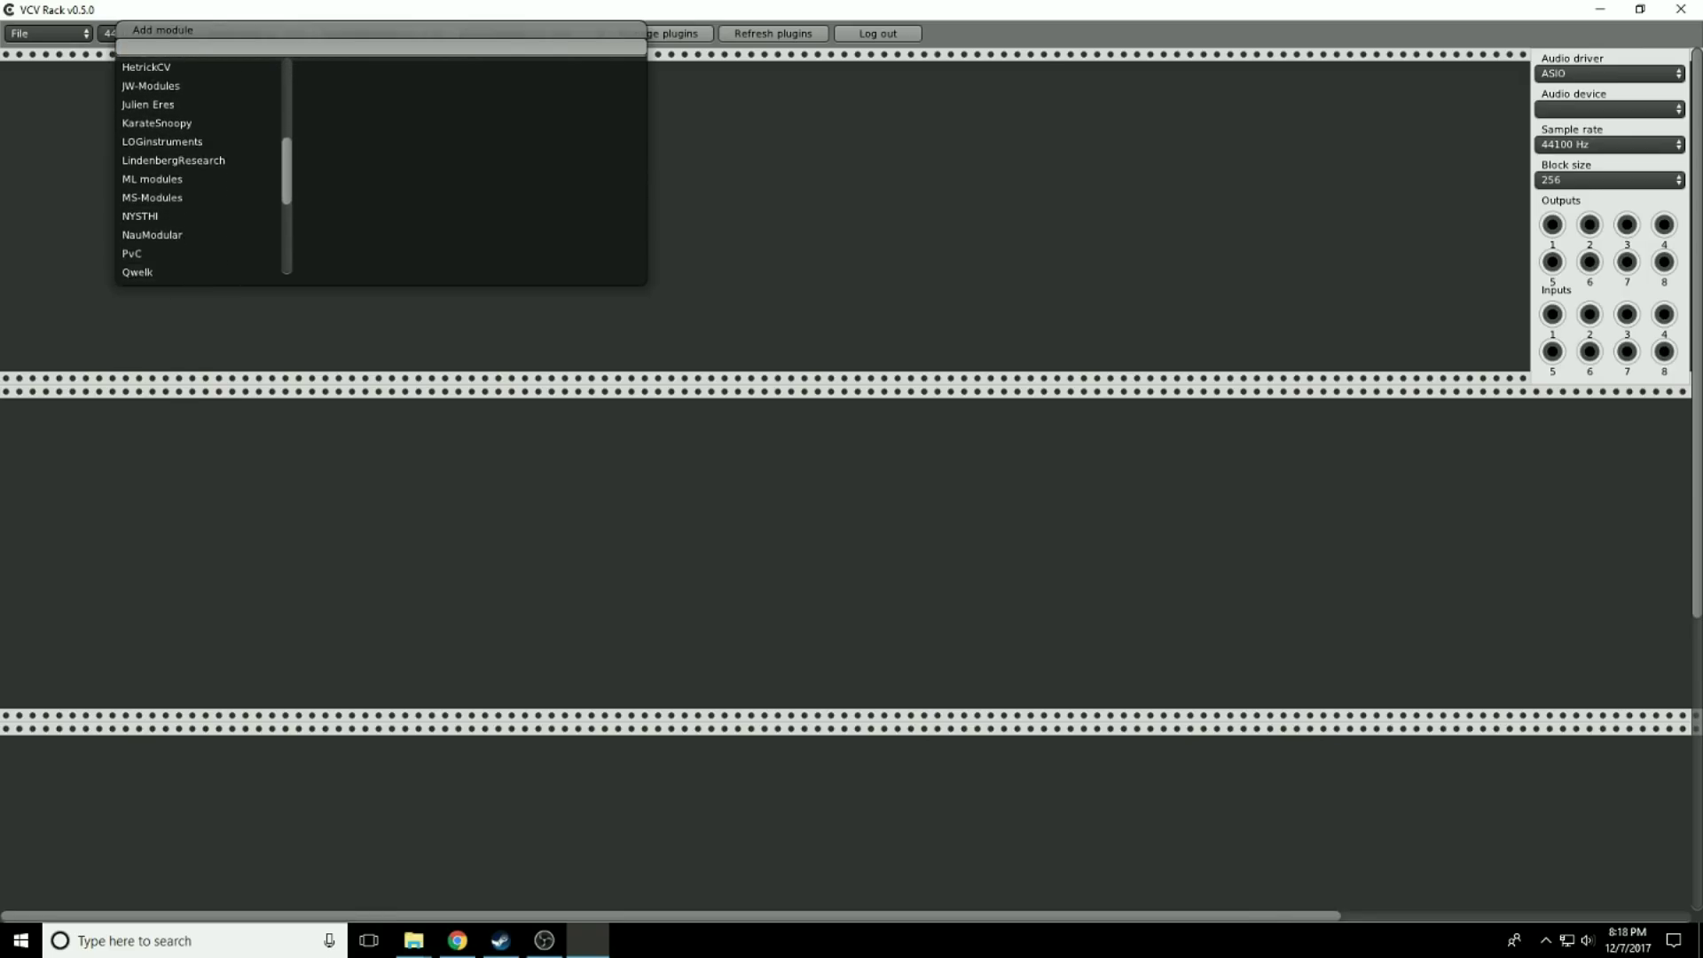
scroll(199, 169, up, 10)
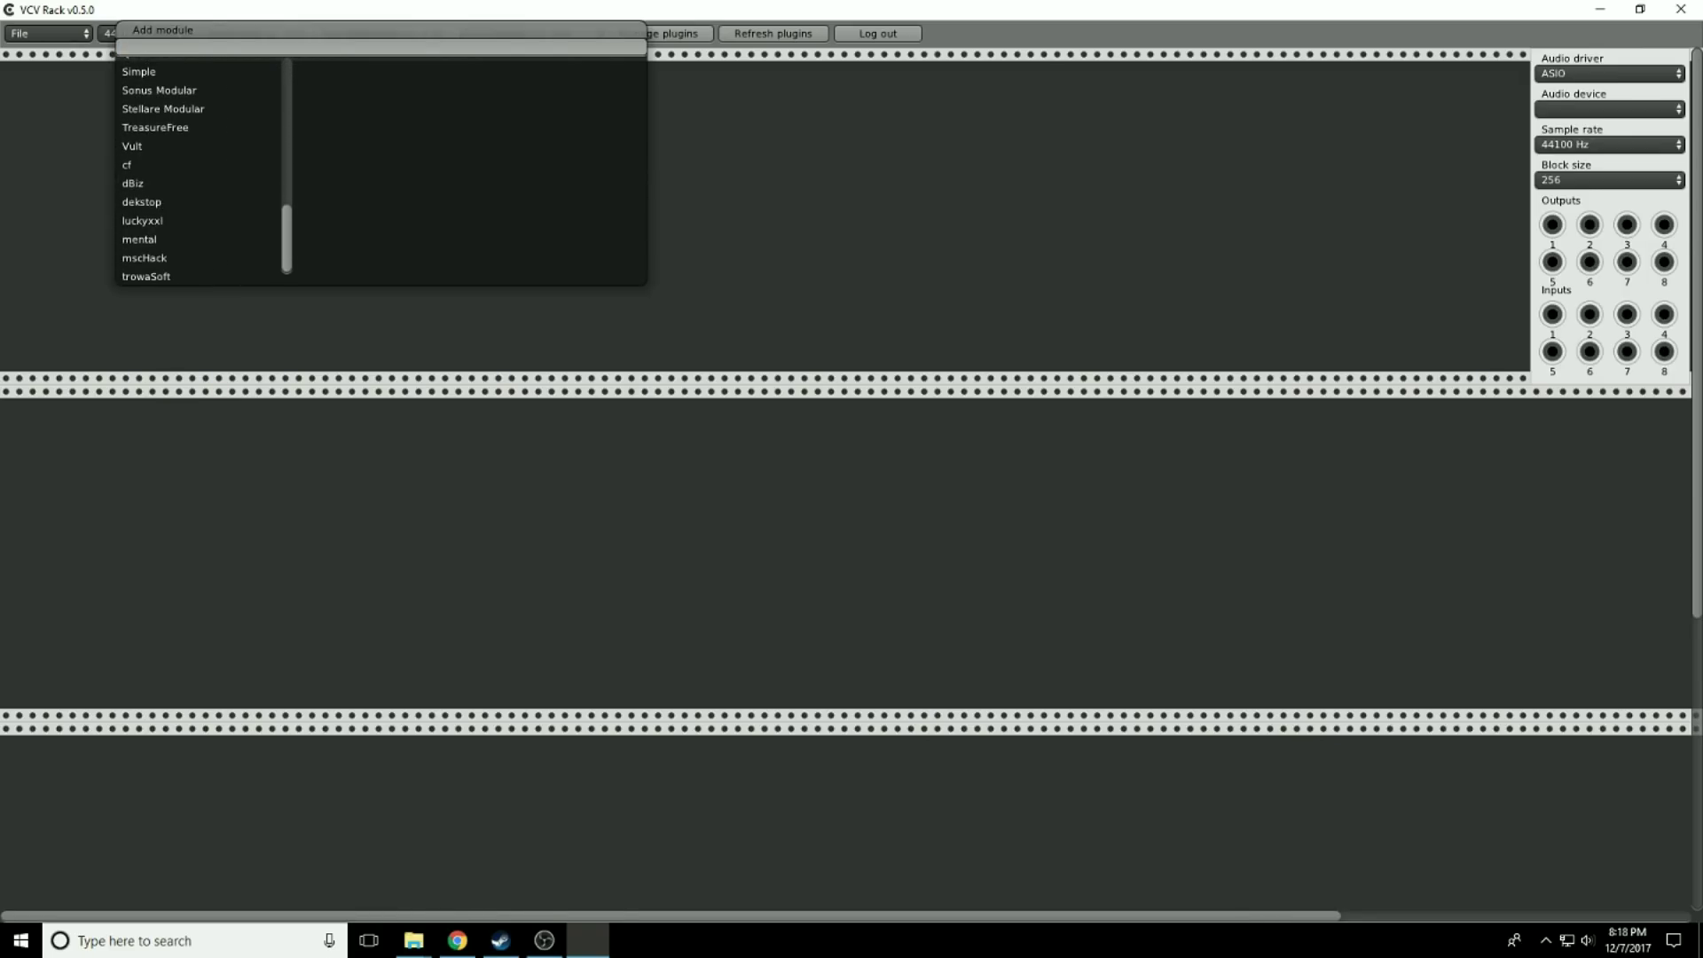
scroll(200, 169, down, 5)
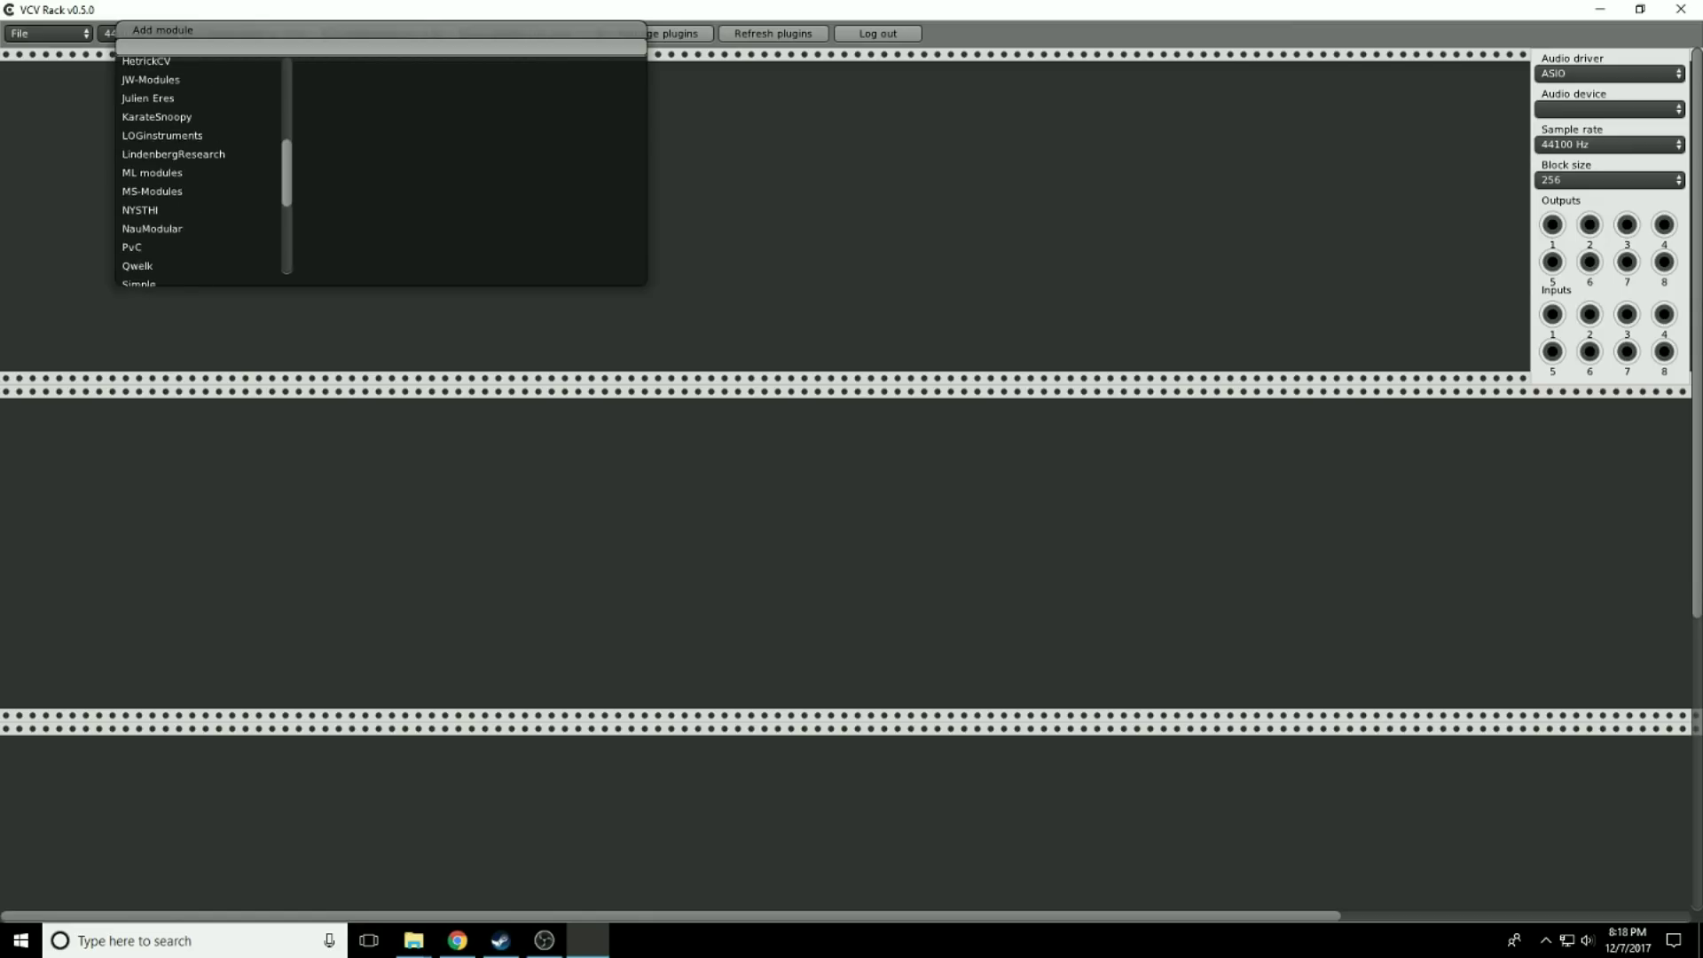
click(145, 155)
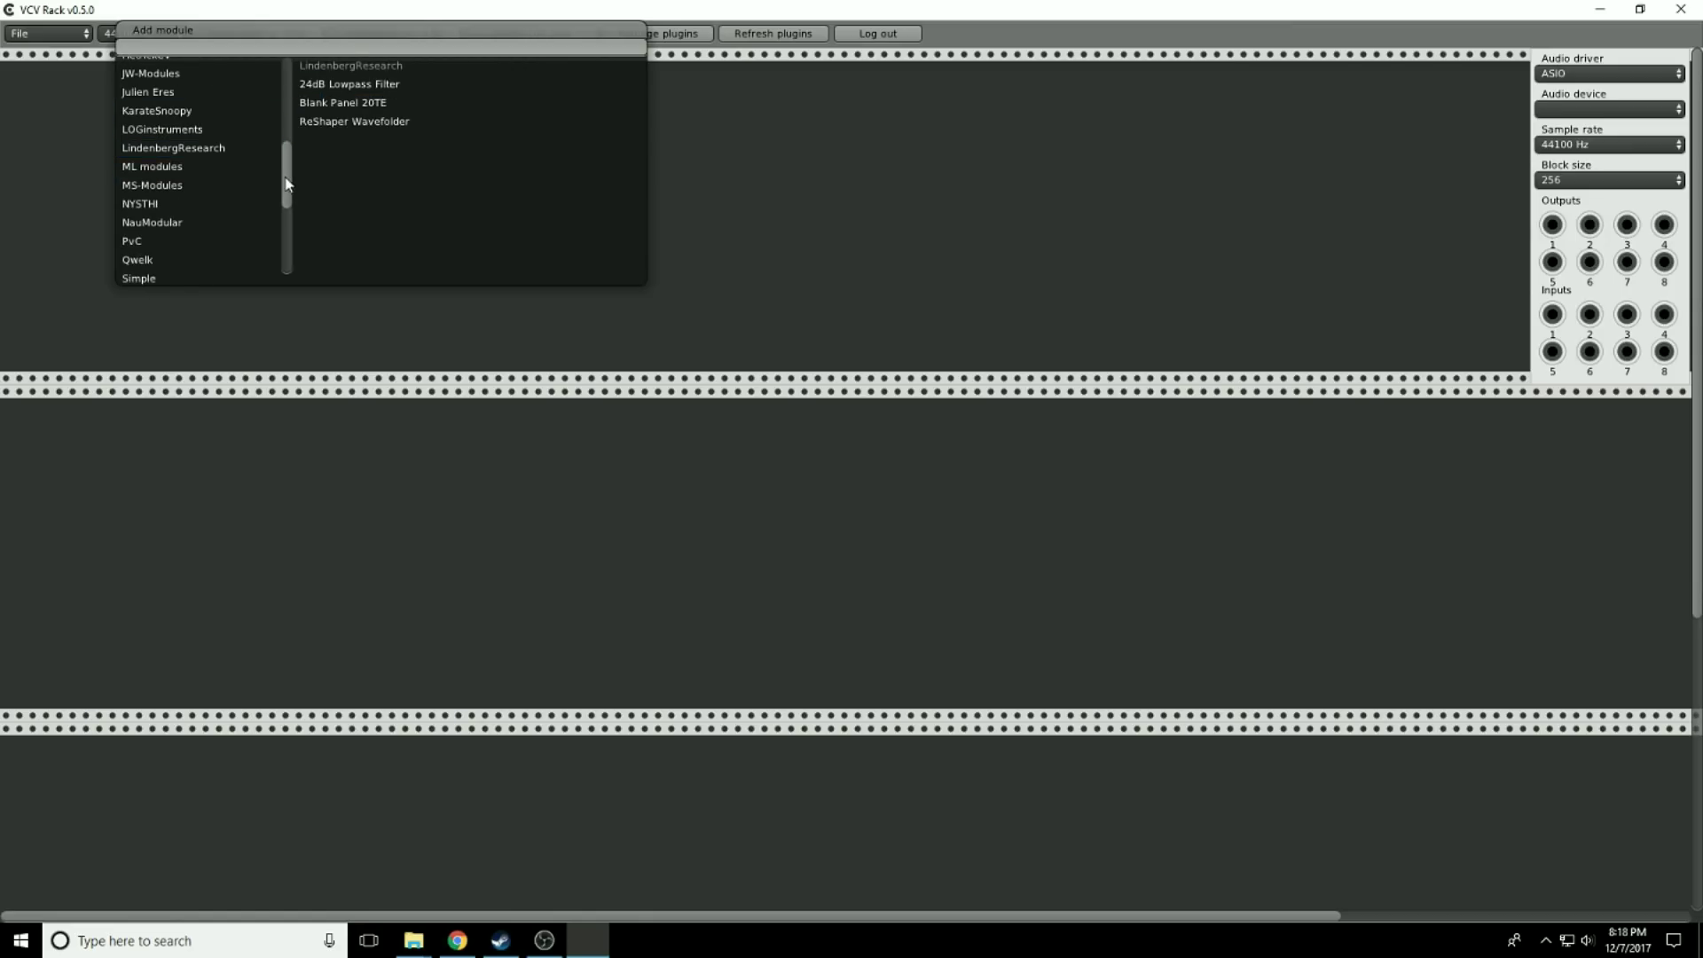
scroll(284, 180, down, 2)
click(173, 192)
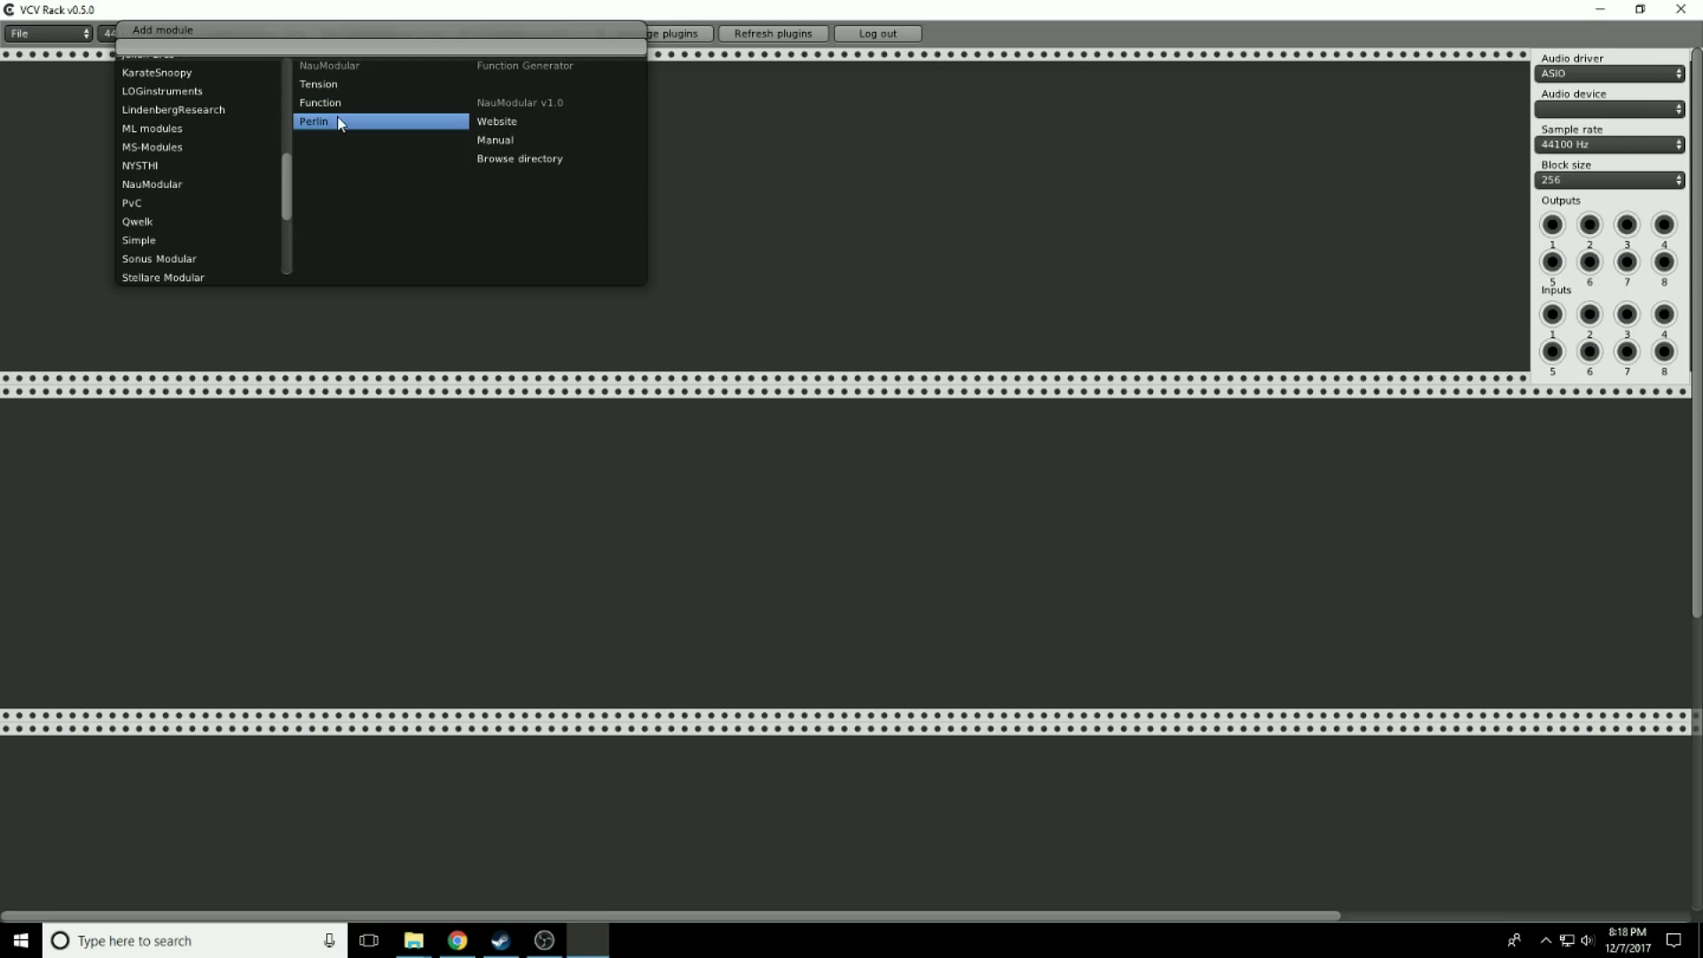
Add a NauModular Tension module to the rack, then delete it again
click(317, 87)
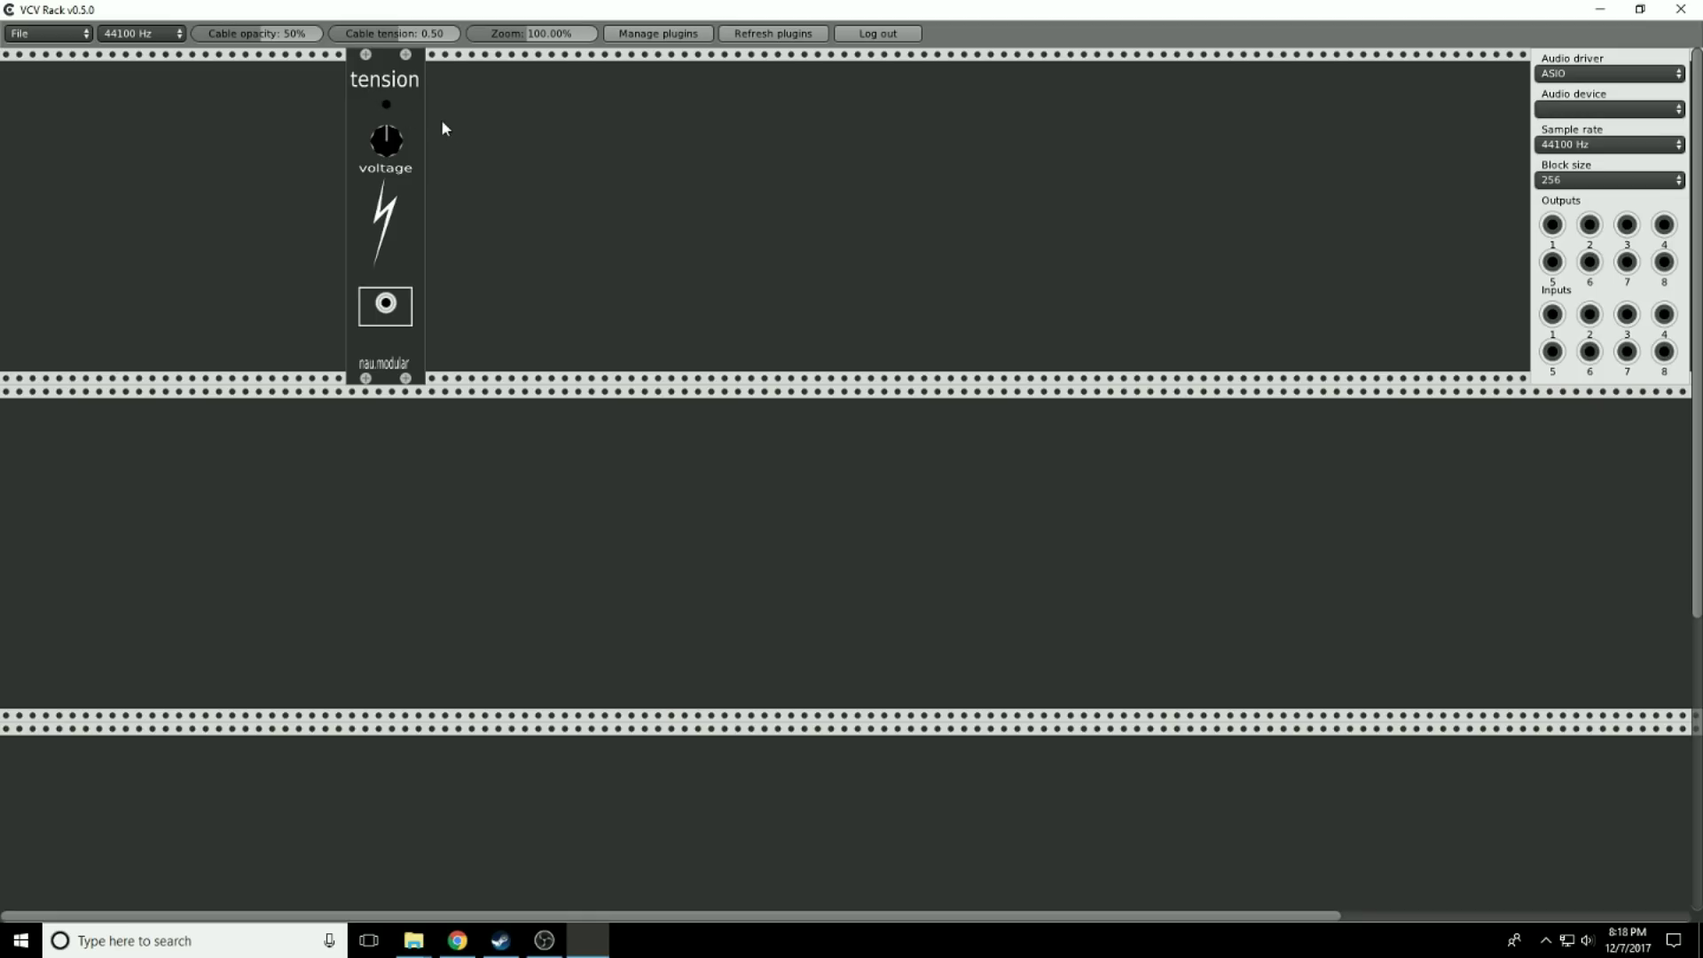
right_click(368, 98)
click(404, 208)
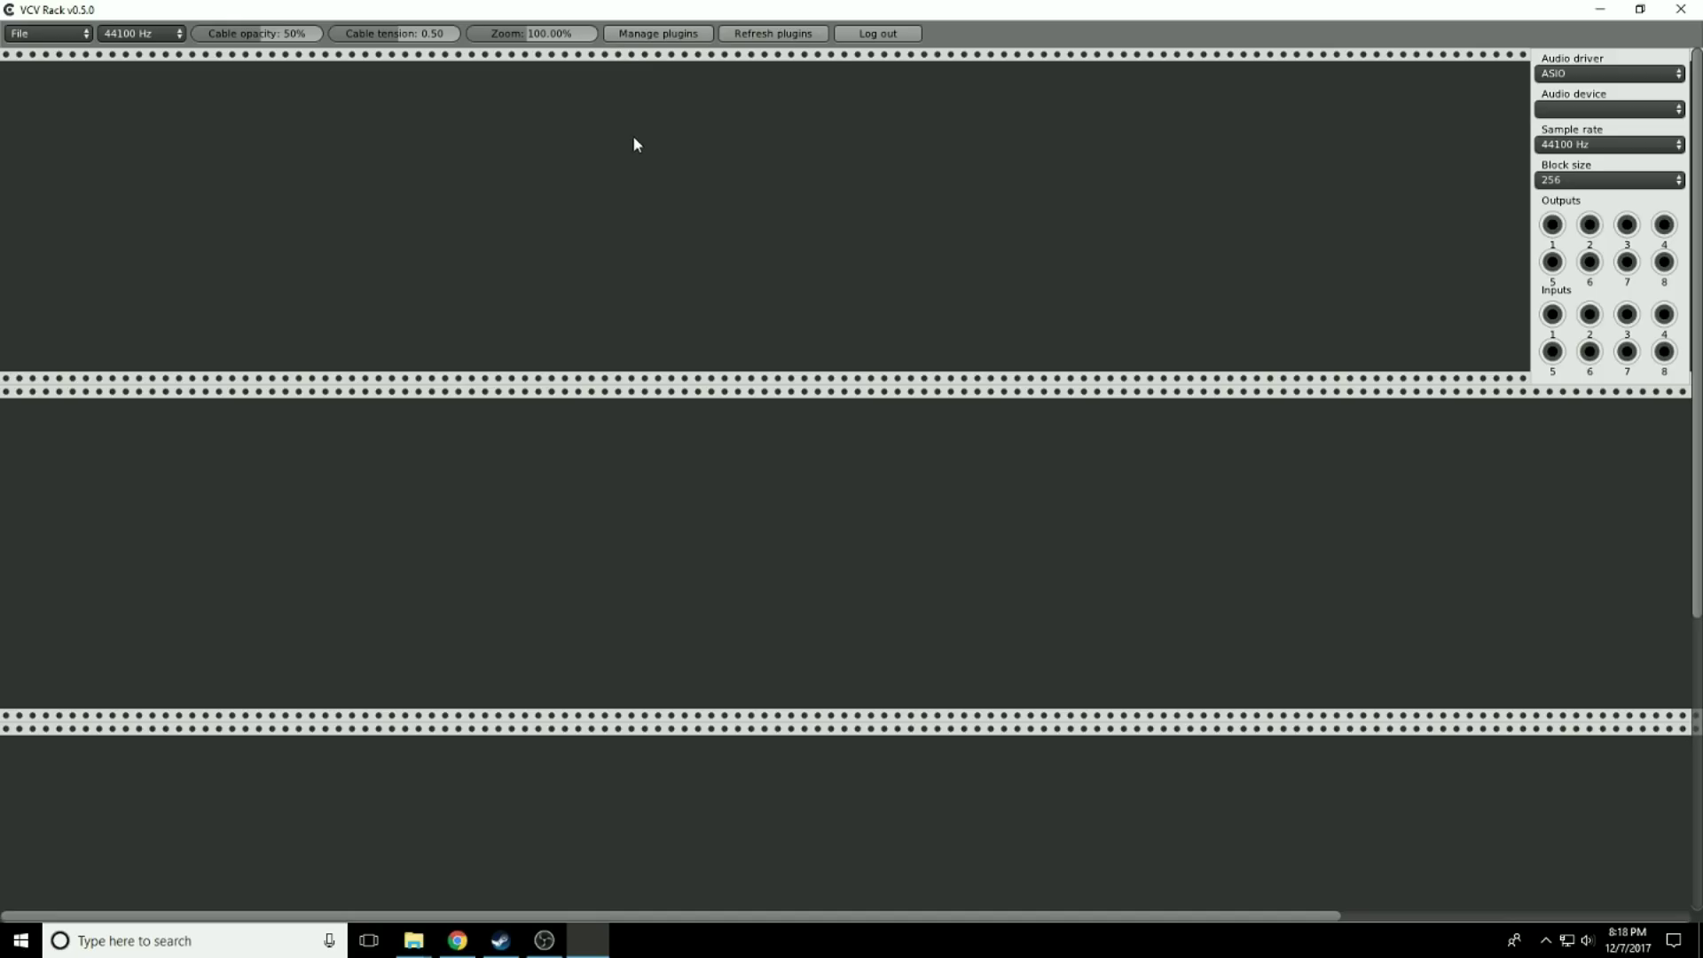
right_click(574, 118)
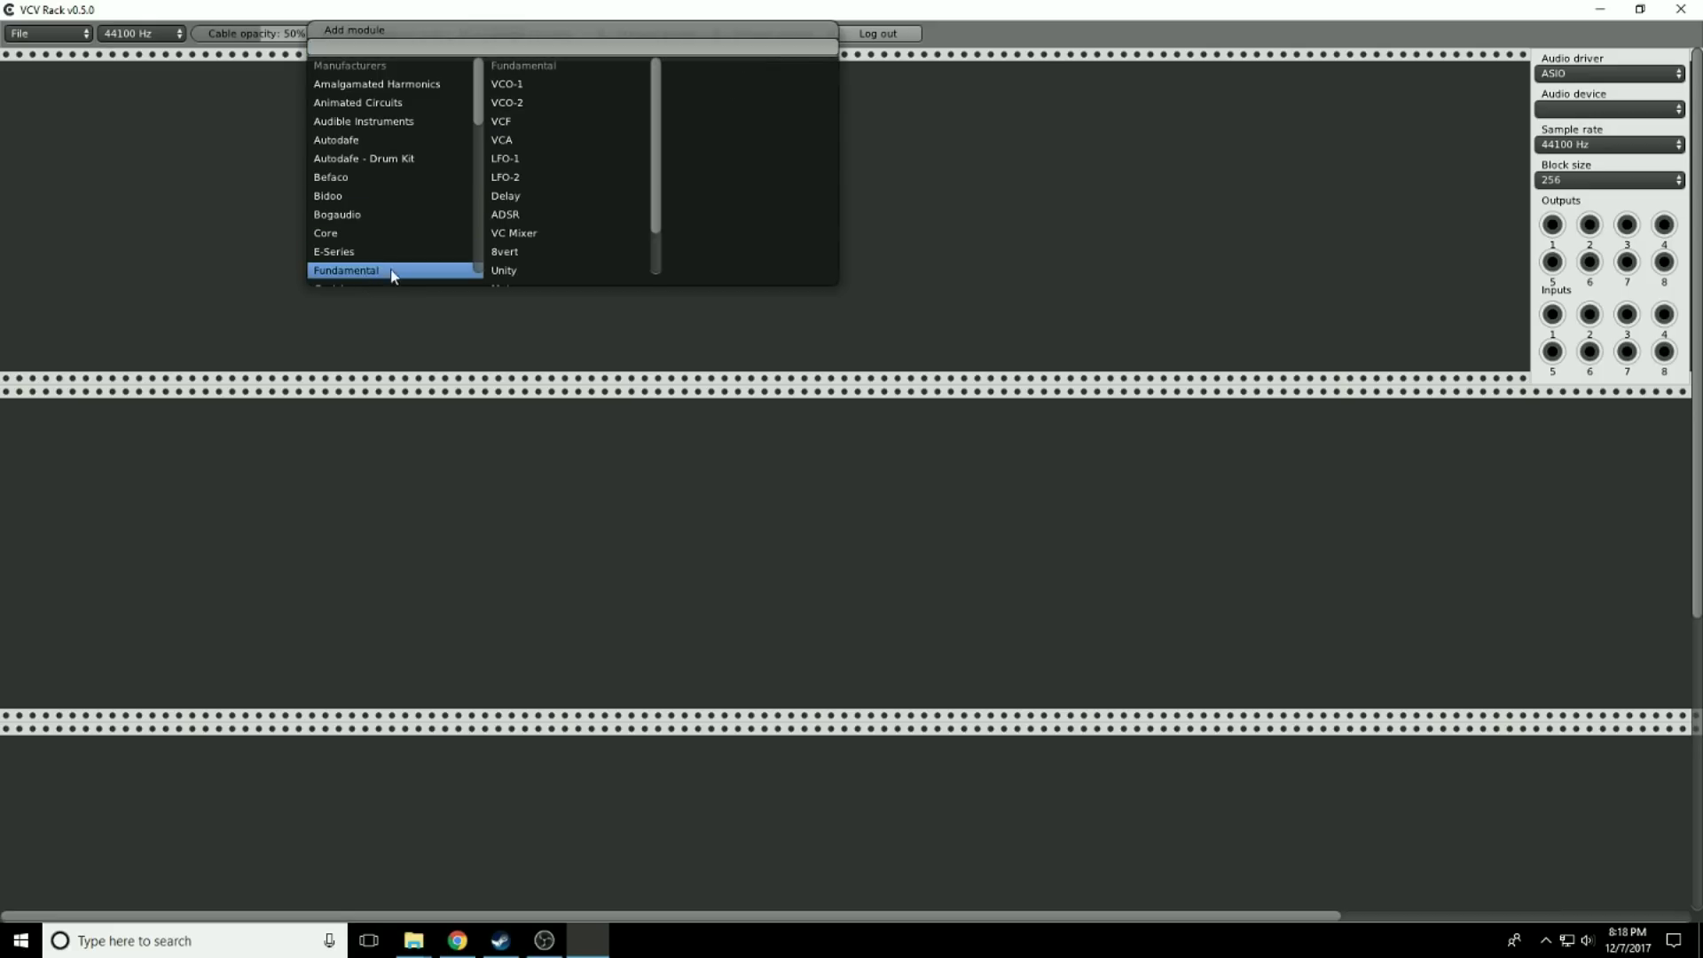
Add a Fundamental VCO-1 and cable its TRI output to Audio Interface output 1
click(508, 88)
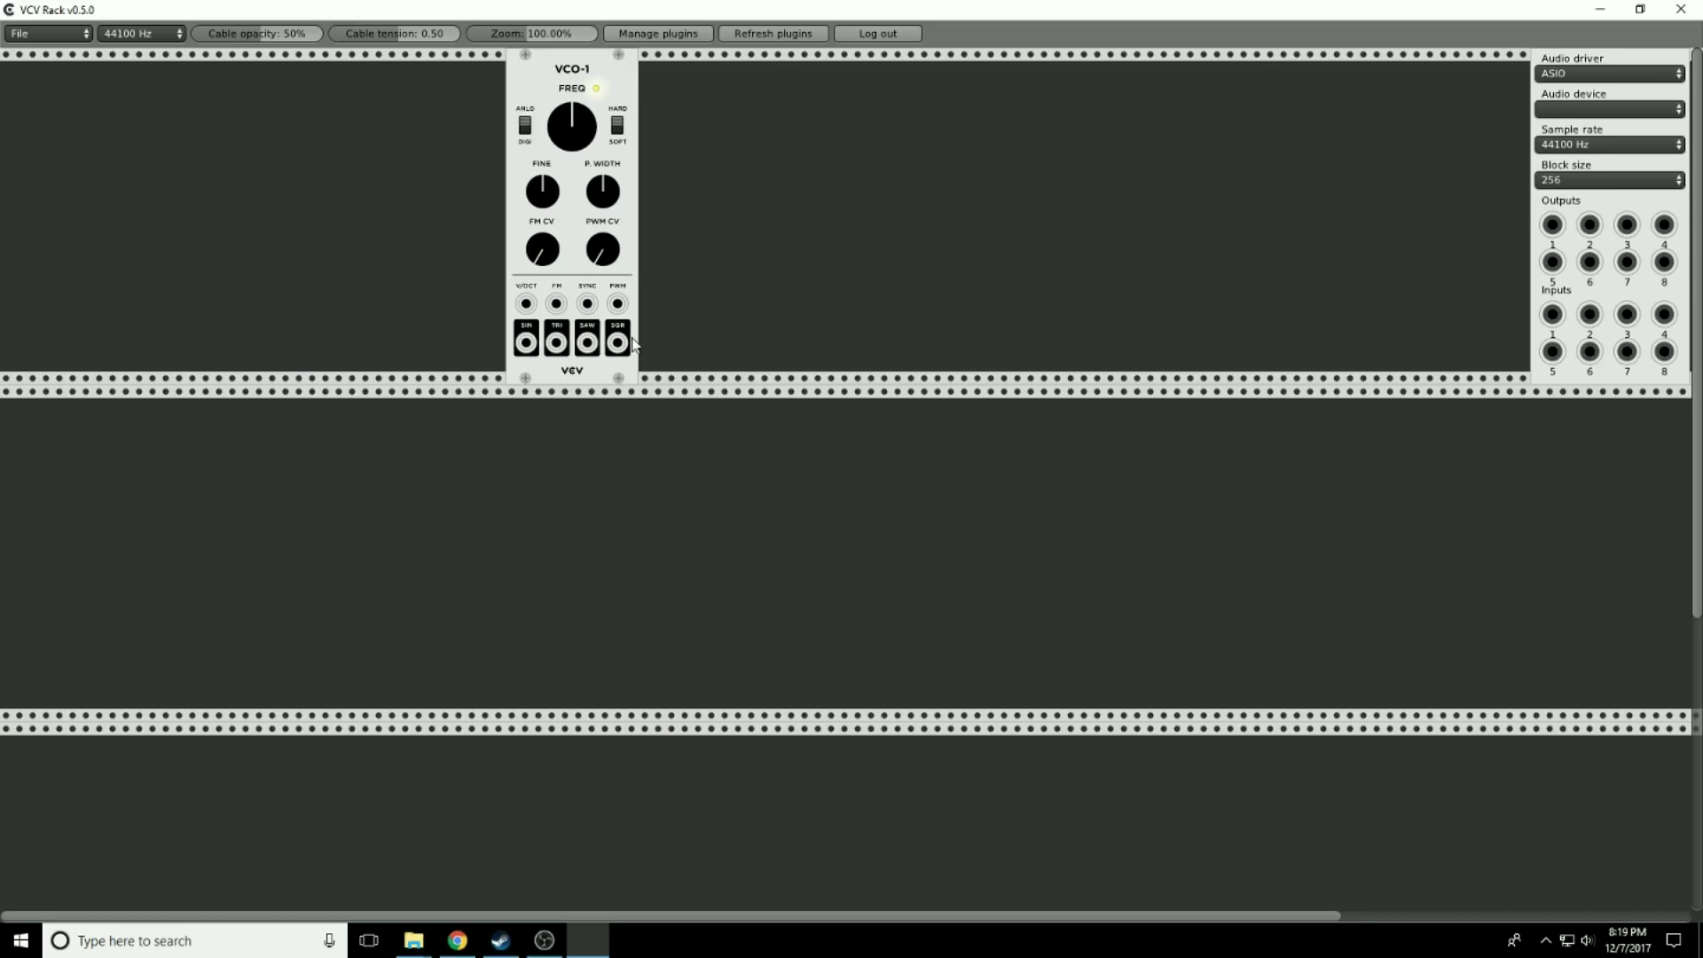
drag(557, 345, 1550, 227)
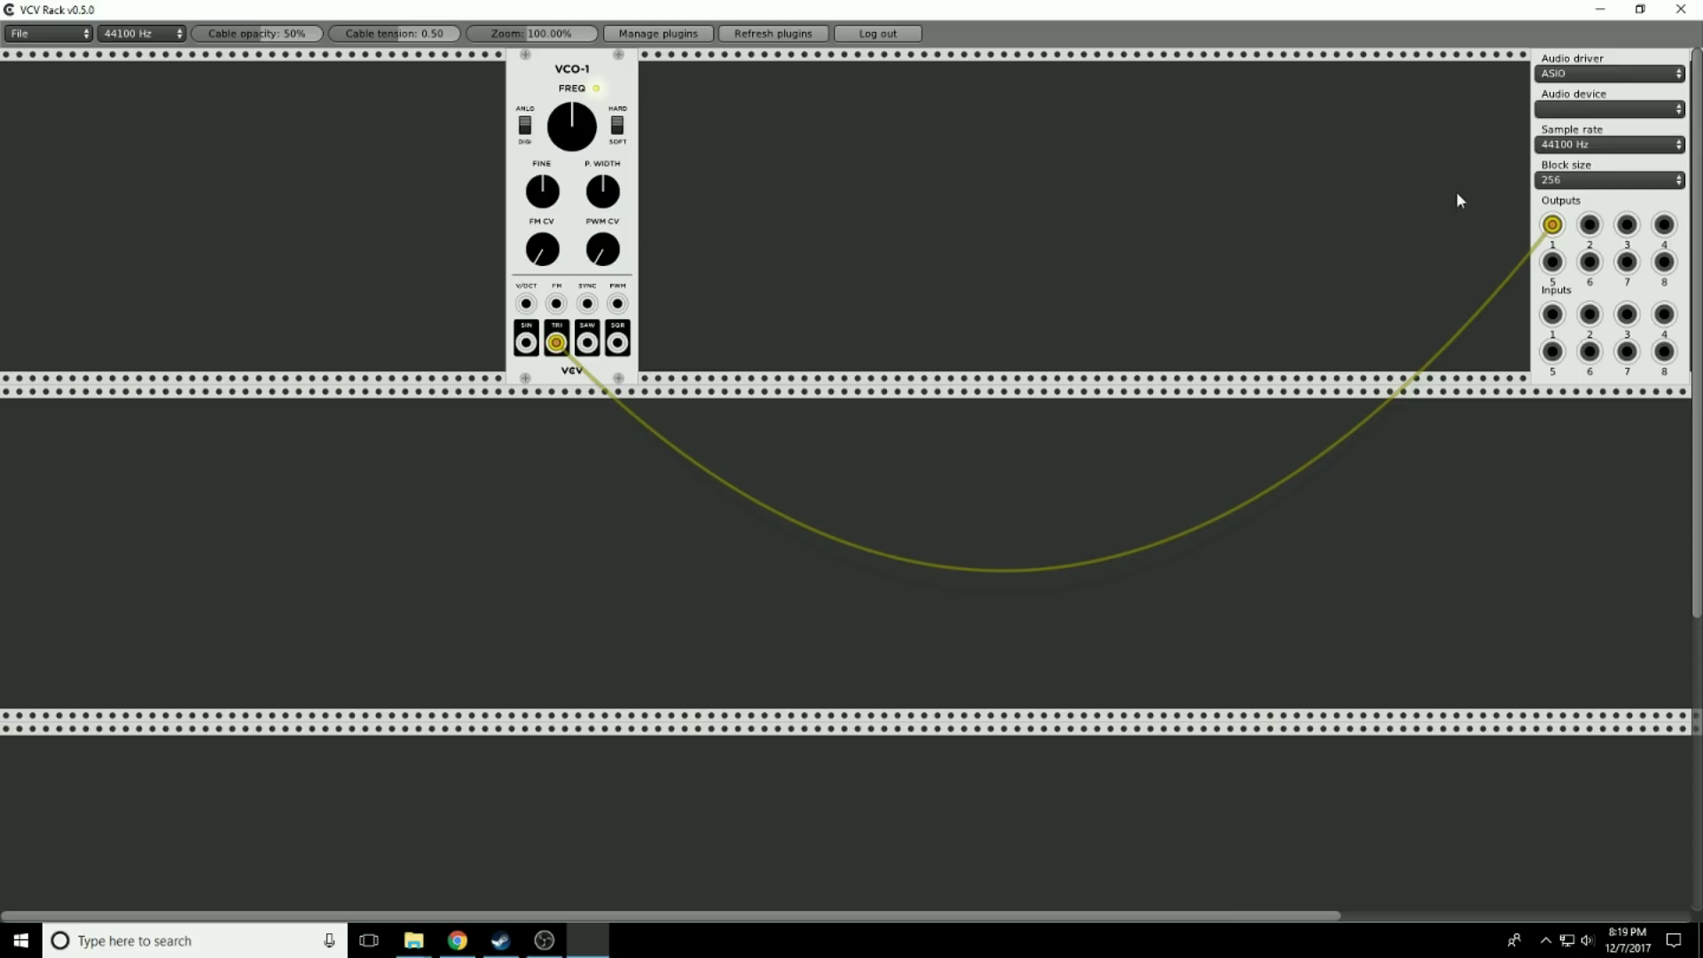
click(1601, 77)
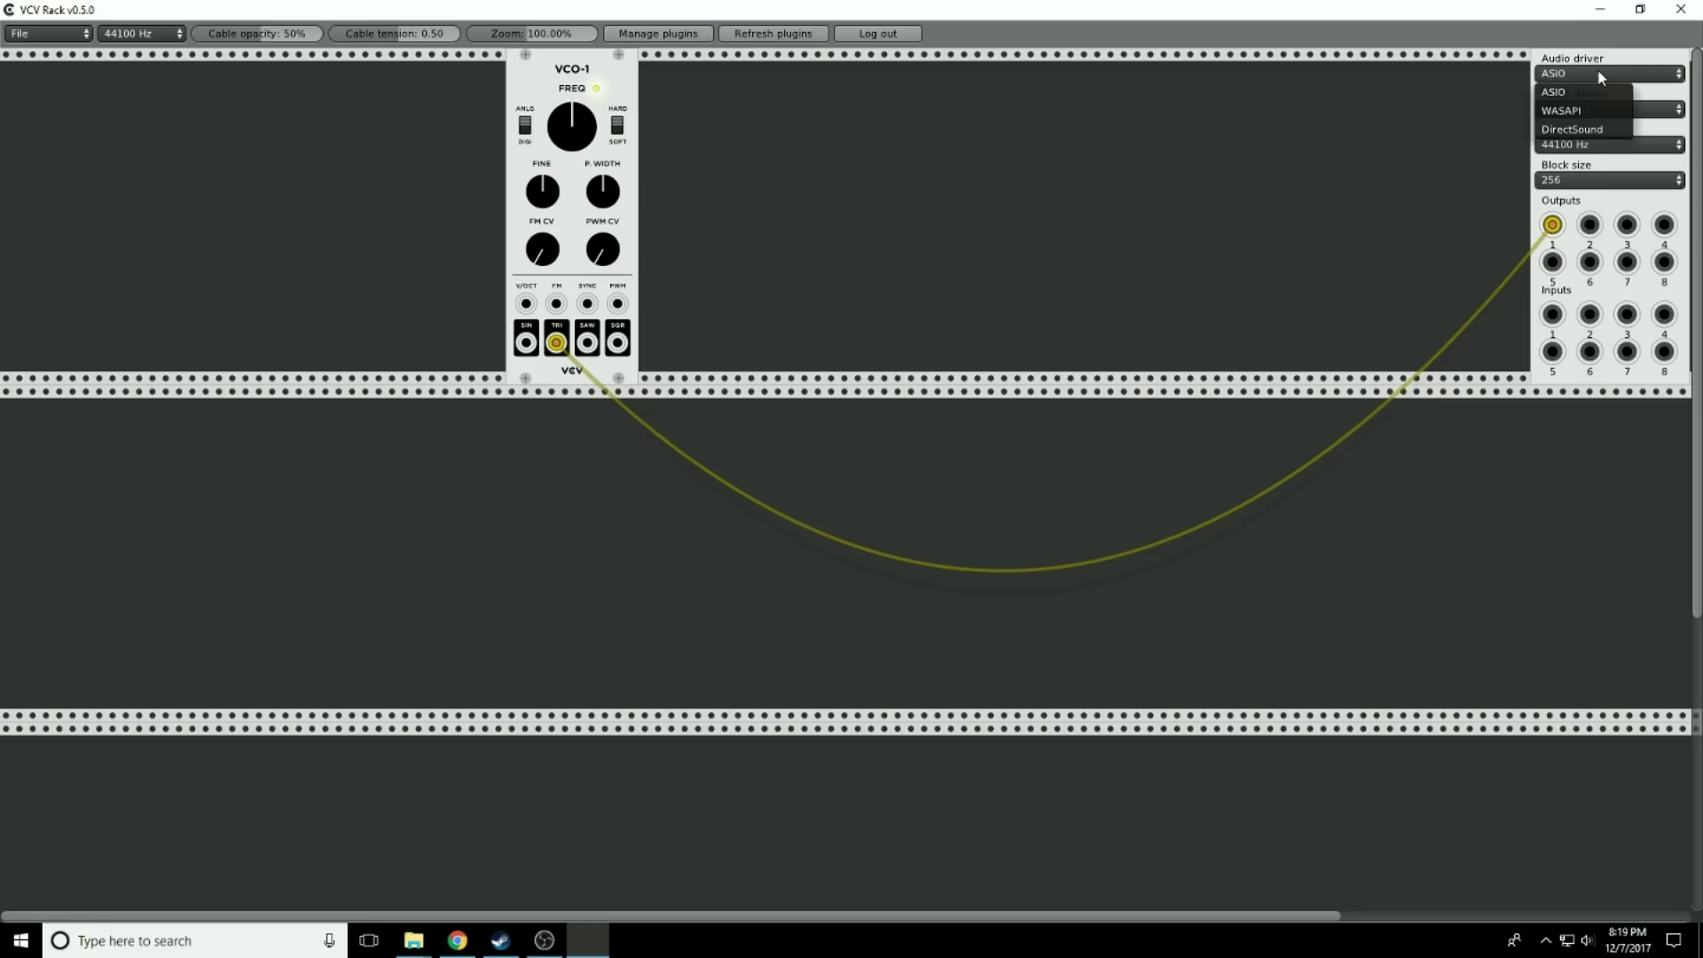
Set the audio driver to DirectSound and the device to Speakers (High Definition Audio Device)
click(1575, 130)
click(1552, 111)
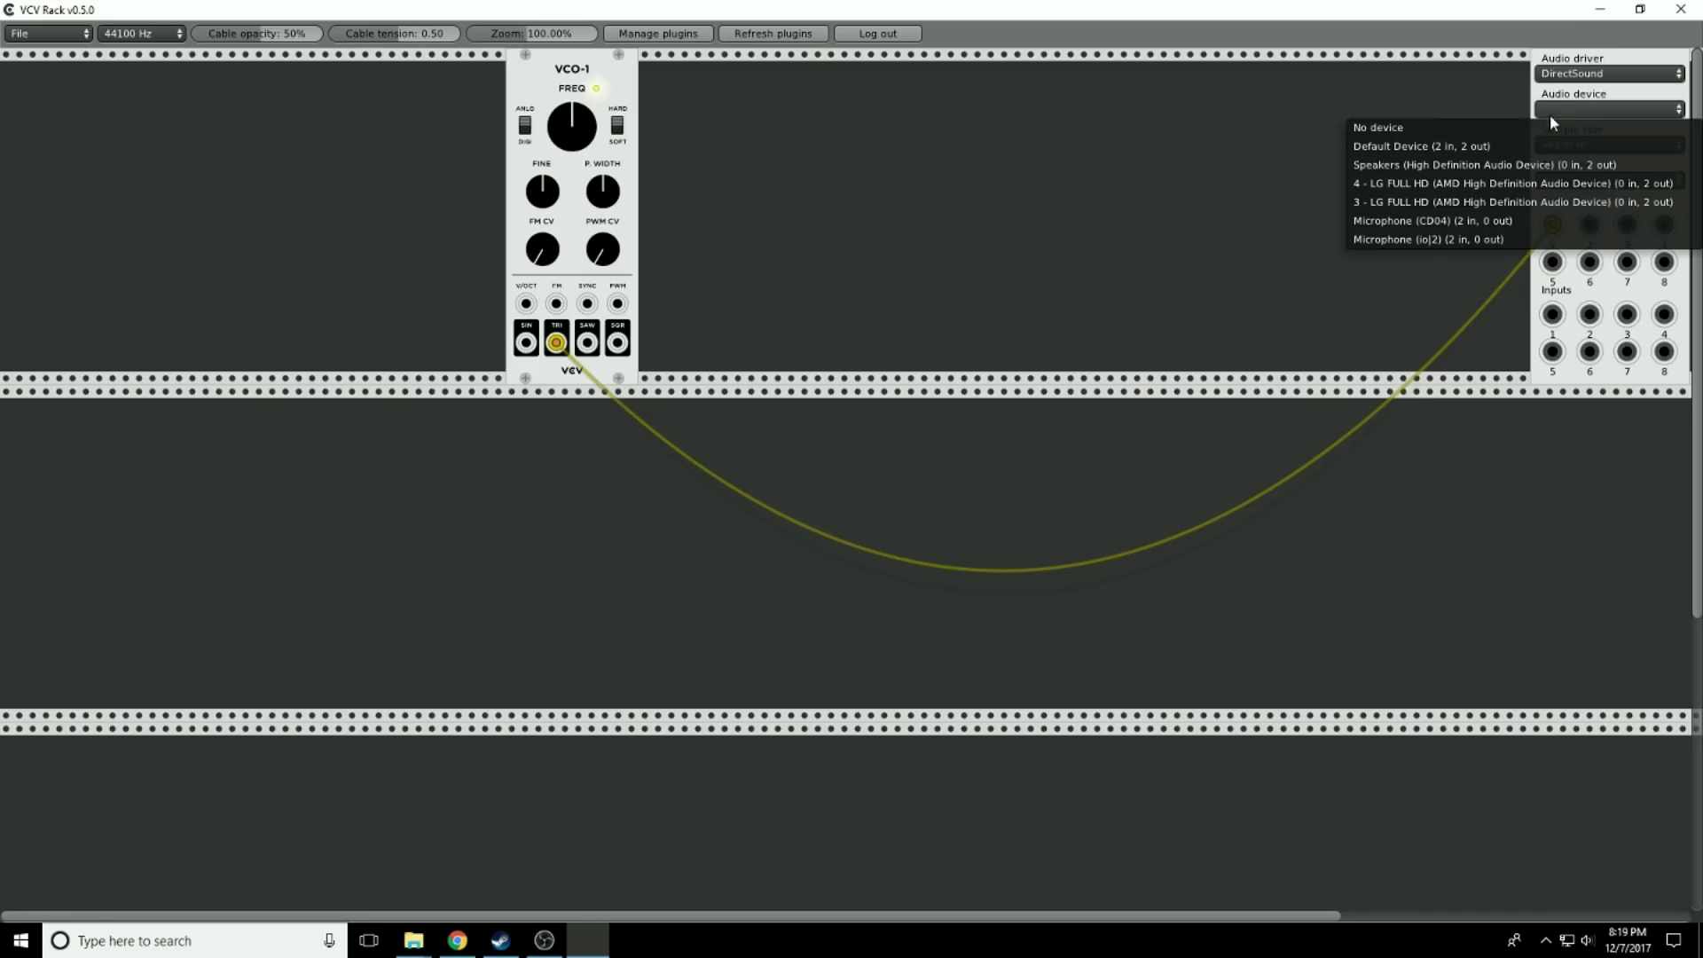
click(1465, 166)
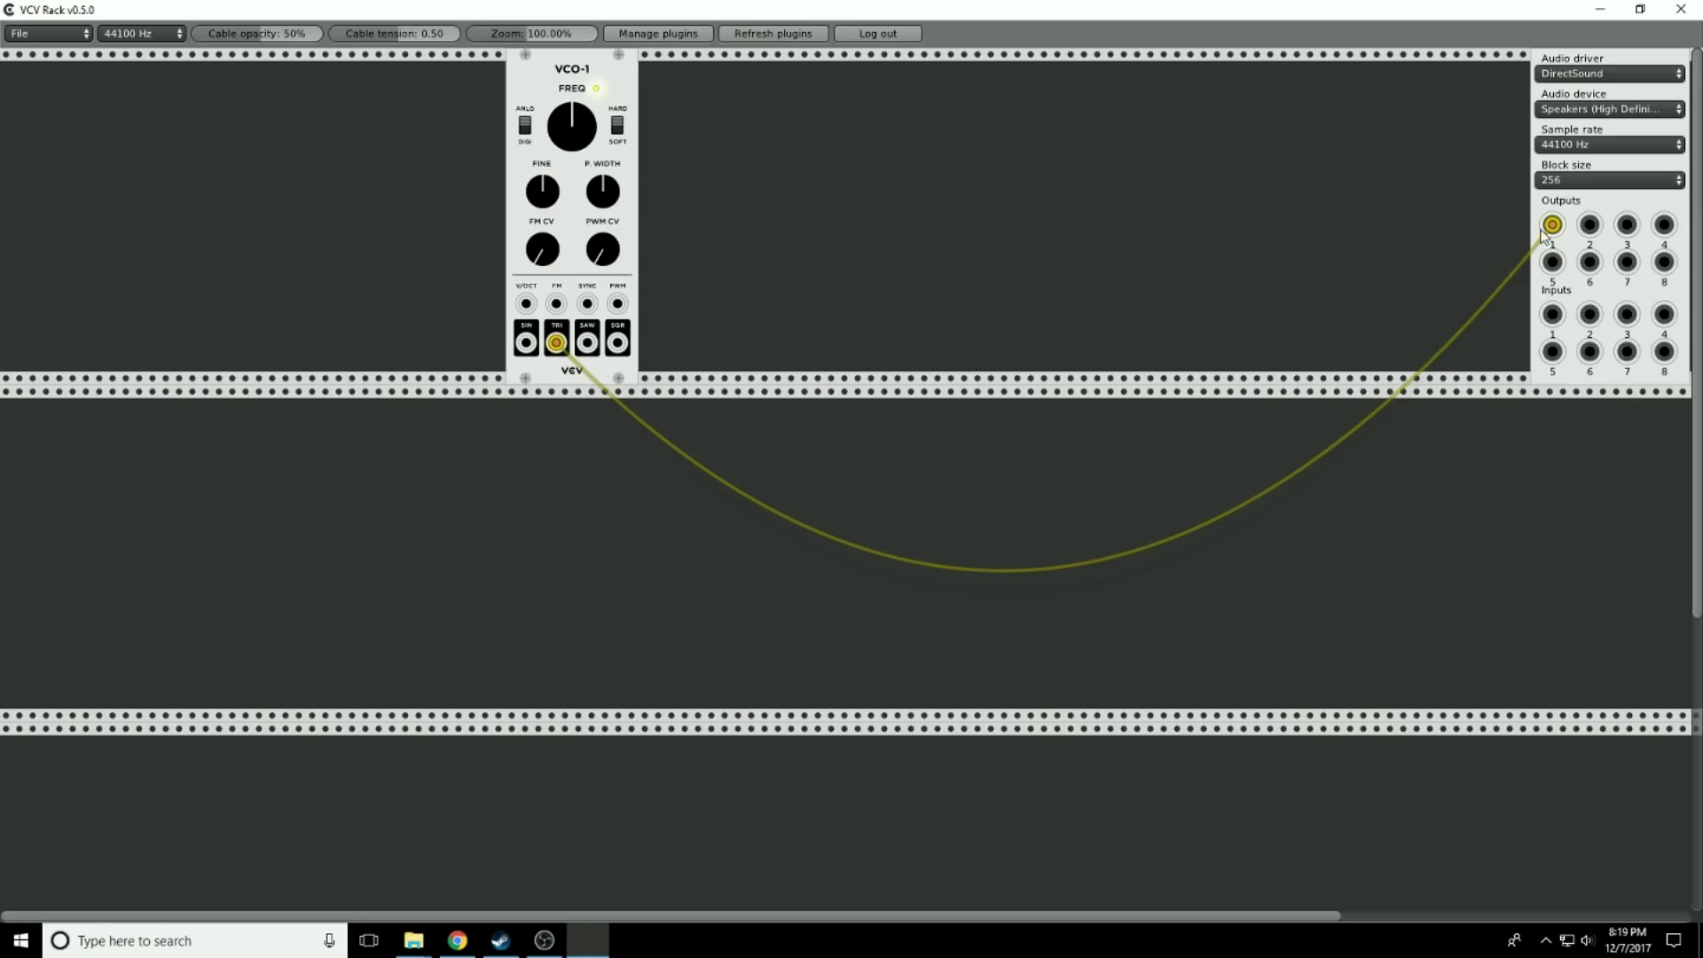
Move the VCO-1 cable to audio output 2, then unplug and discard it
drag(1548, 227, 1592, 229)
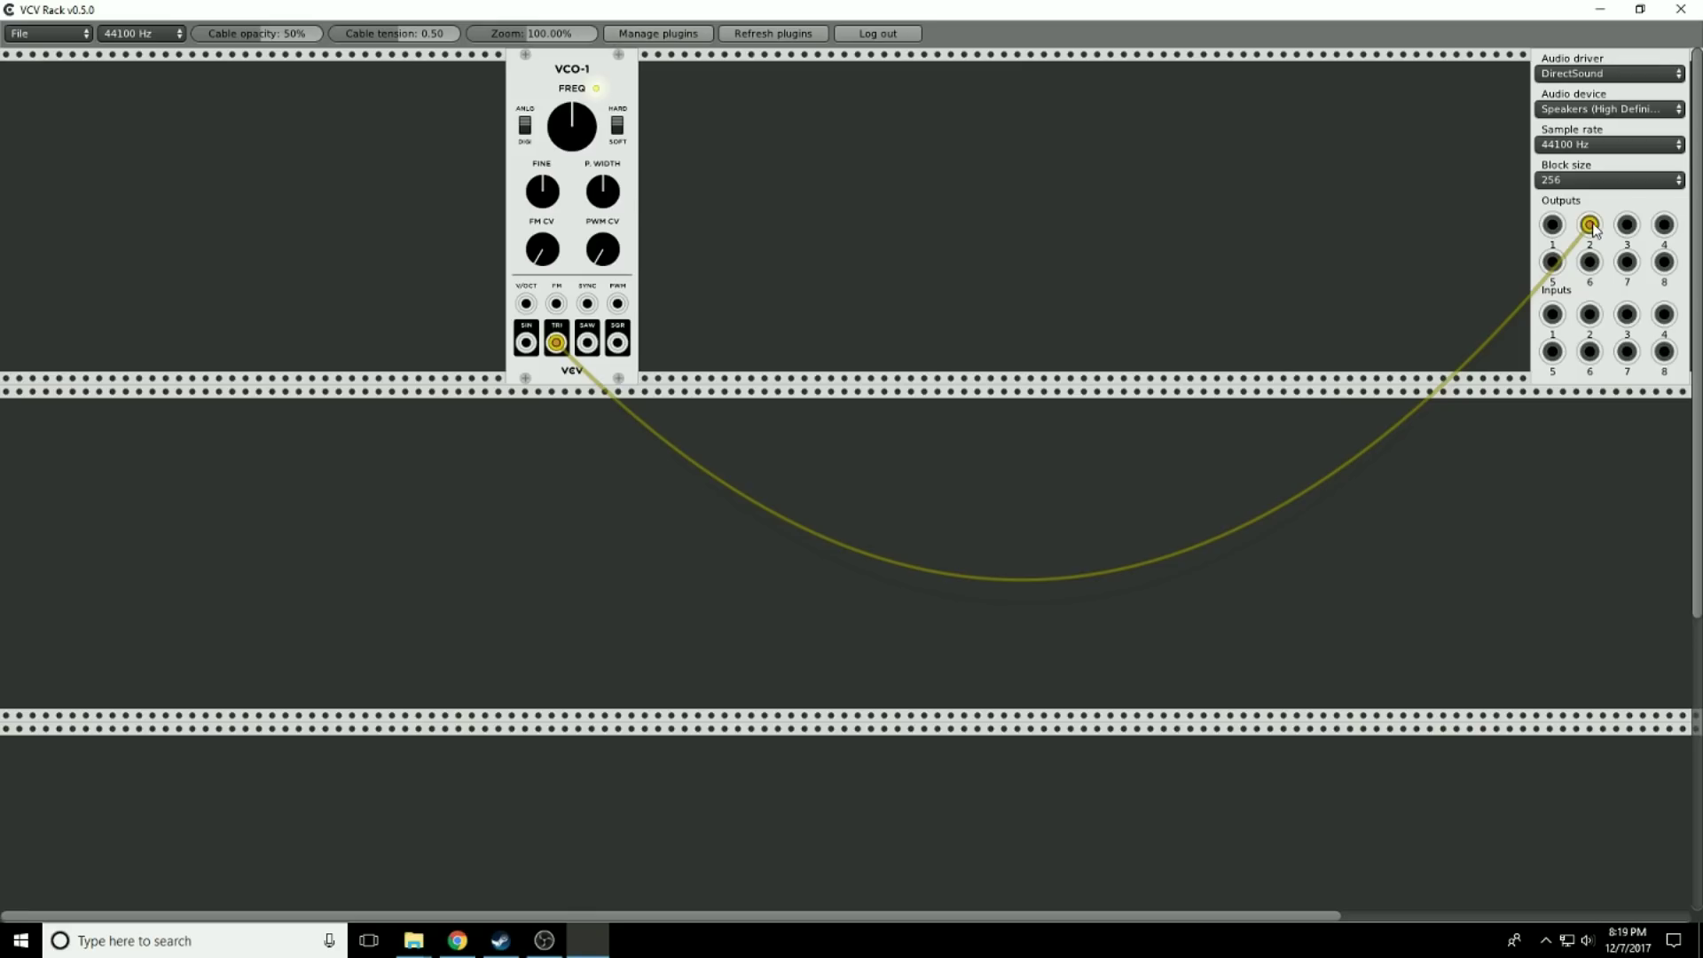
drag(1593, 228, 1338, 255)
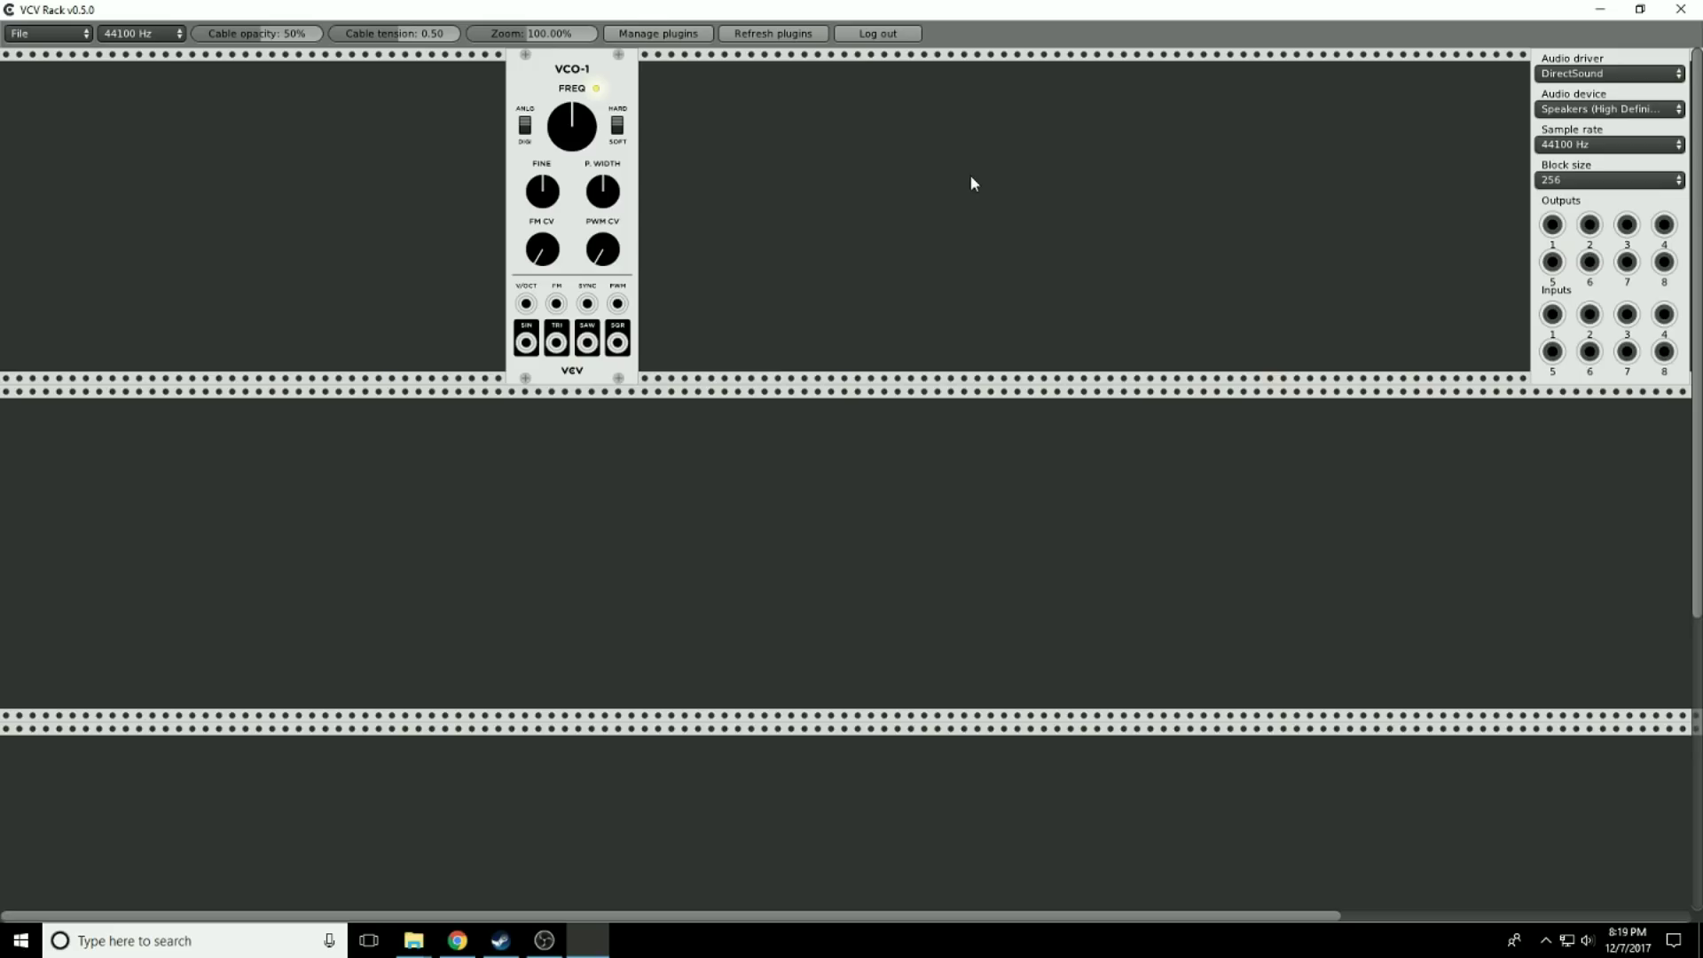
right_click(875, 152)
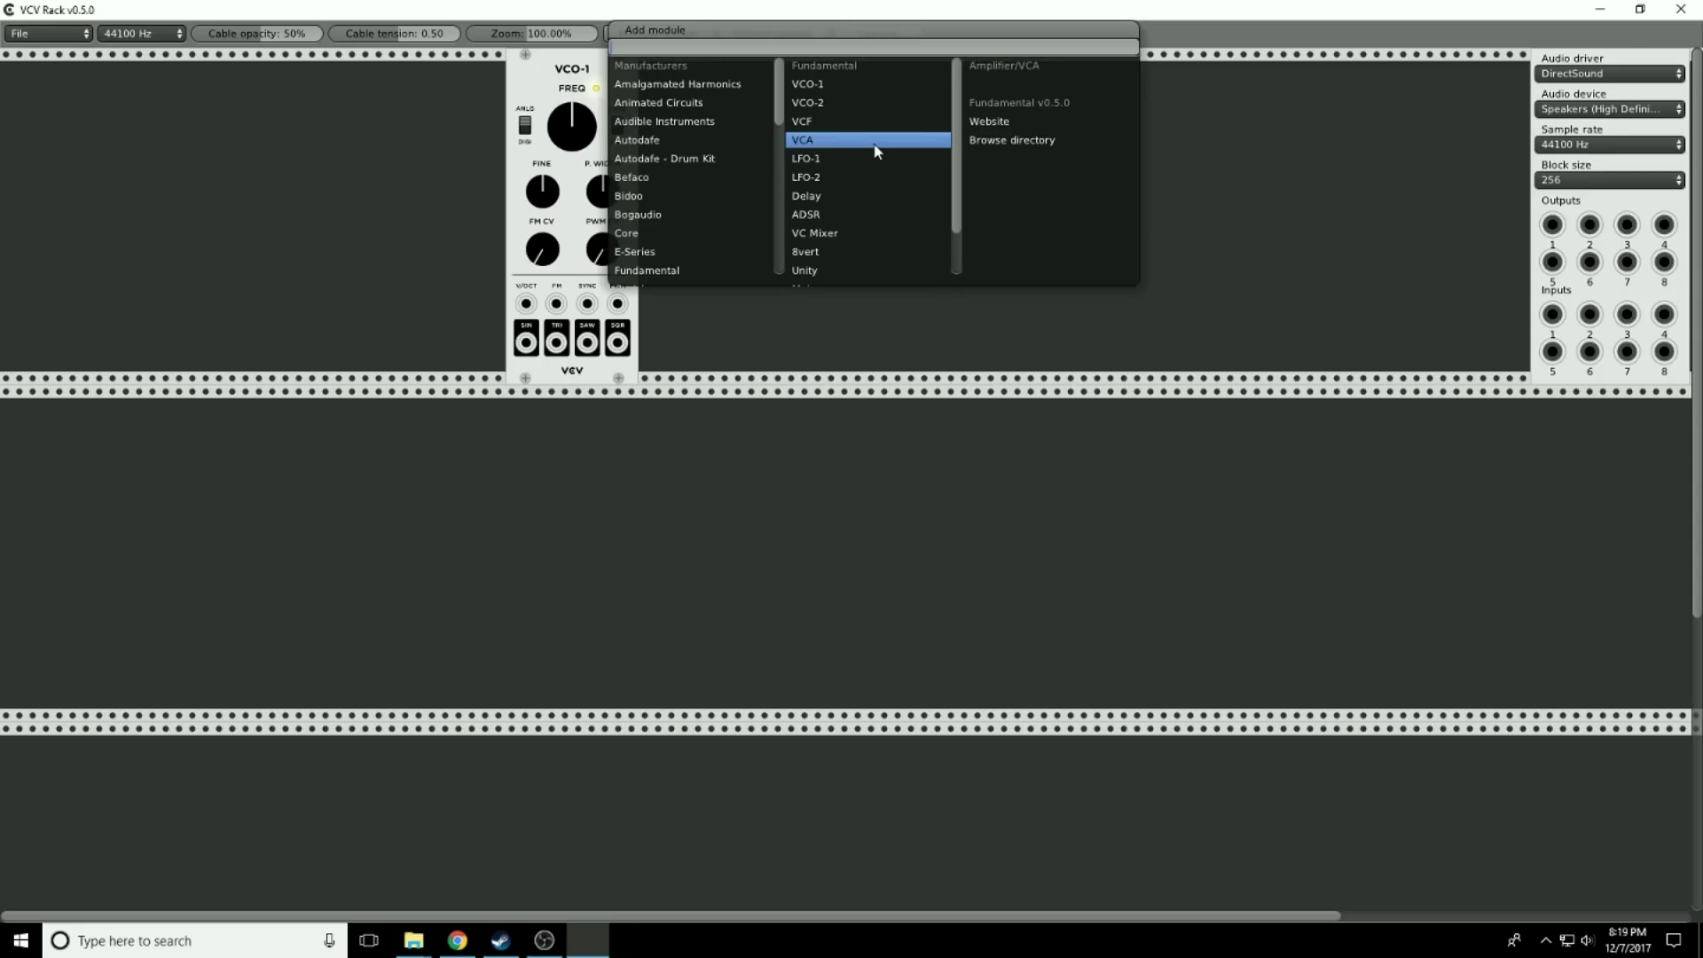
Add an Audible Instruments Multiples module and place it beside the Audio Interface
click(674, 132)
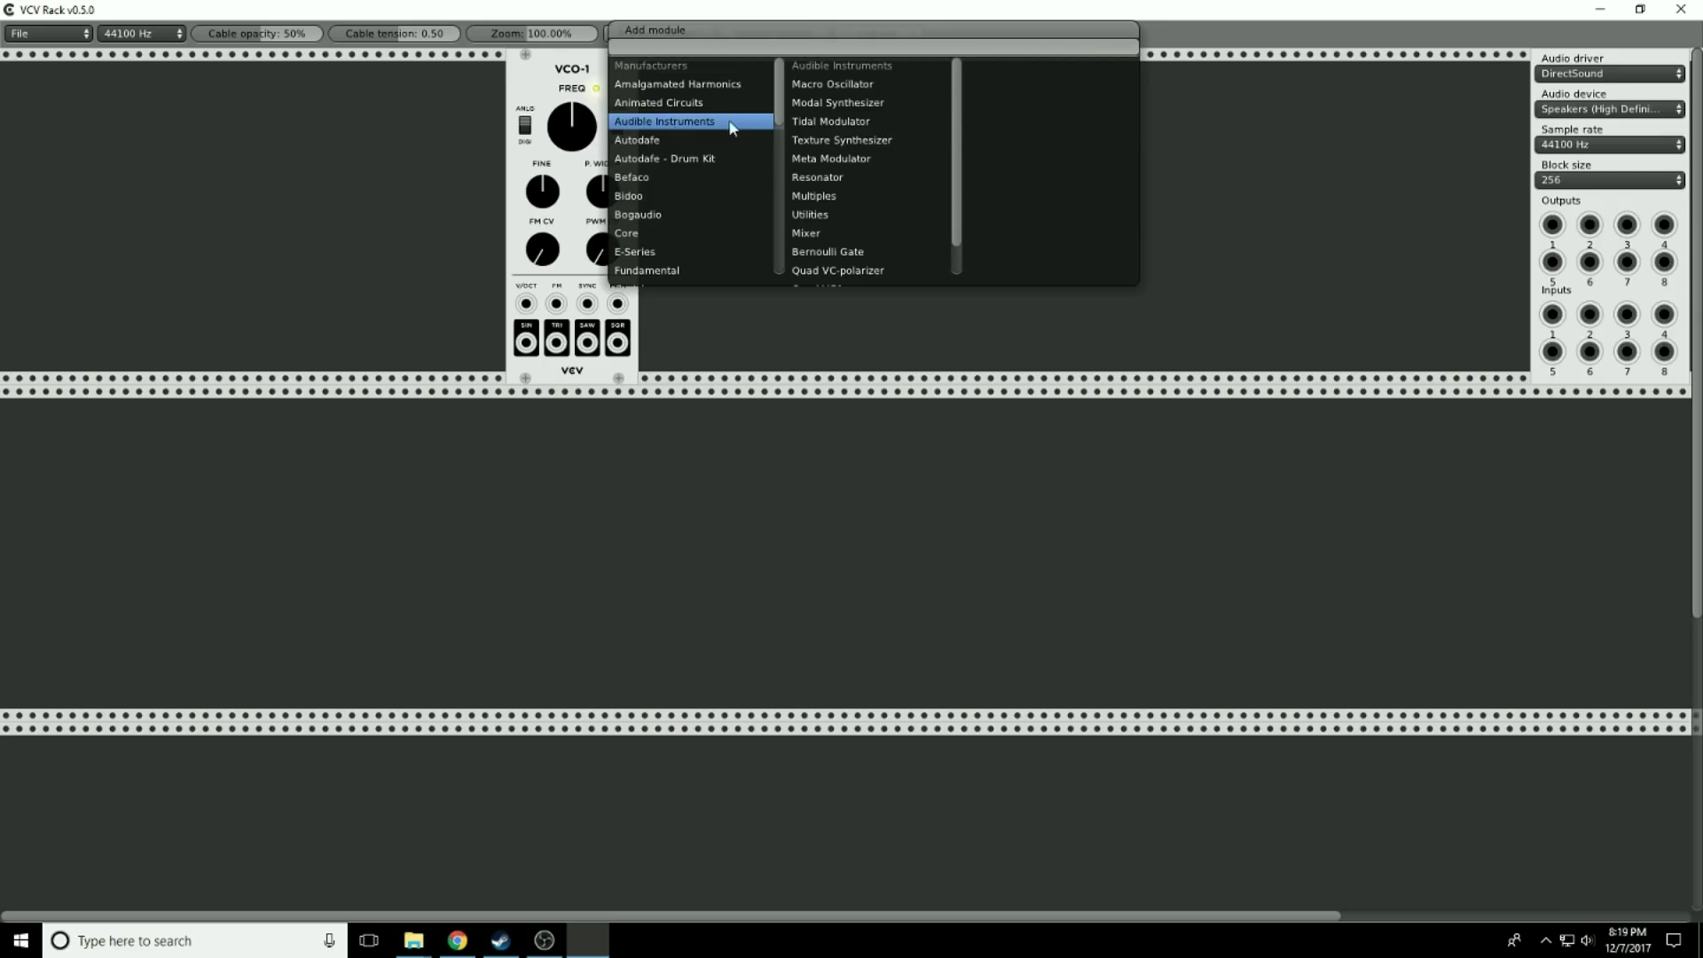
click(830, 202)
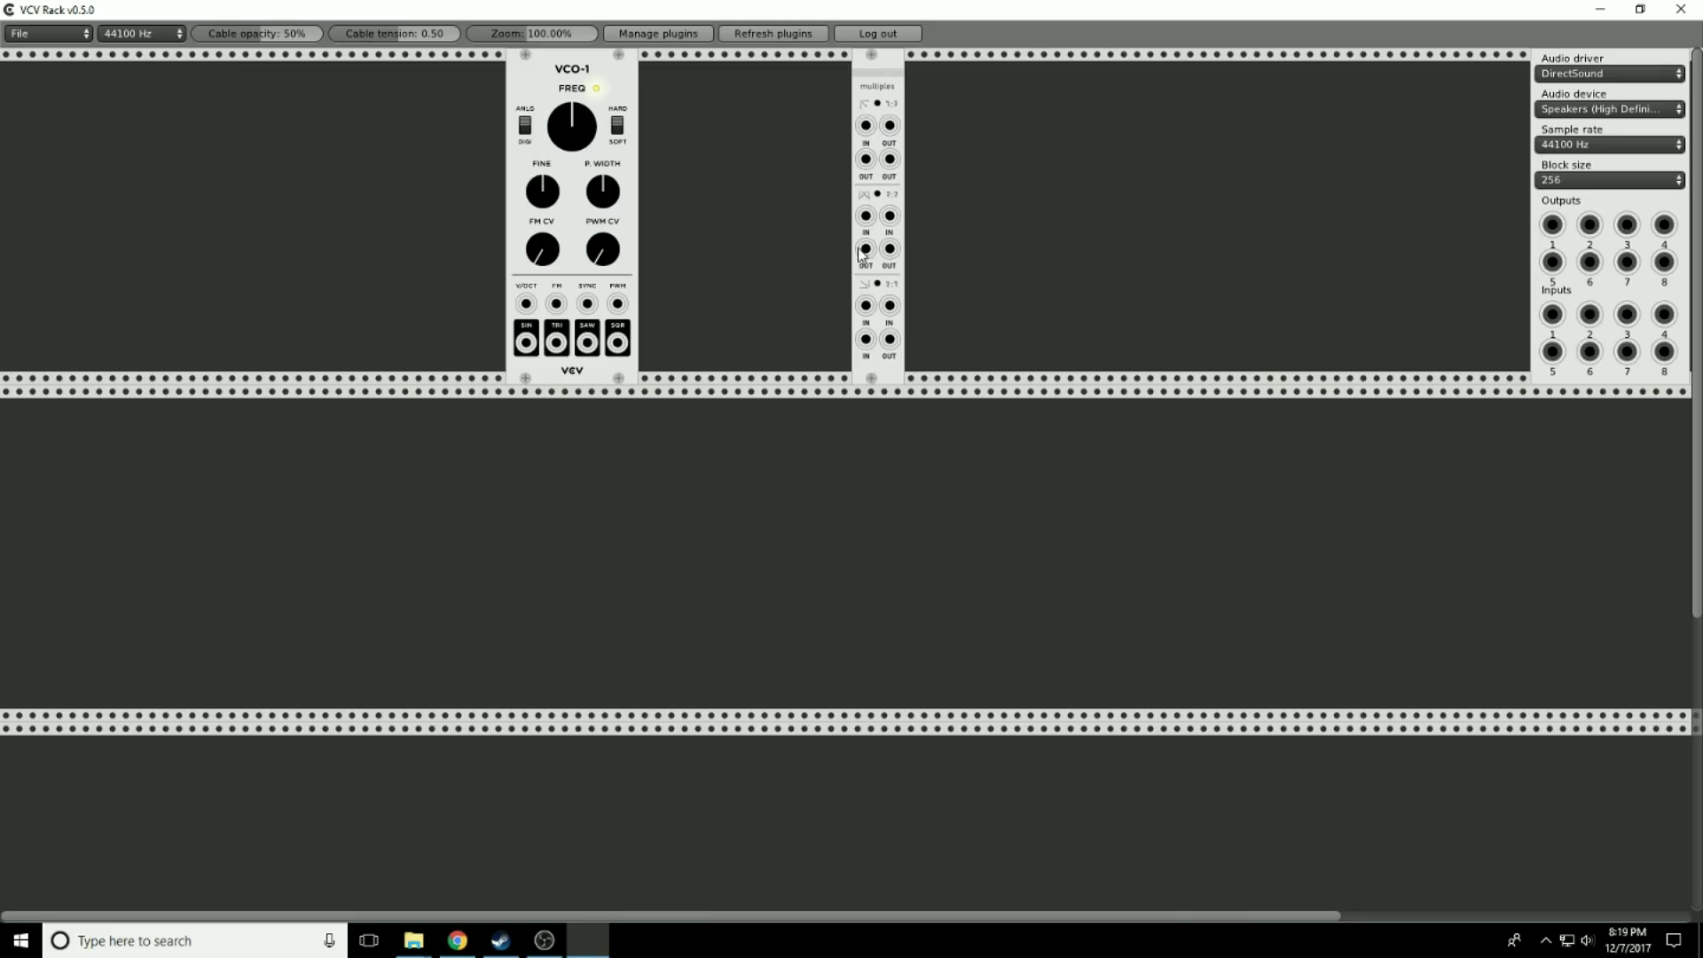
drag(877, 83, 1552, 224)
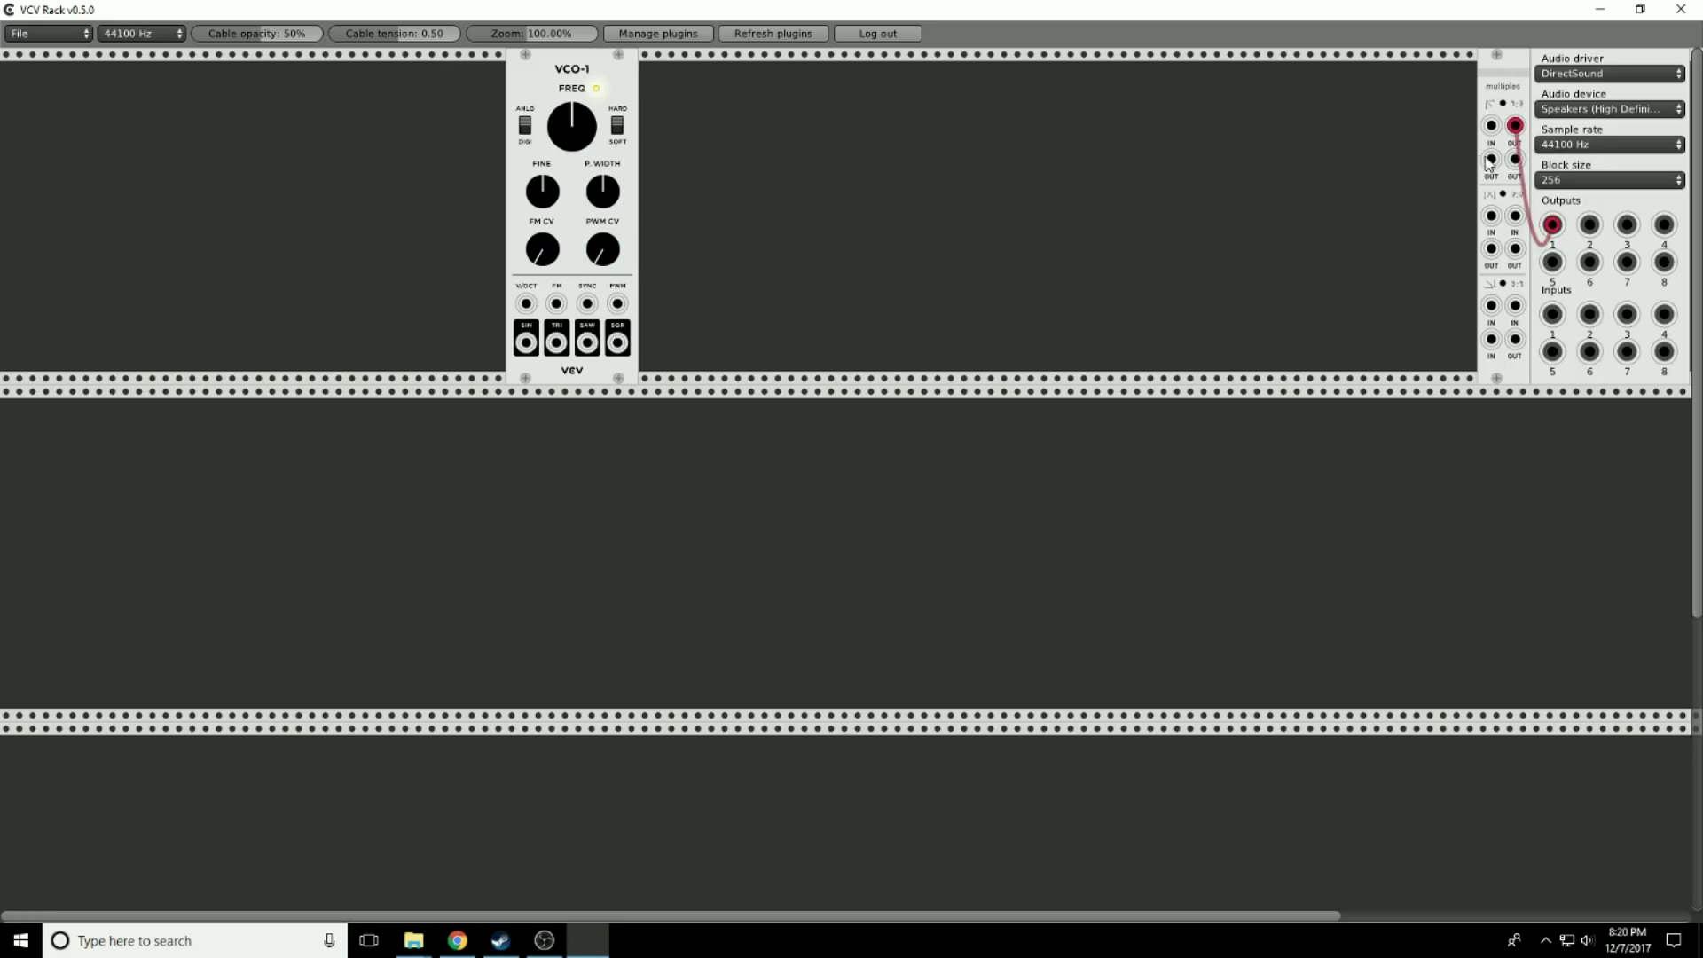
Wire a Multiples output to audio output 1, then try and remove a VCO-1 saw cable
drag(1491, 159, 1589, 224)
drag(588, 342, 1493, 140)
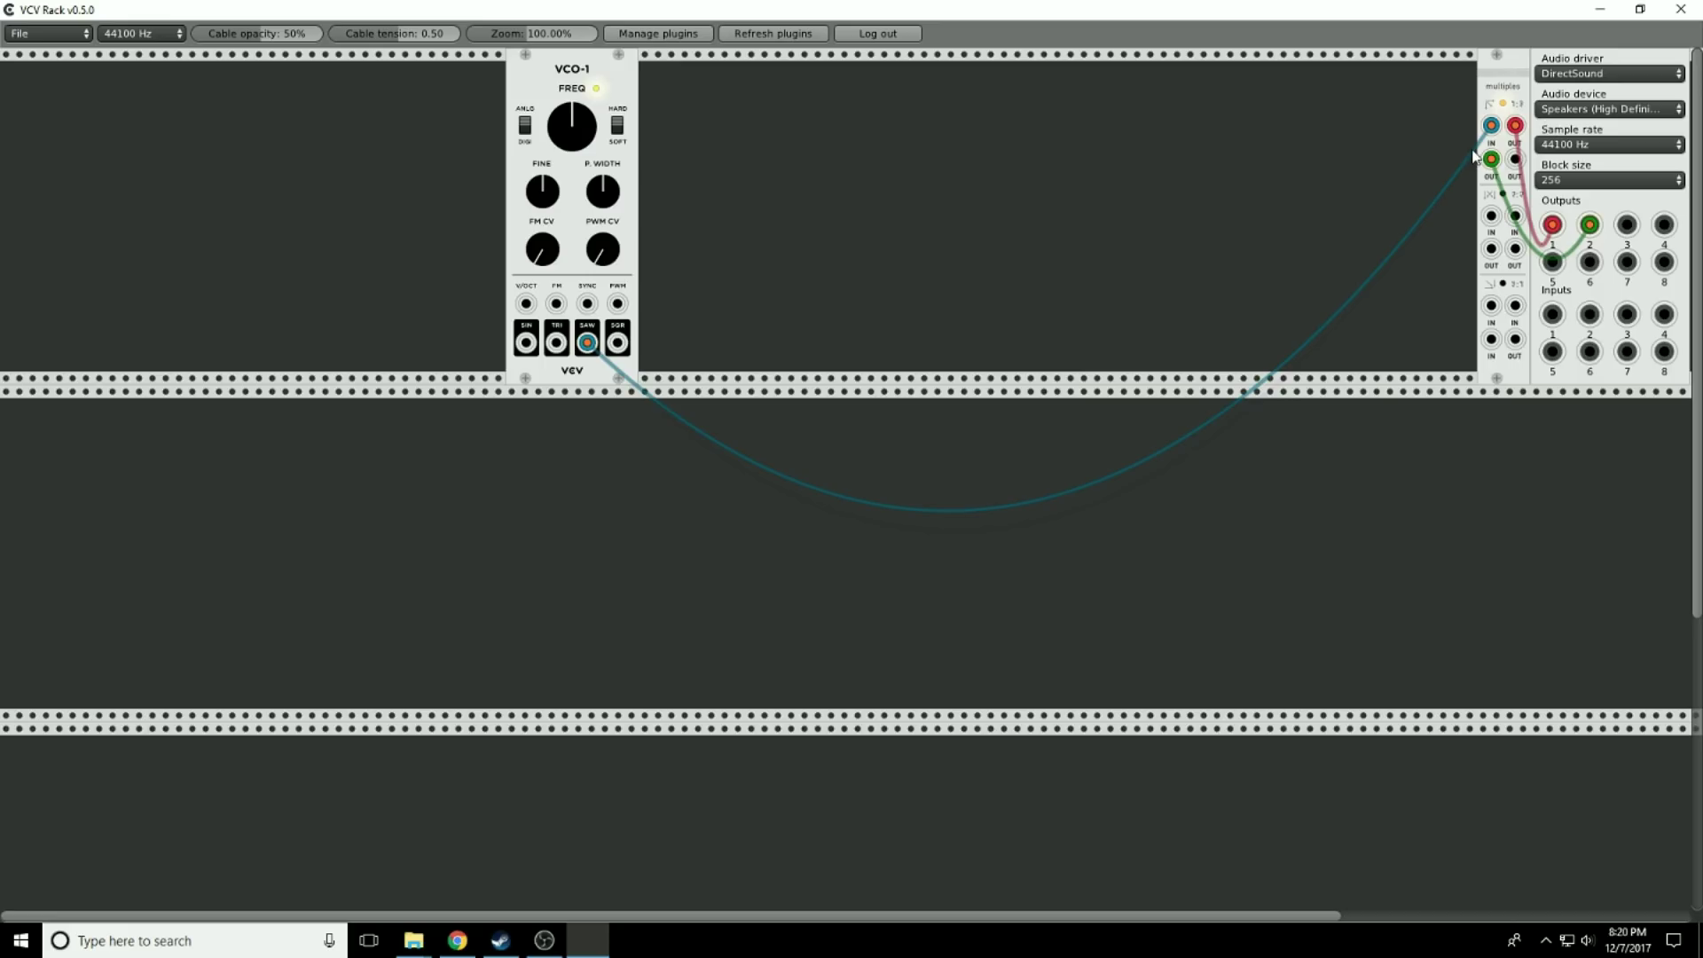
drag(1491, 125, 1298, 173)
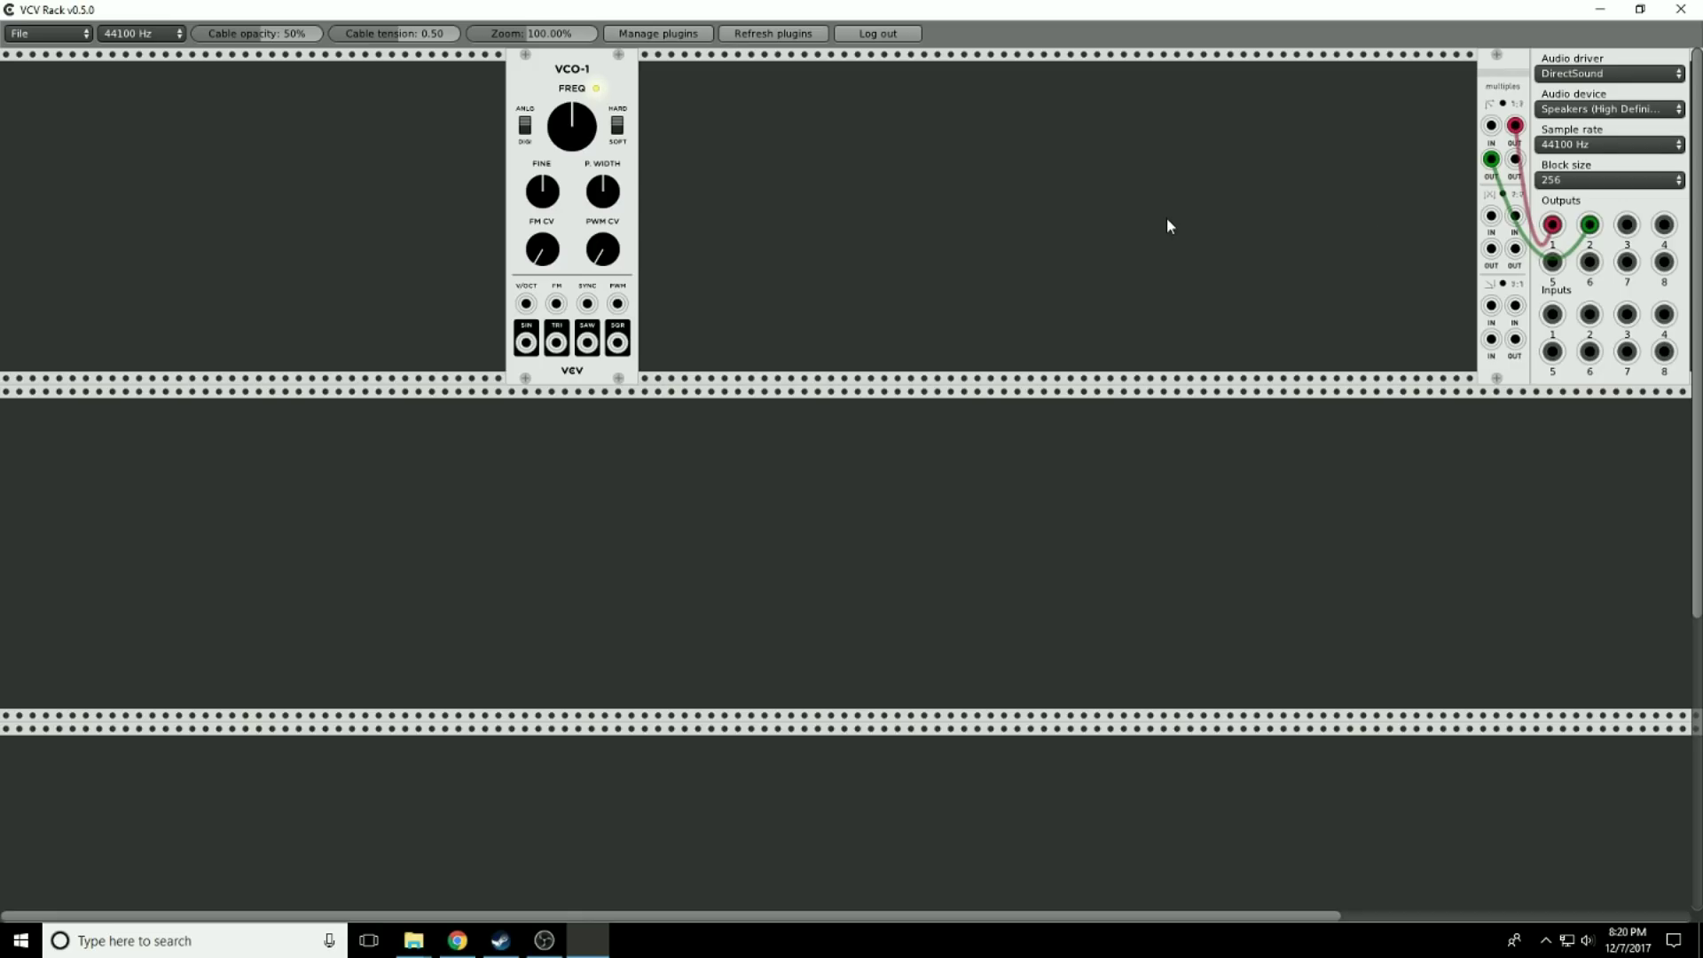
drag(587, 342, 1385, 153)
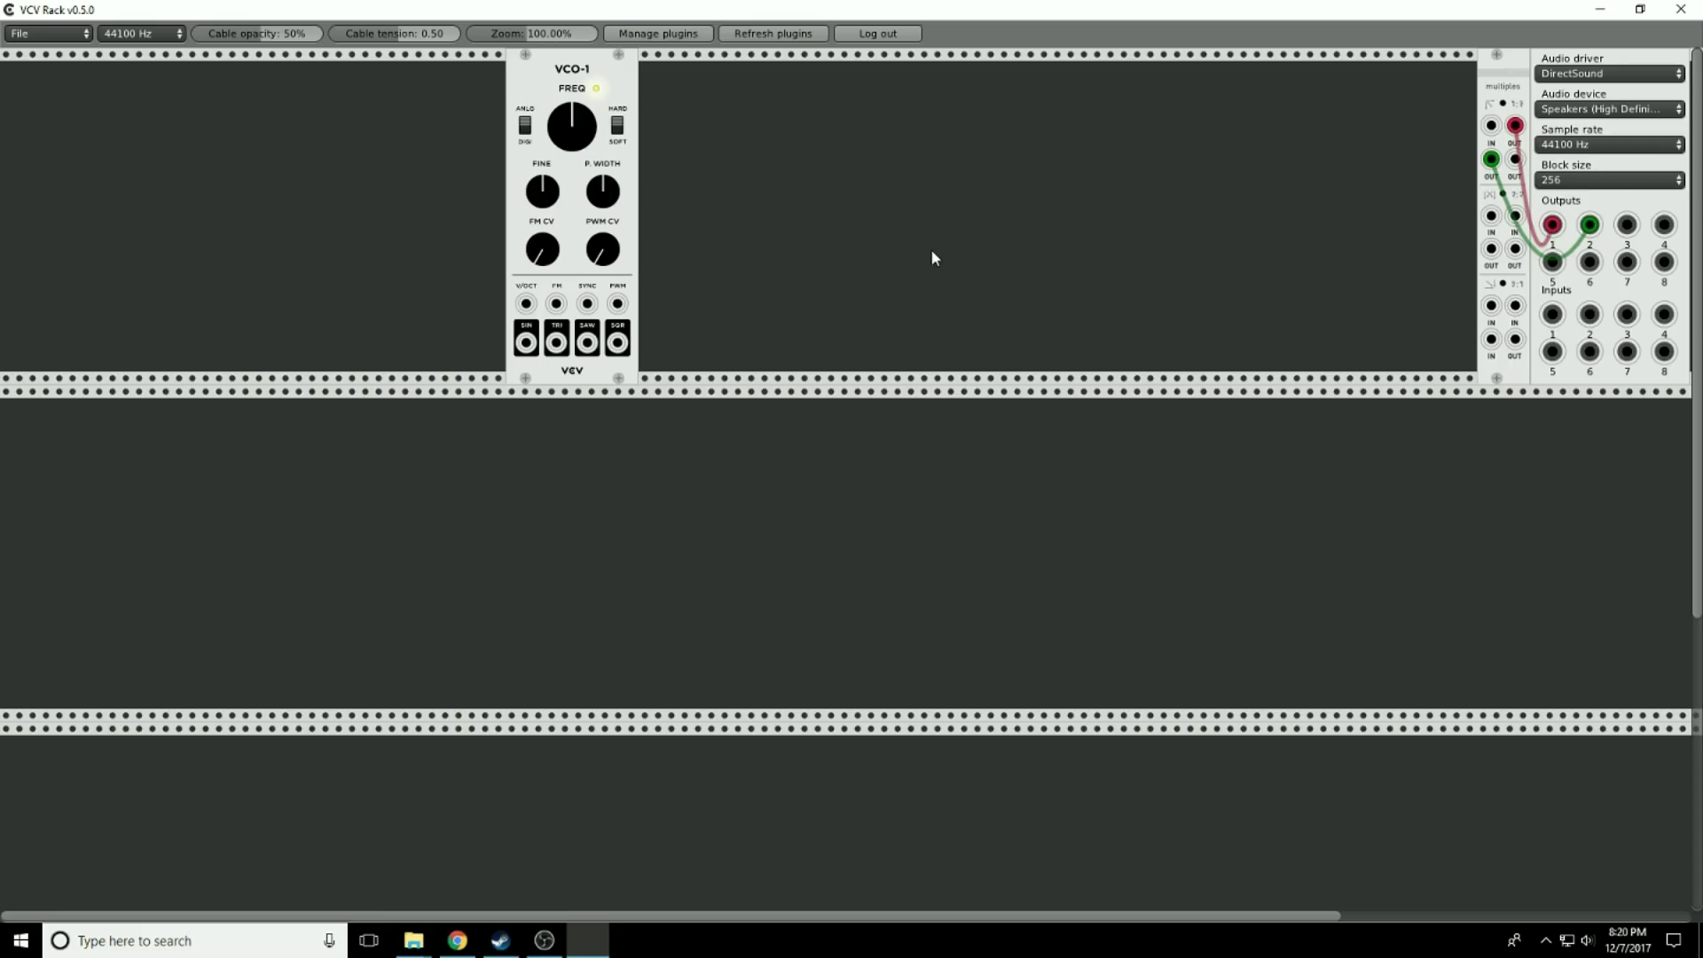